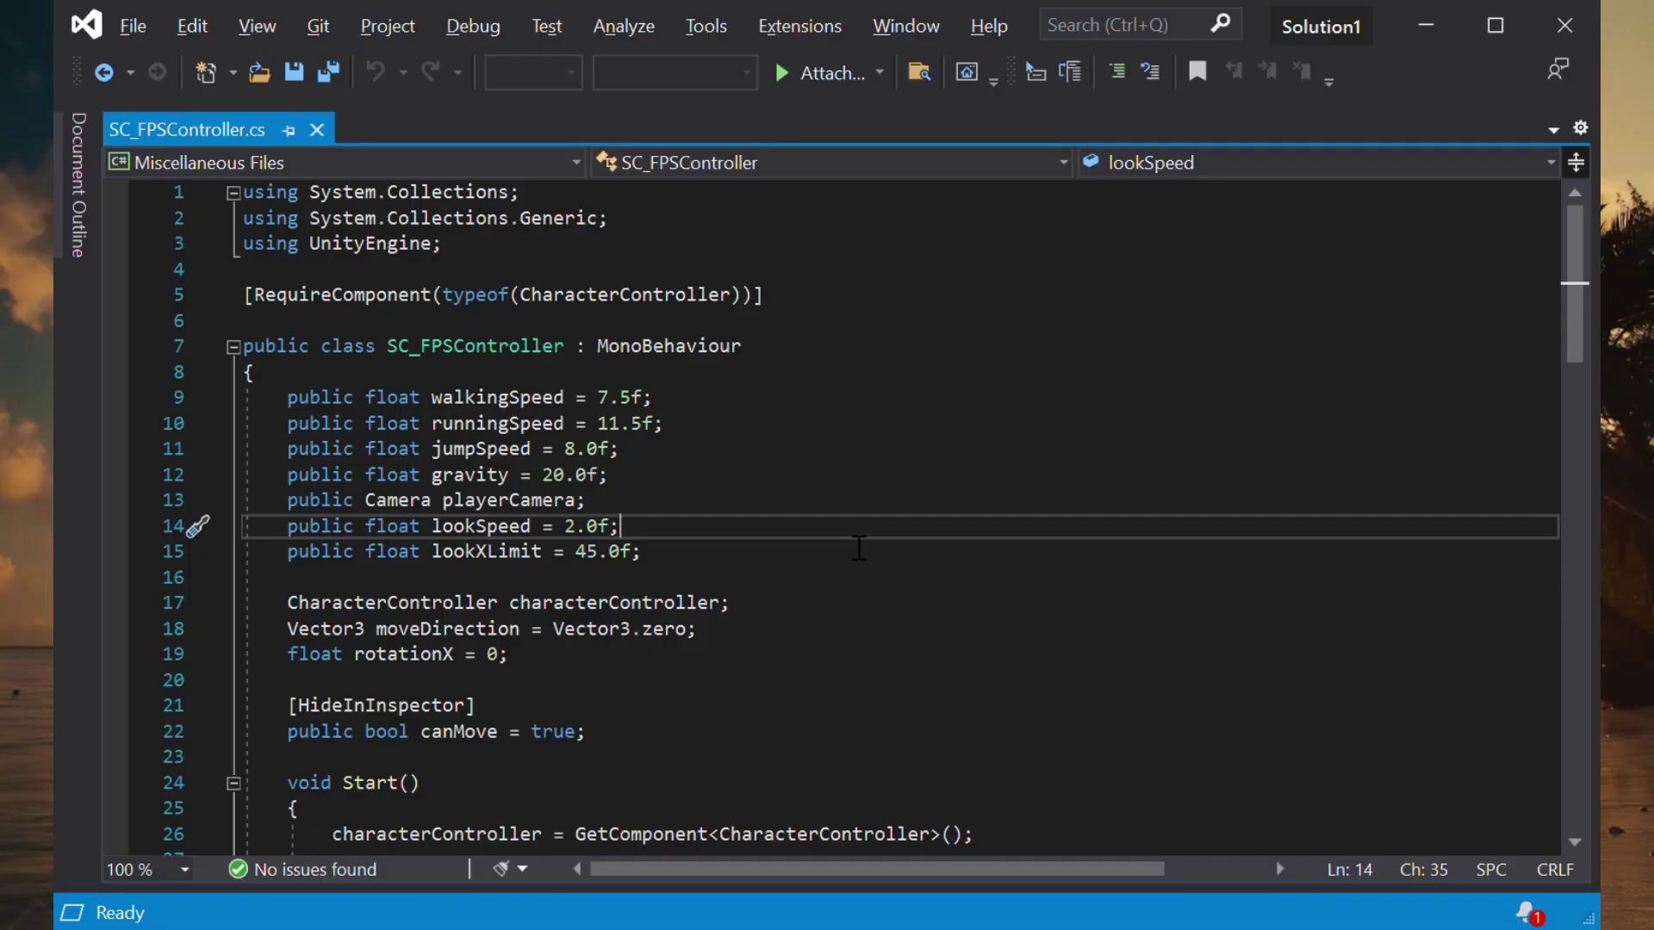
Create a script named PlayerMovement in the Assets folder and replace its contents with the SC_FPSController.cs code.
key(ctrl+a)
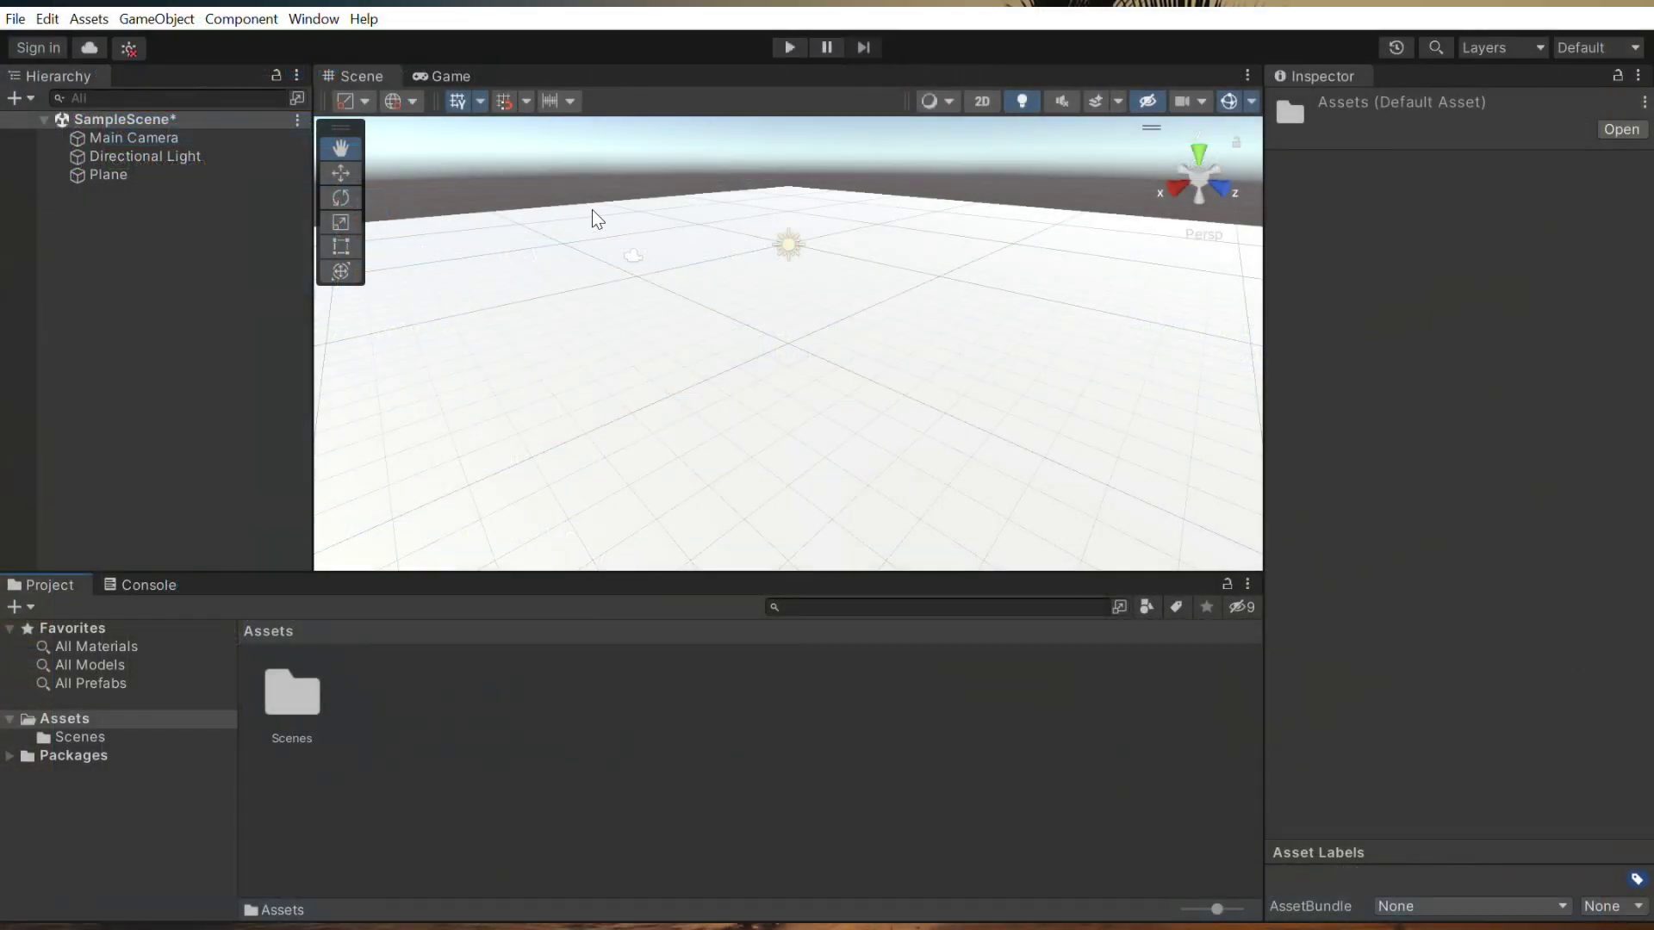
click(861, 116)
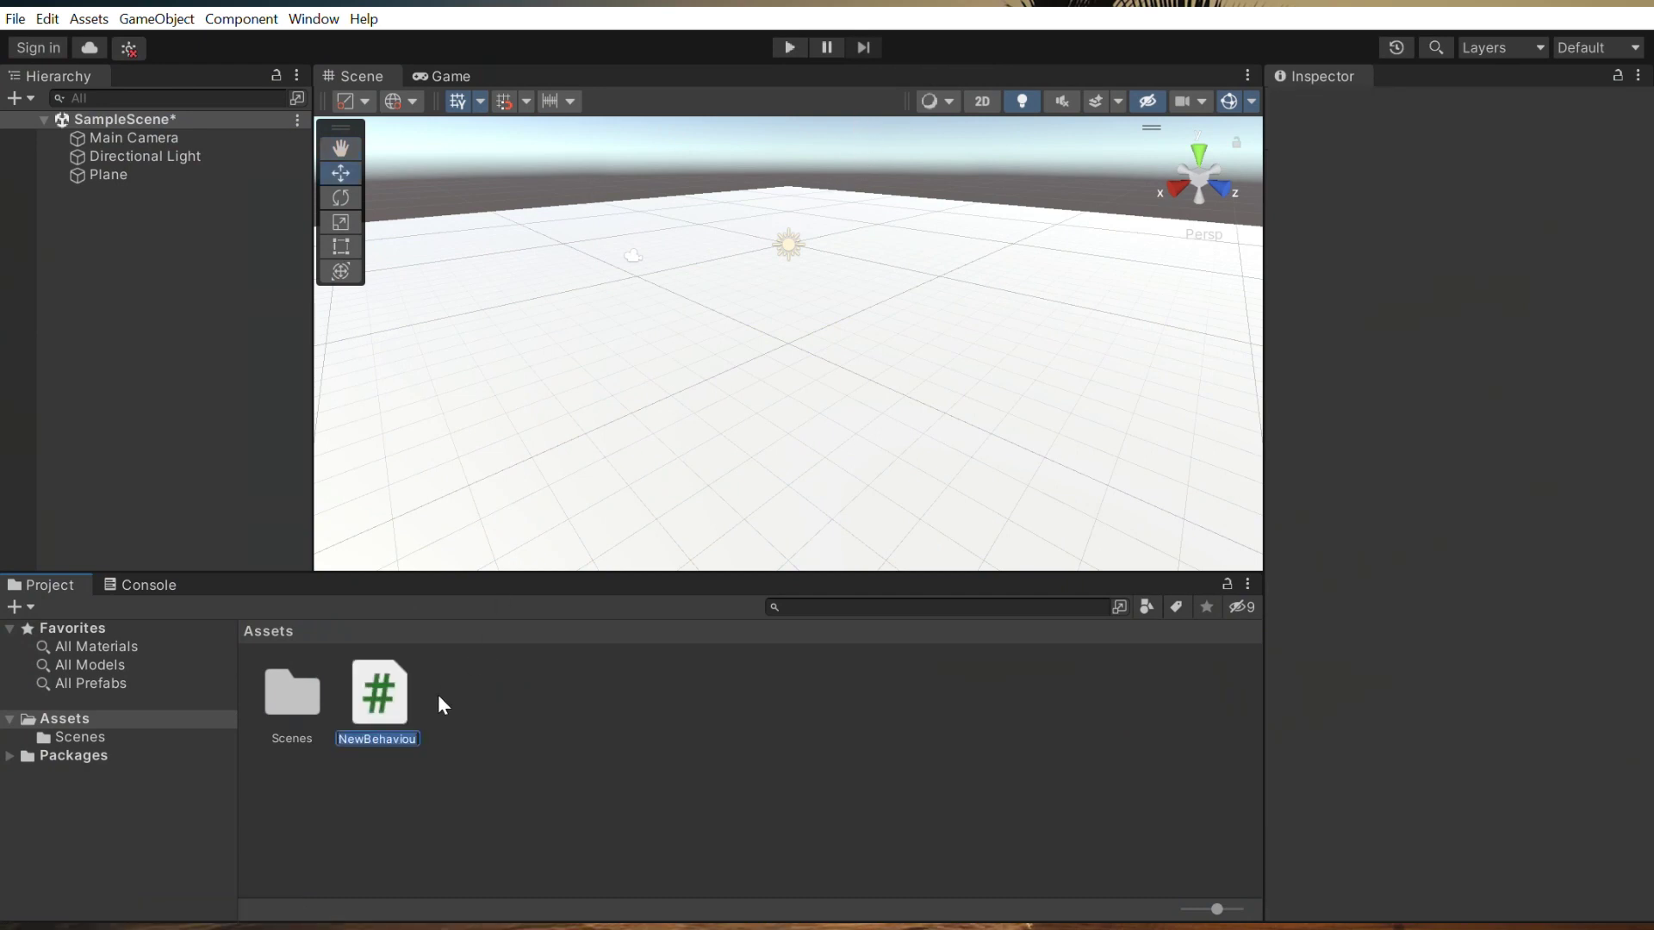
text(m)
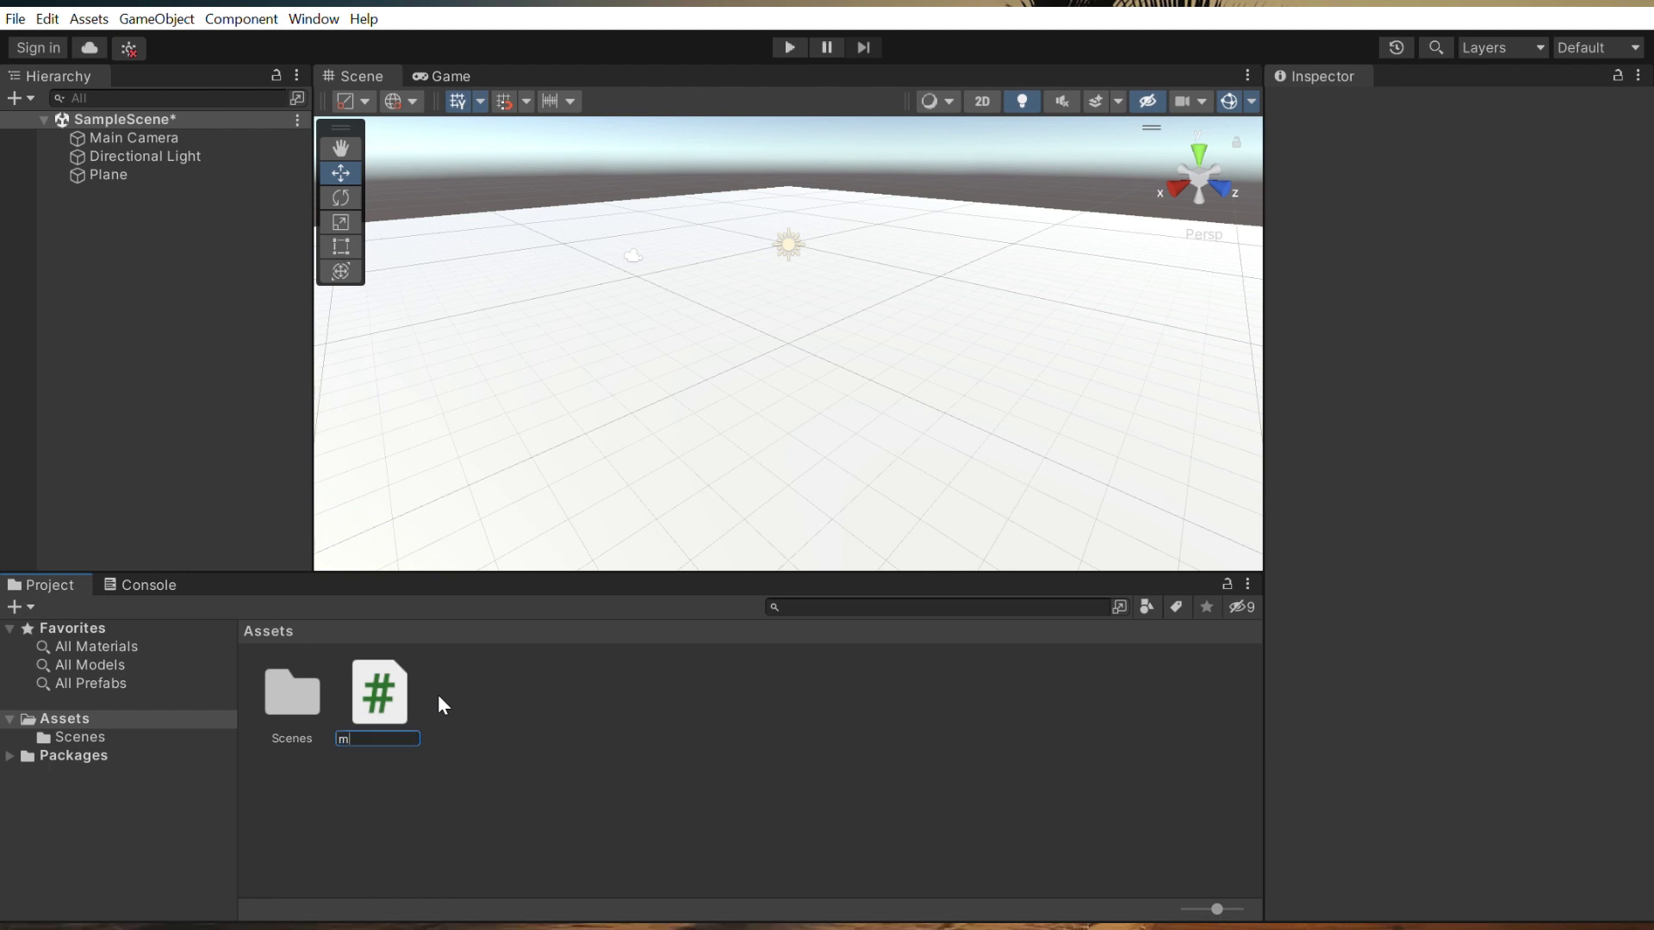
key(BackSpace)
text(Player)
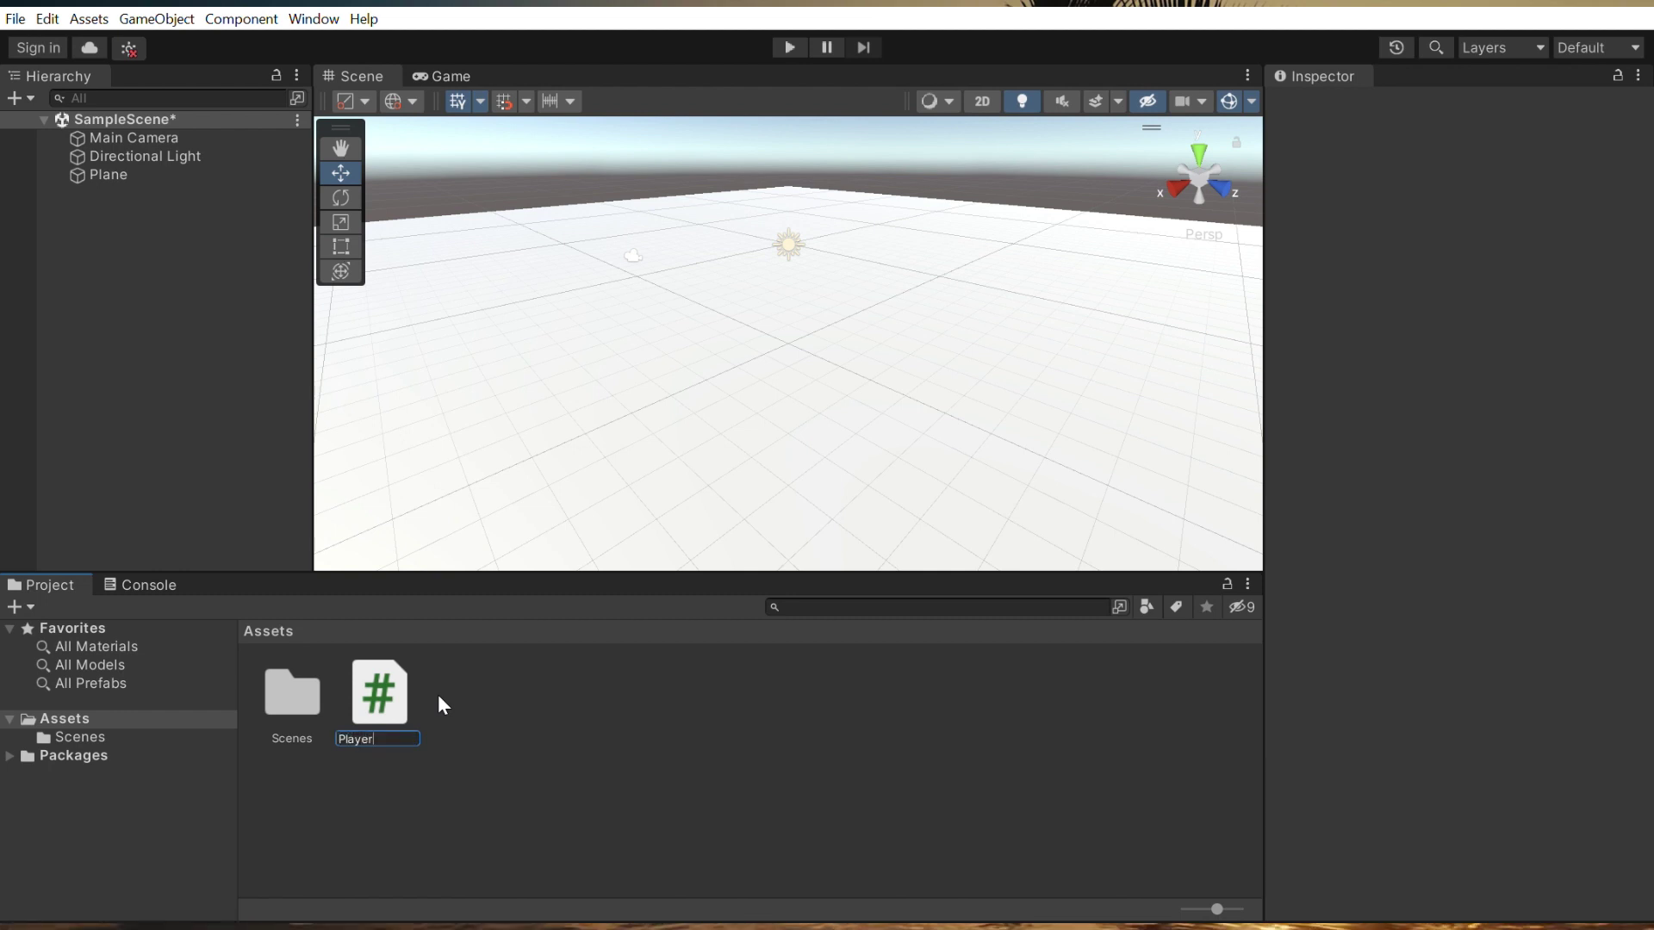
text(Movement)
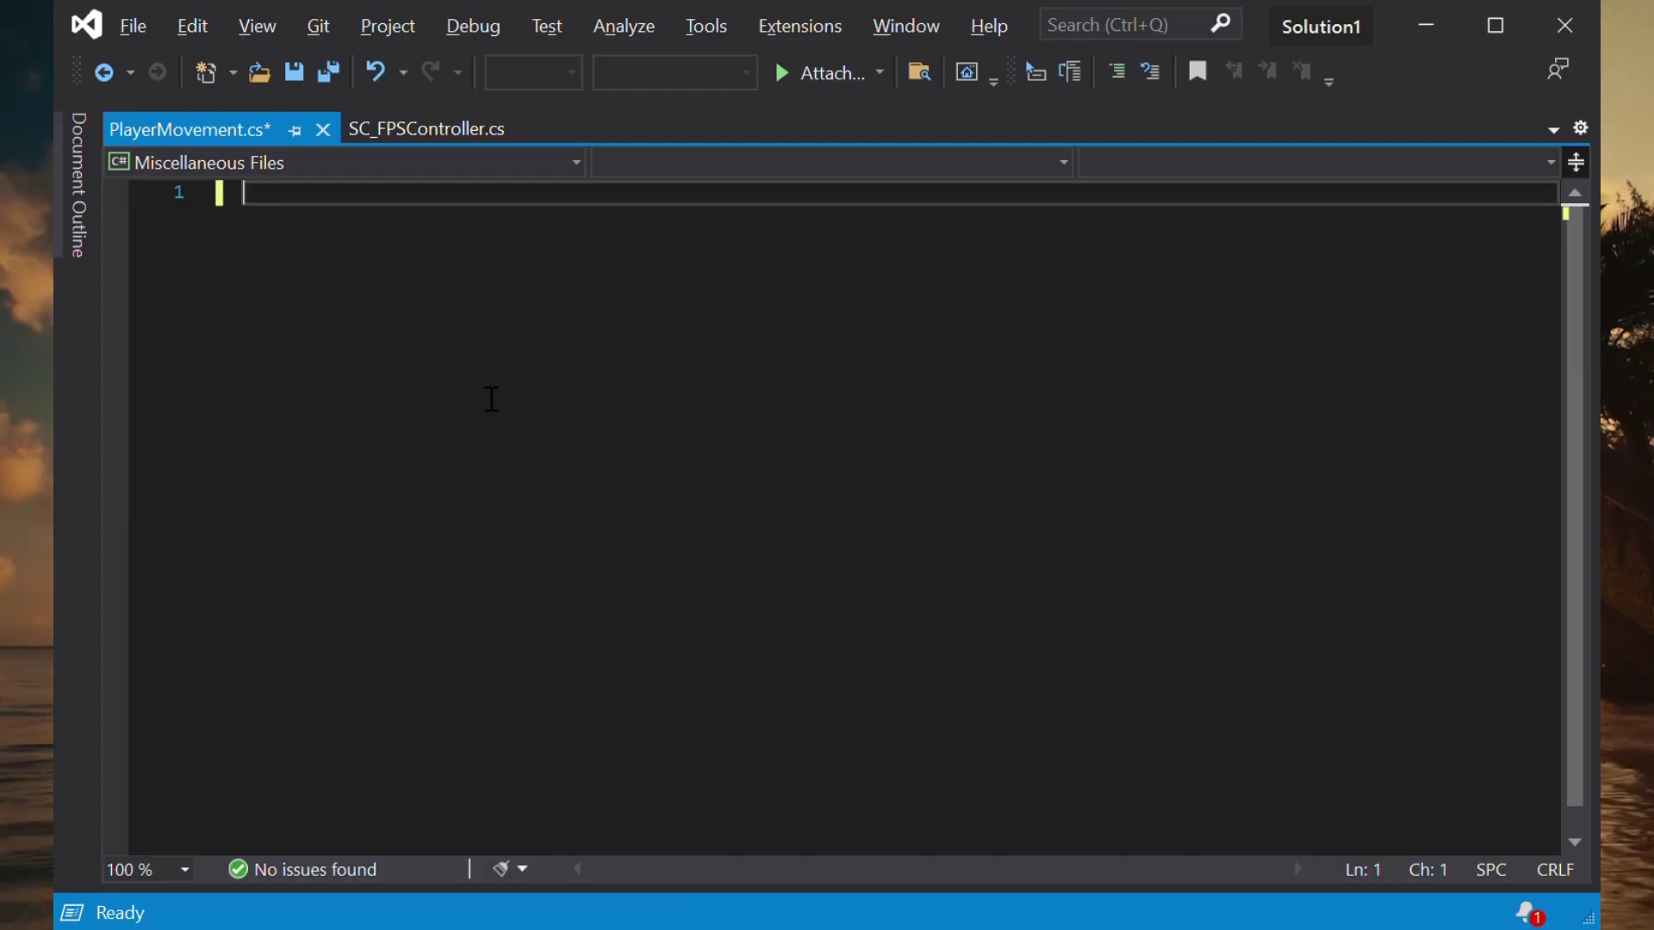
key(ctrl+v)
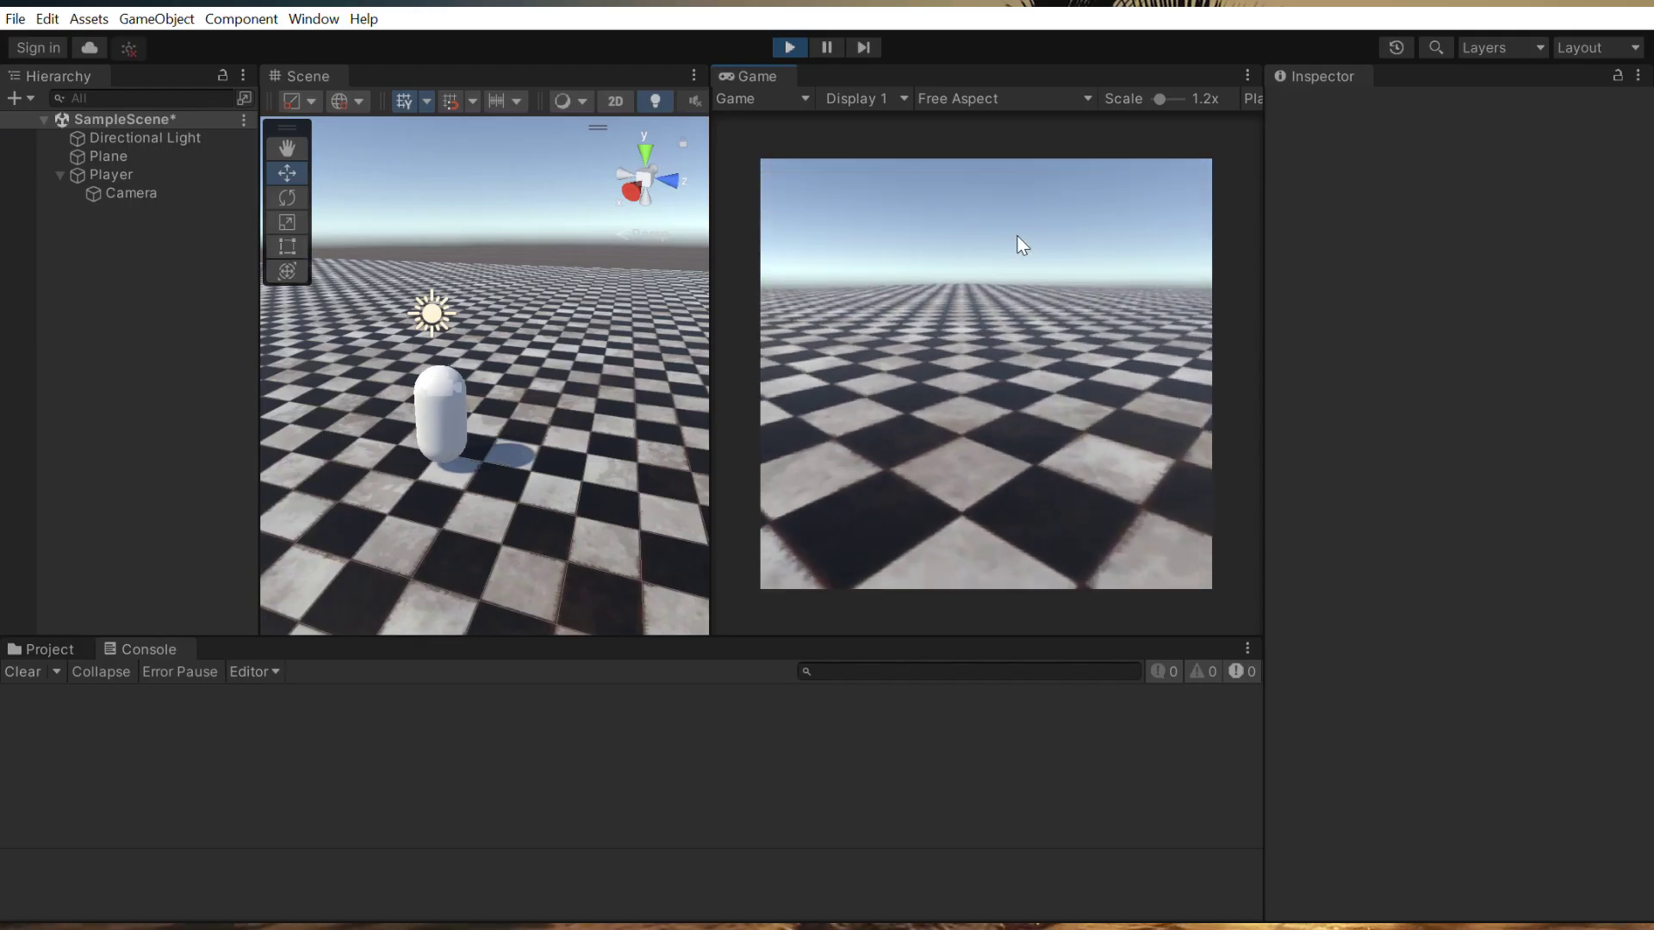
Playtest the first-person controller by walking forward, backward and sideways and looking around on the checkered plane.
key(w)
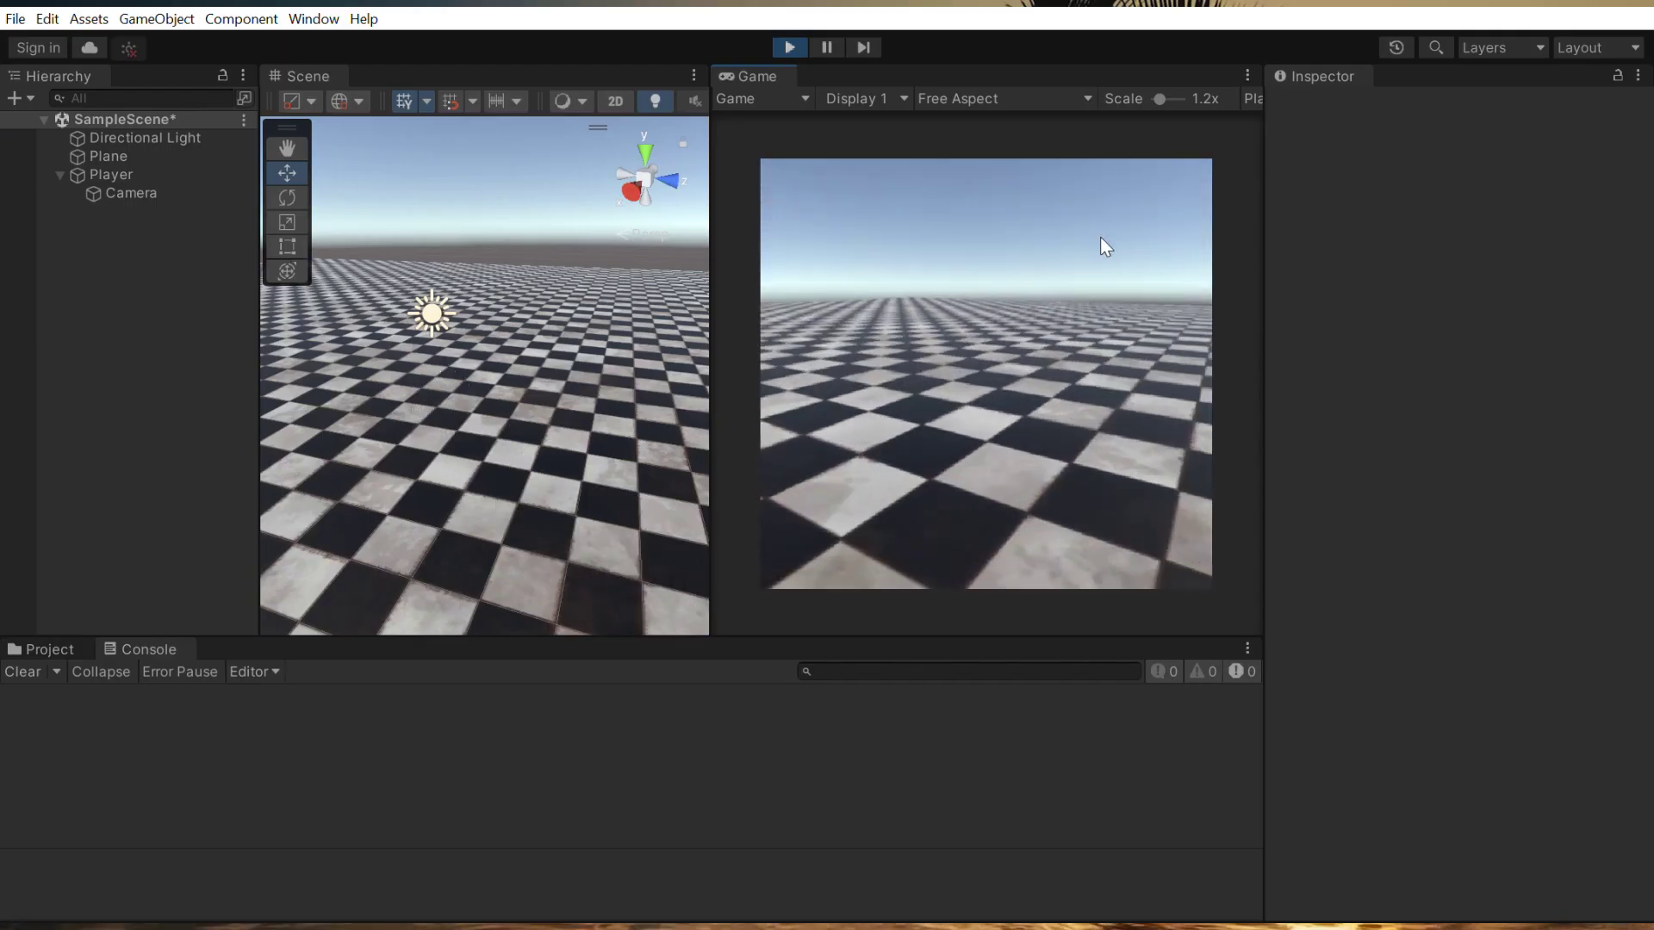
key(w)
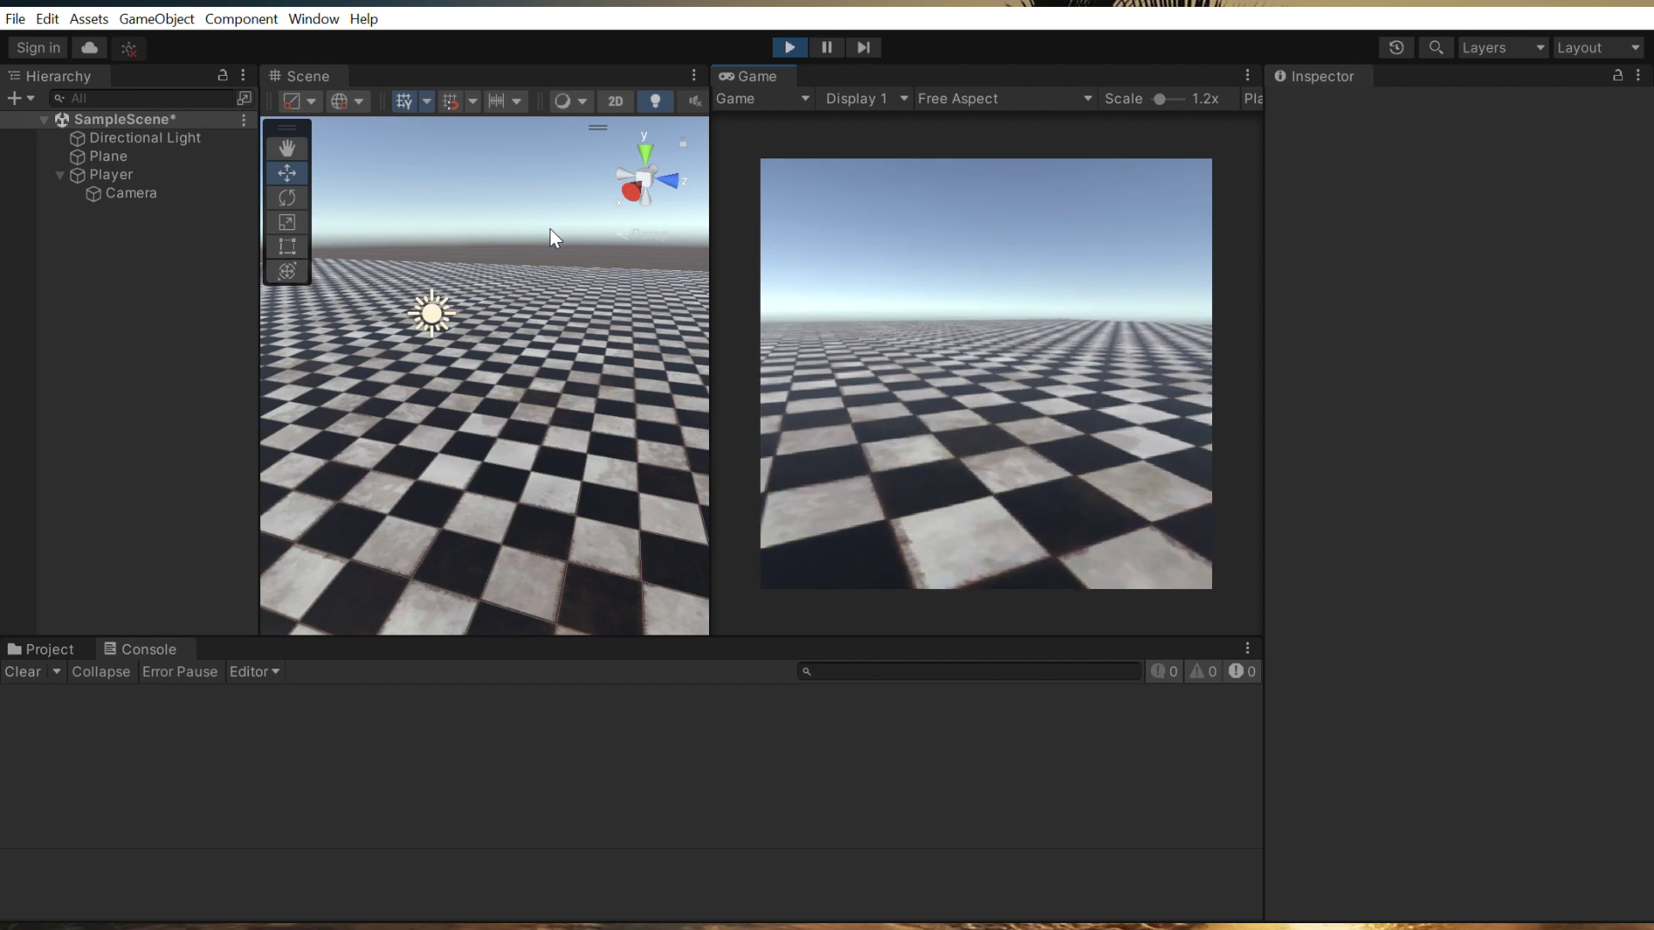
key(w)
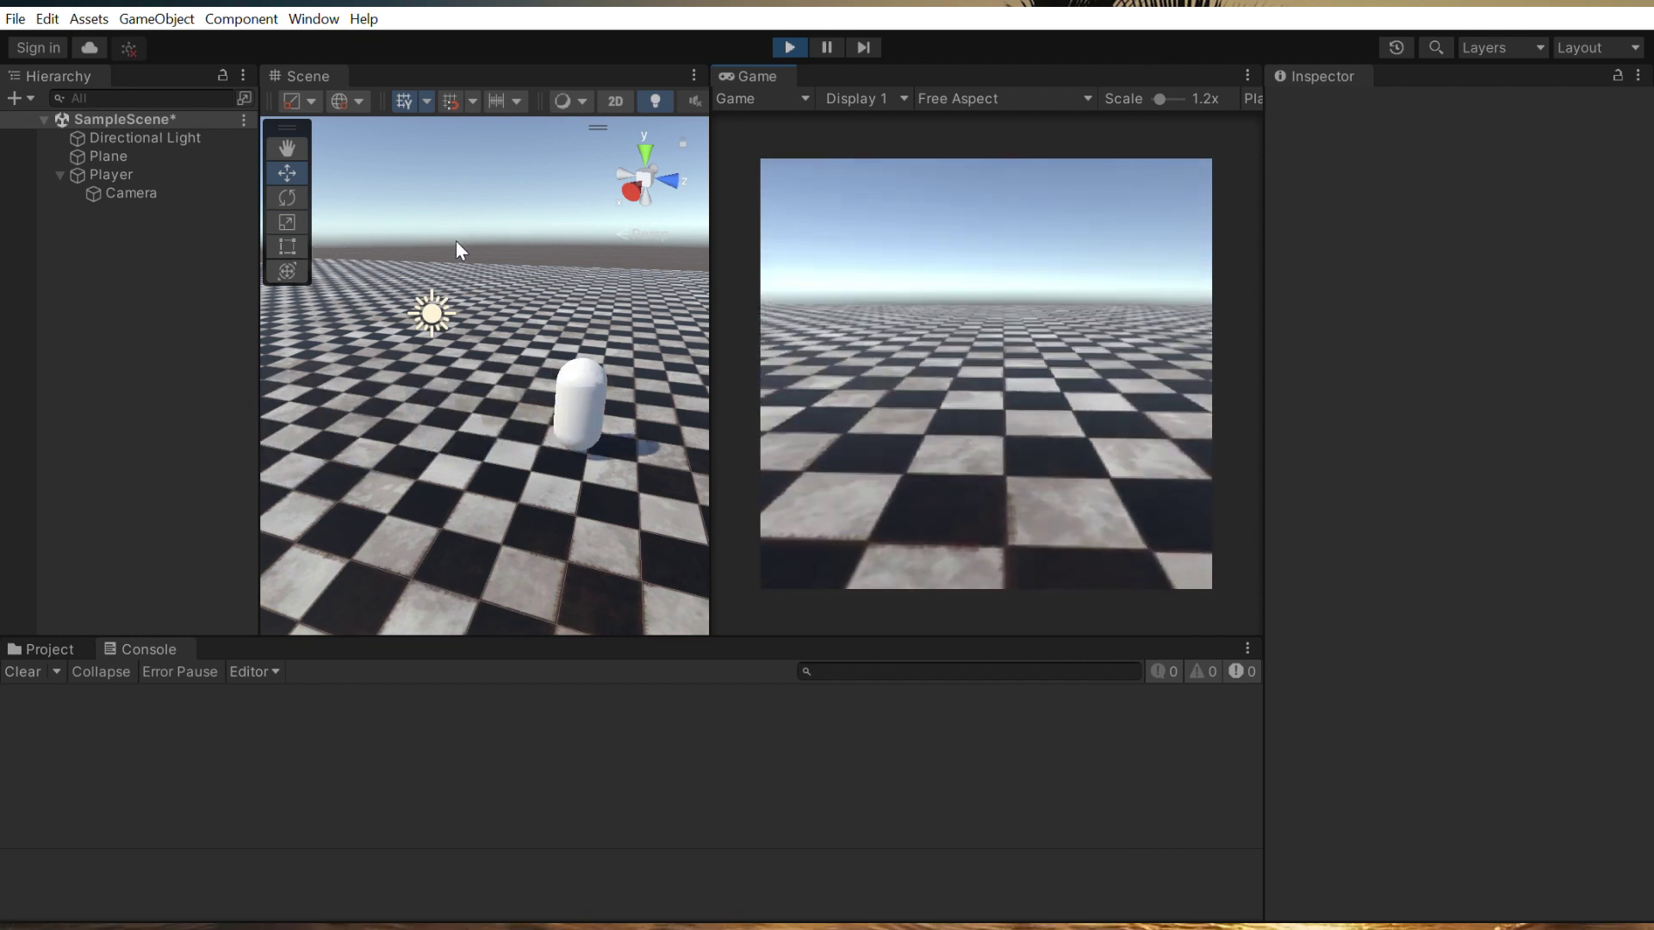
key(s)
key(d)
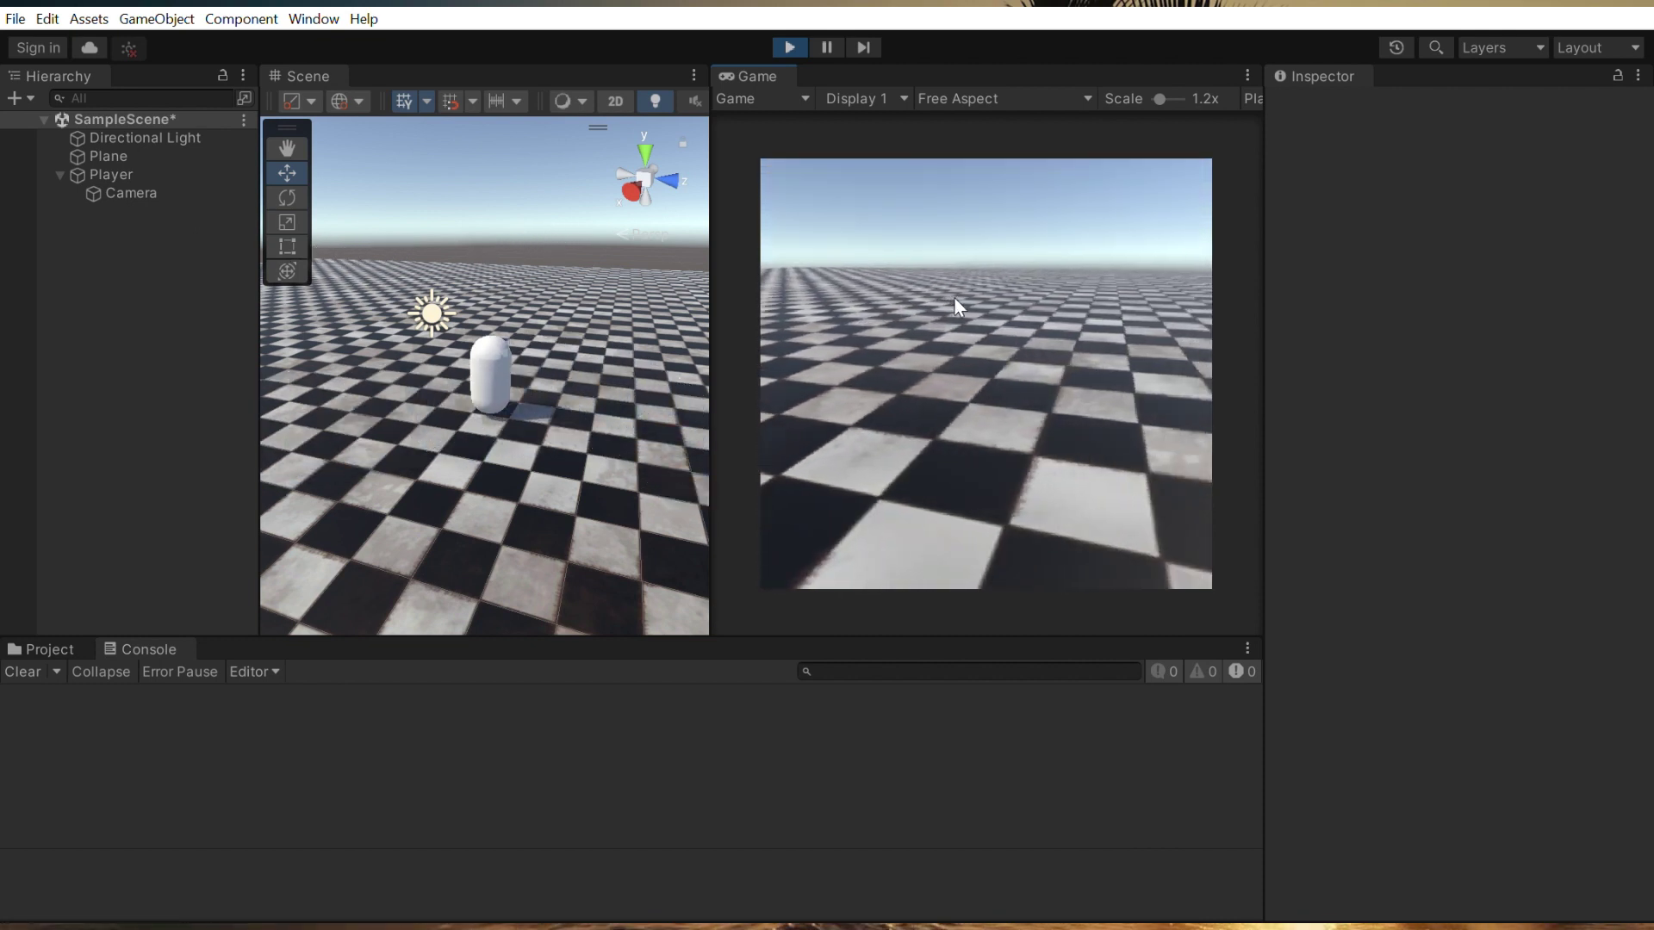
key(w)
key(s)
key(w)
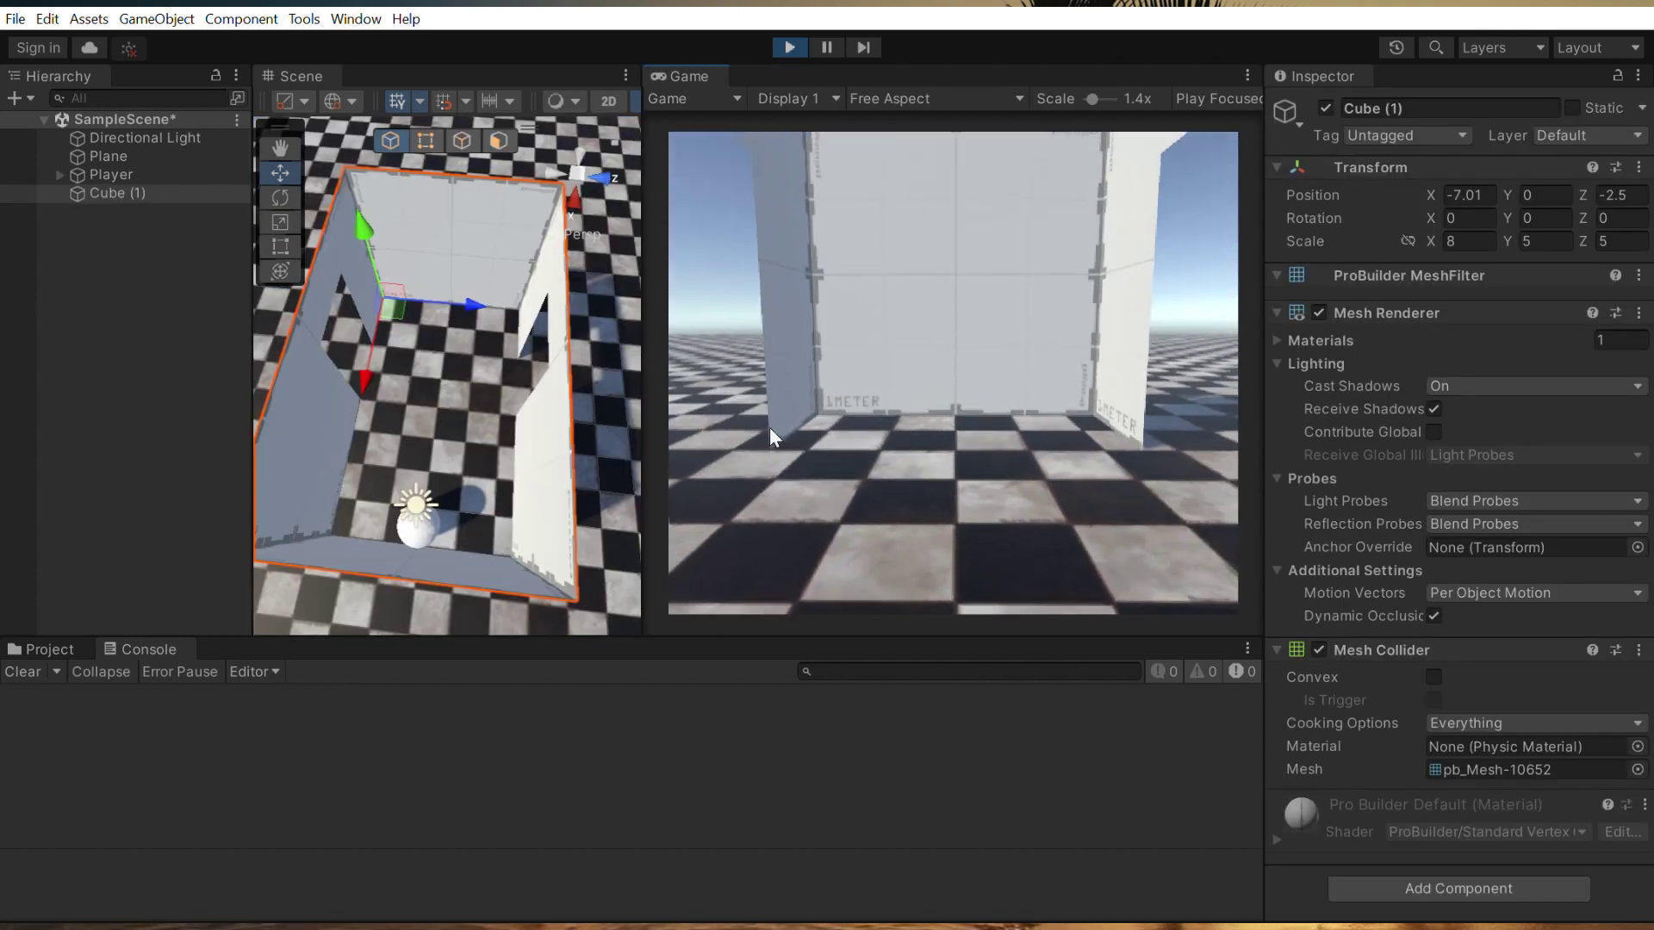
Playtest walking around inside the Cube (1) room and through its side doorway to check the walls and openings.
key(w)
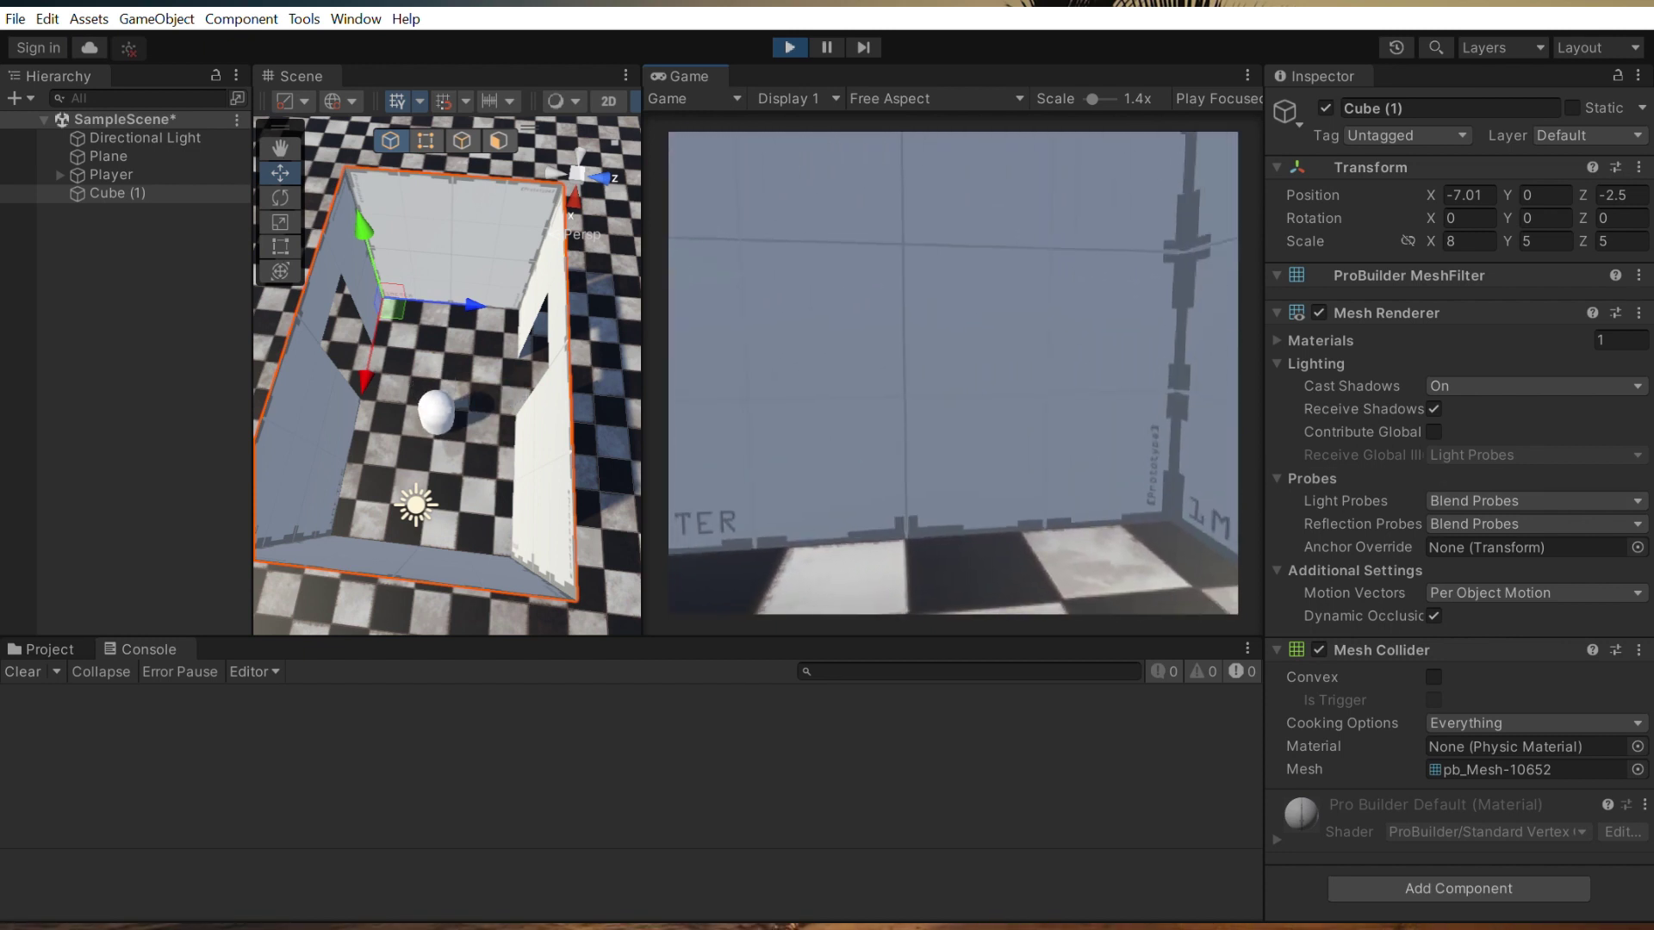
key(w)
key(w)
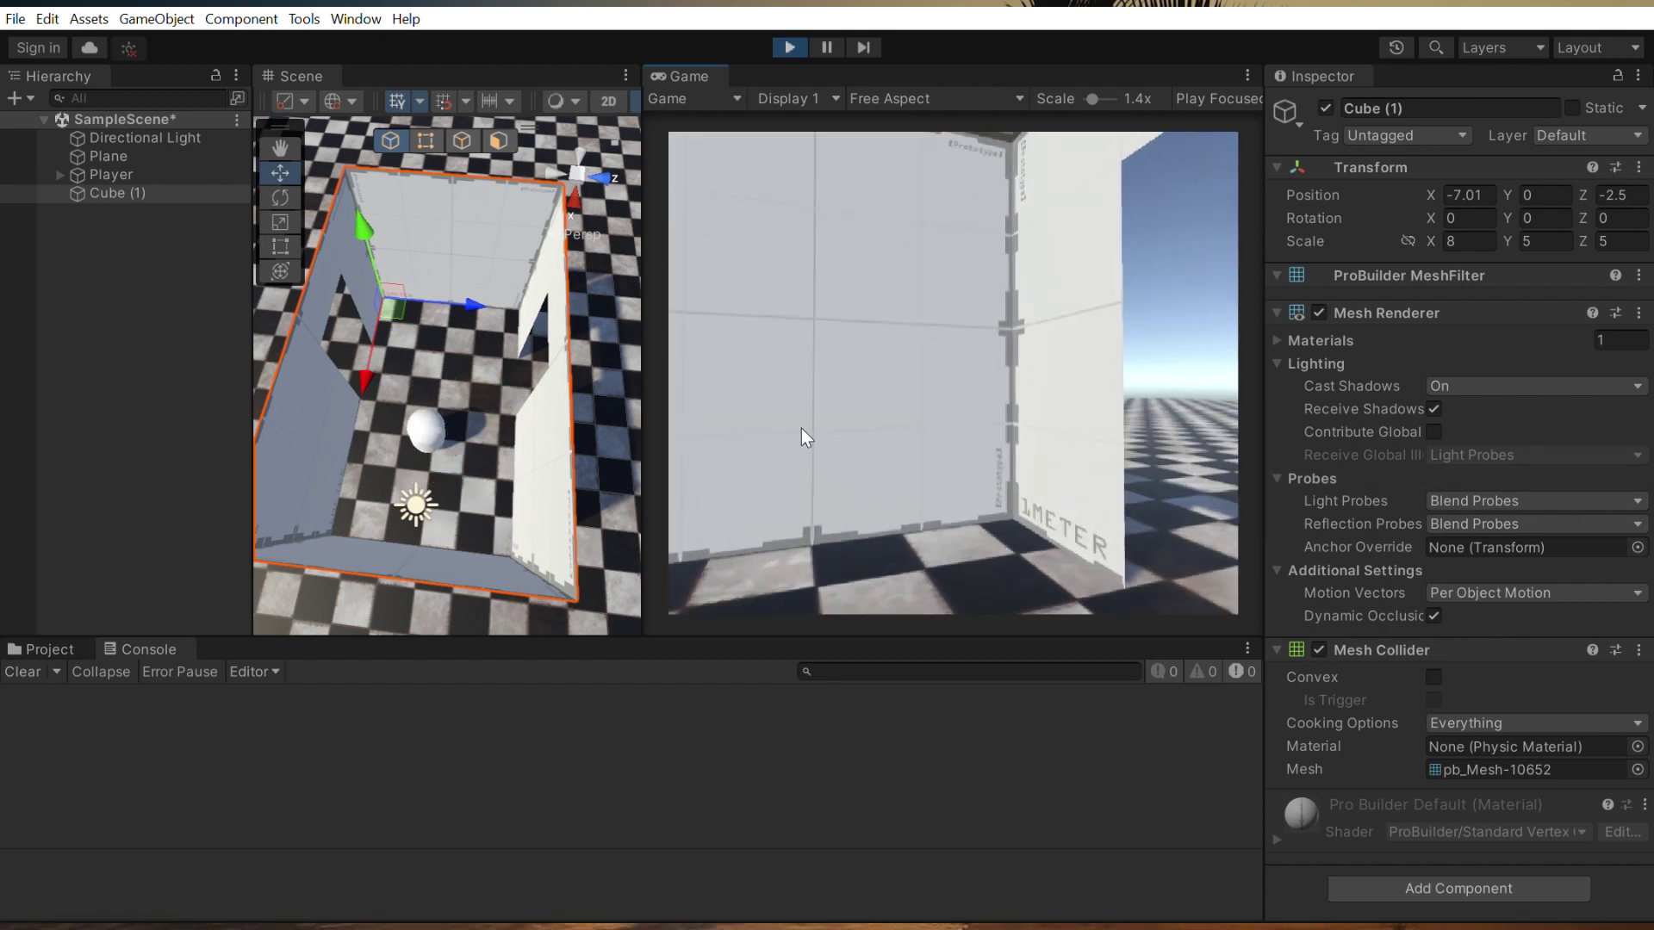
key(w)
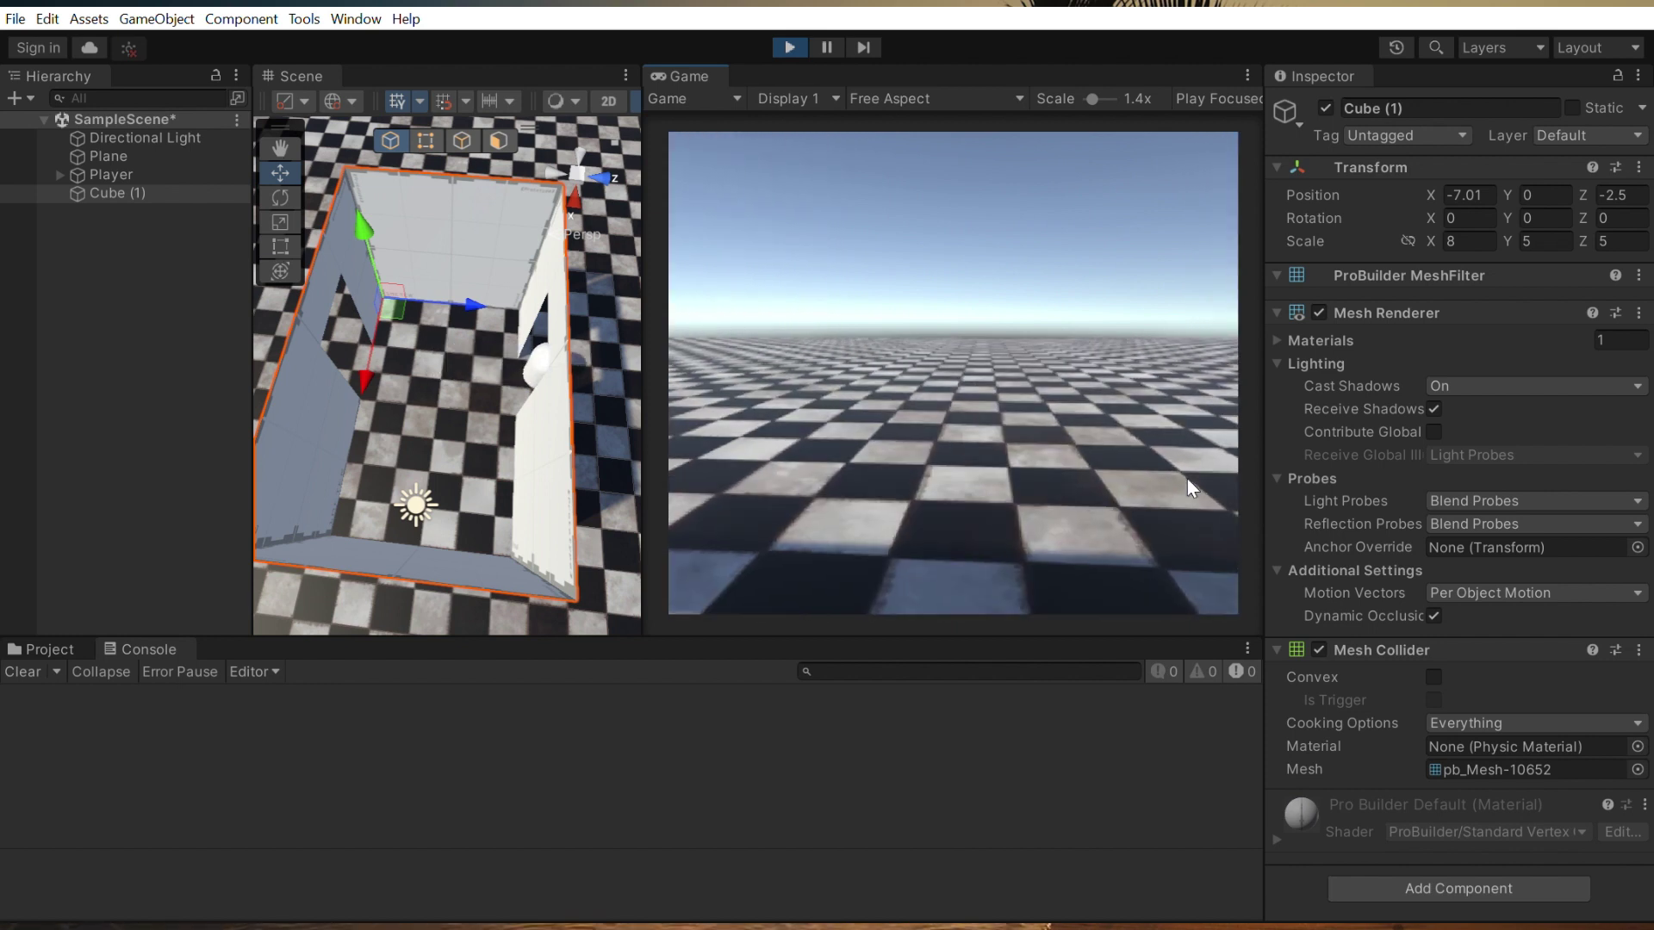
key(s)
key(w)
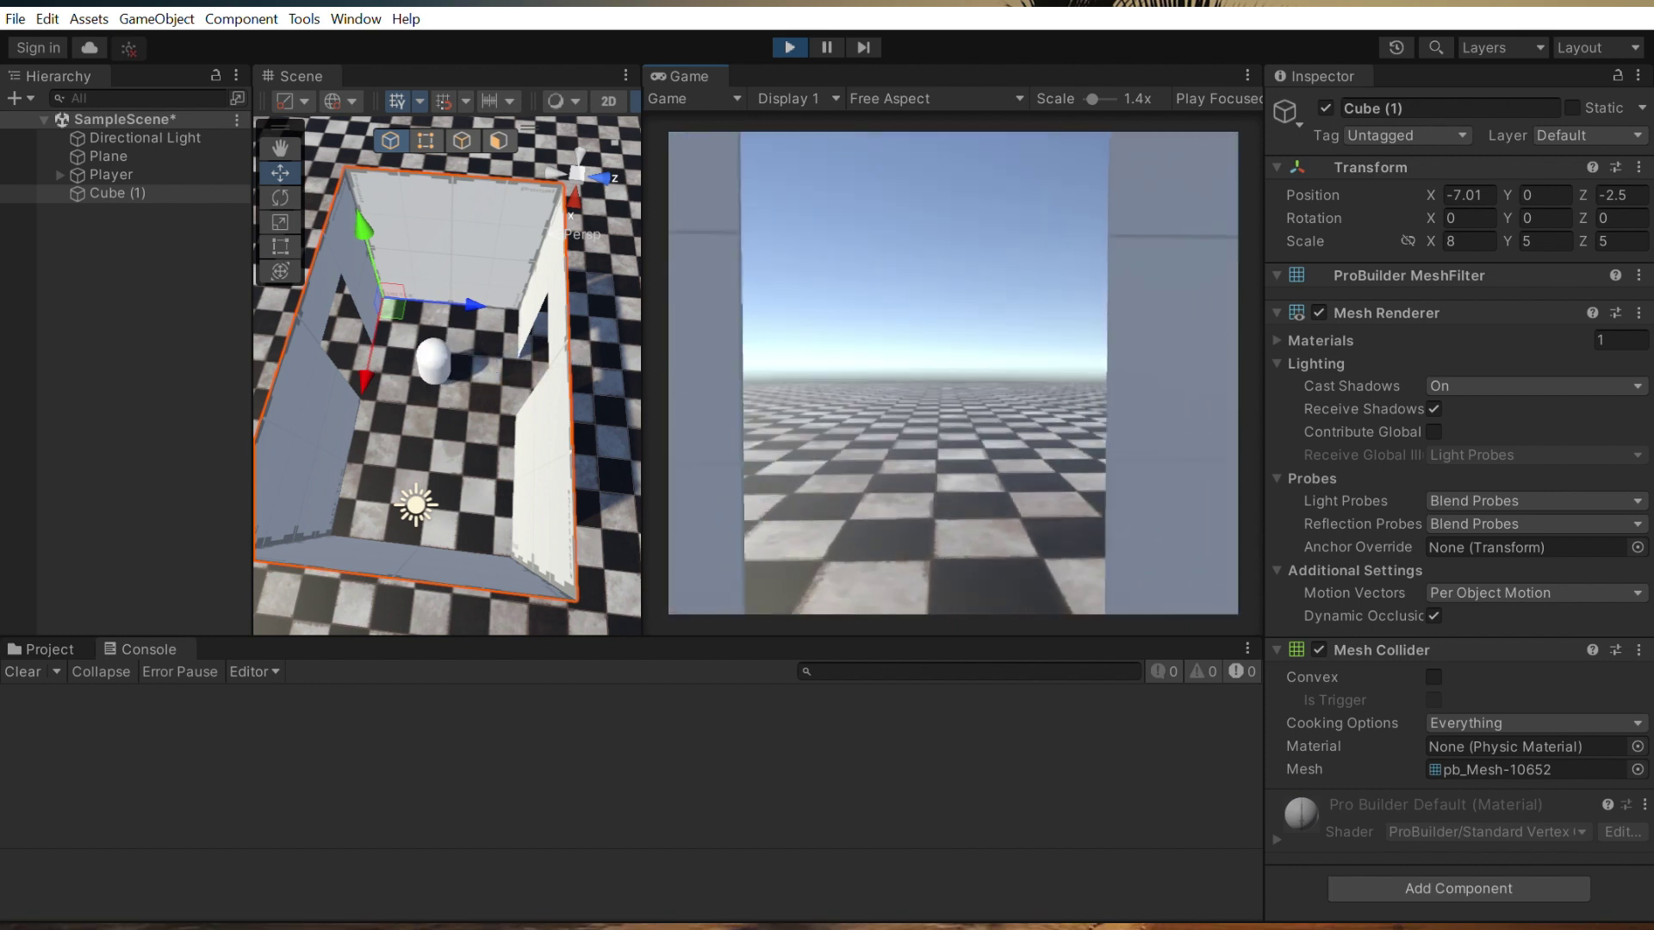
key(w)
key(s)
key(a)
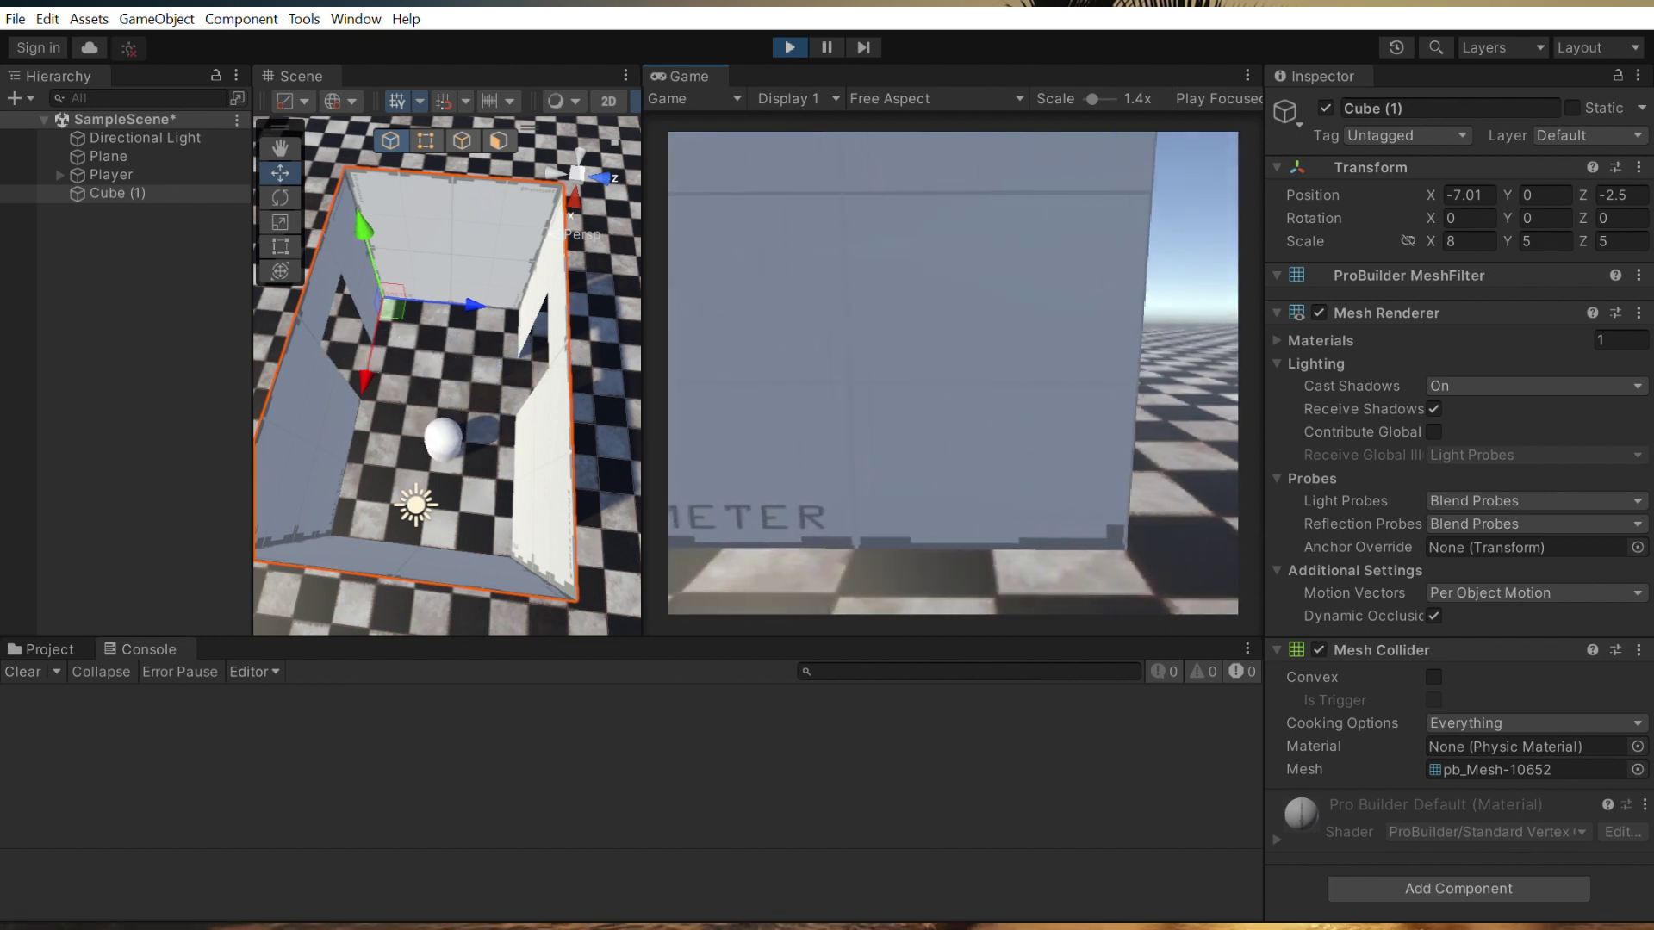
key(w)
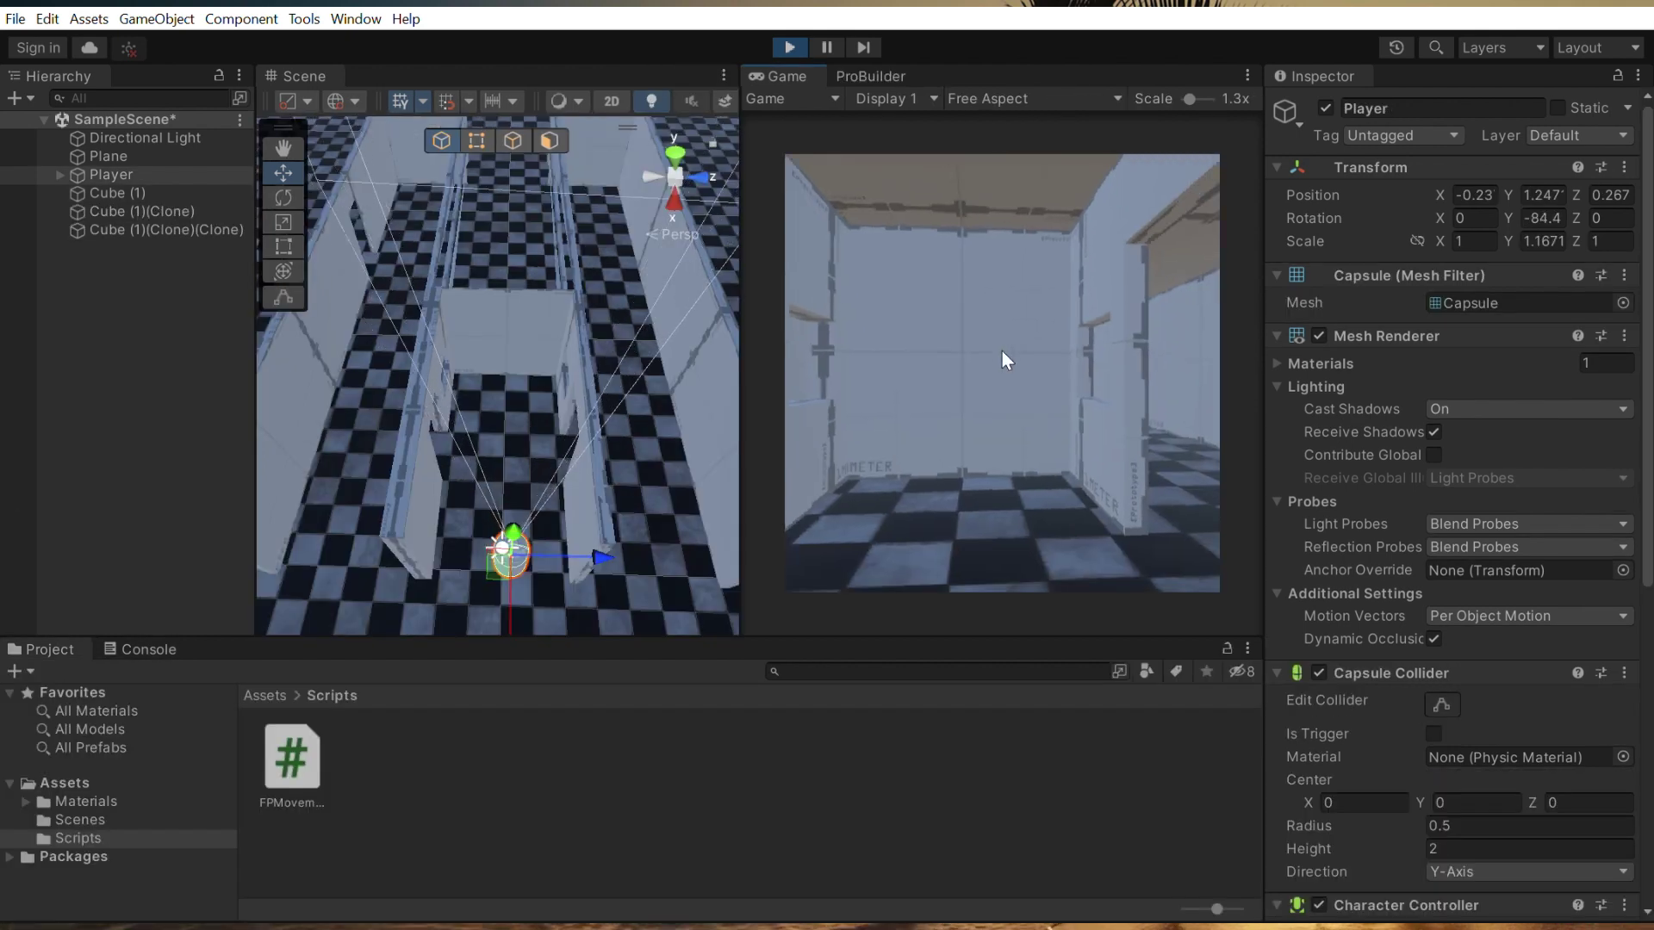
Playtest the connected office and hallways, walking through the side openings and looking around the corridors.
key(w)
key(d)
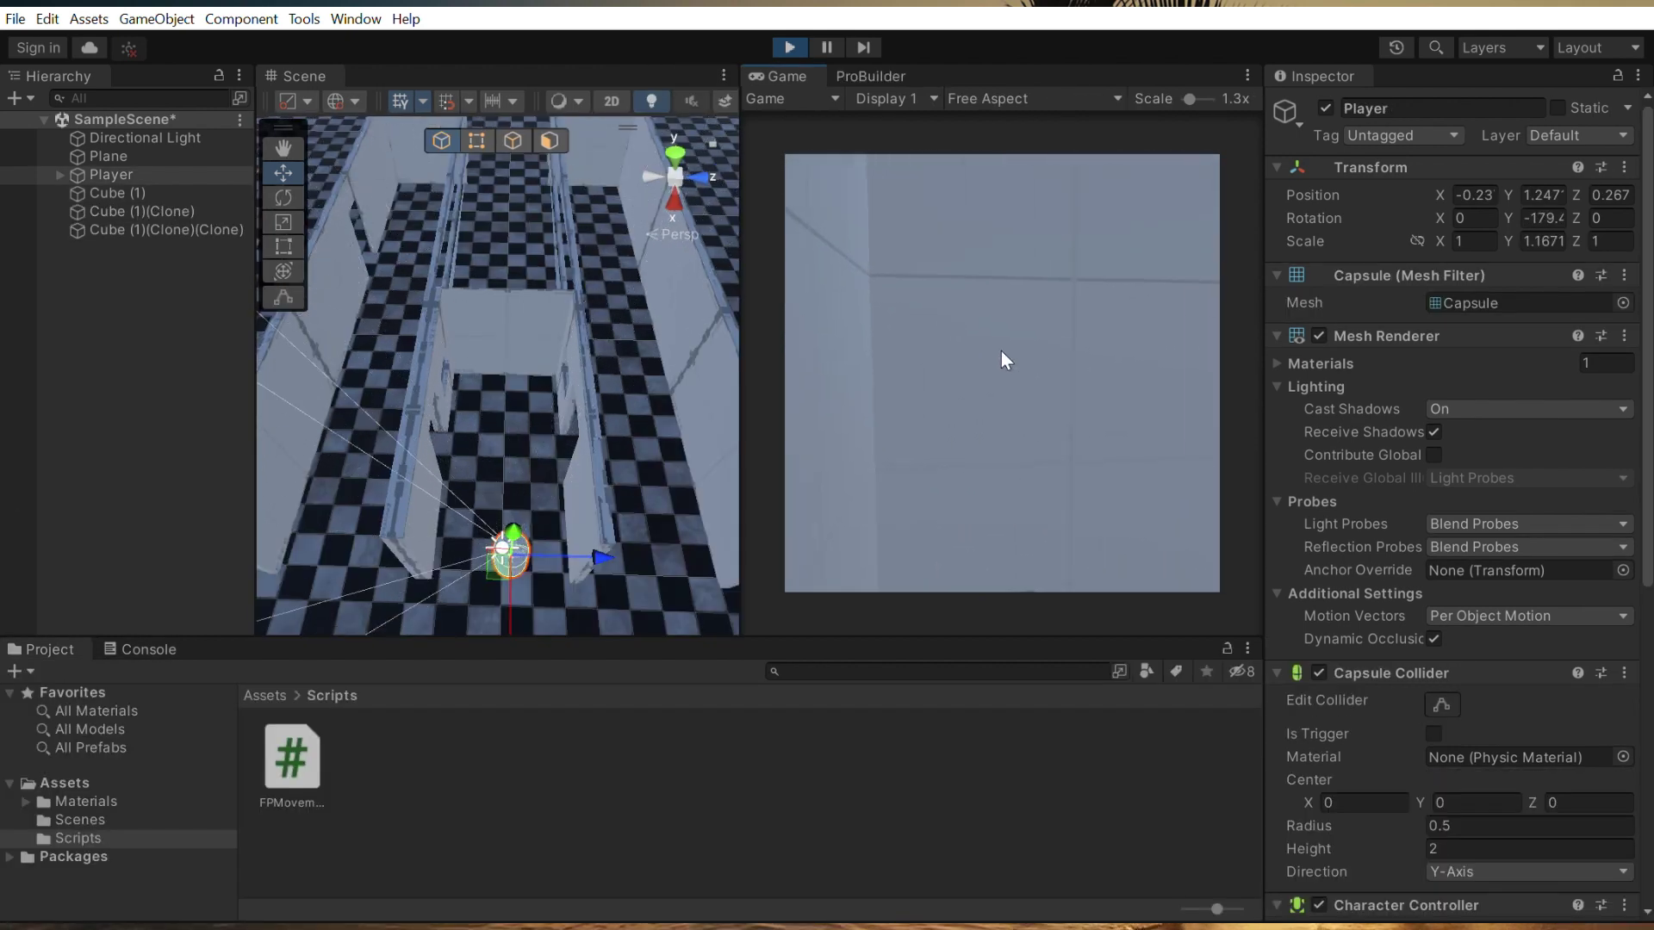
key(a)
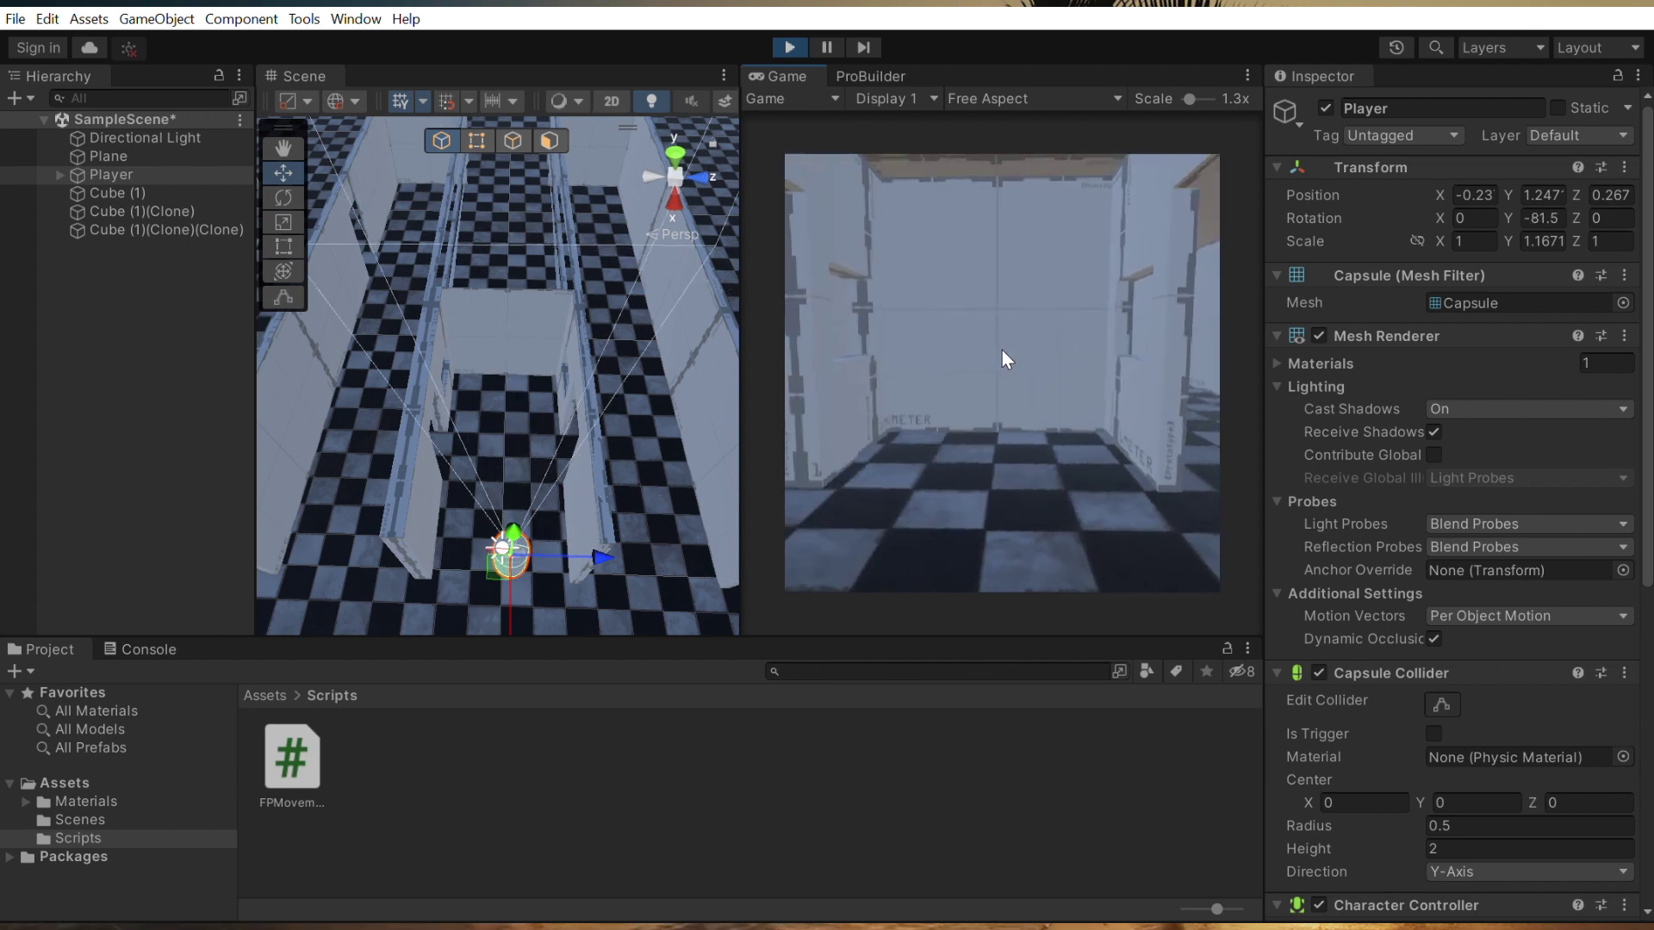
key(w)
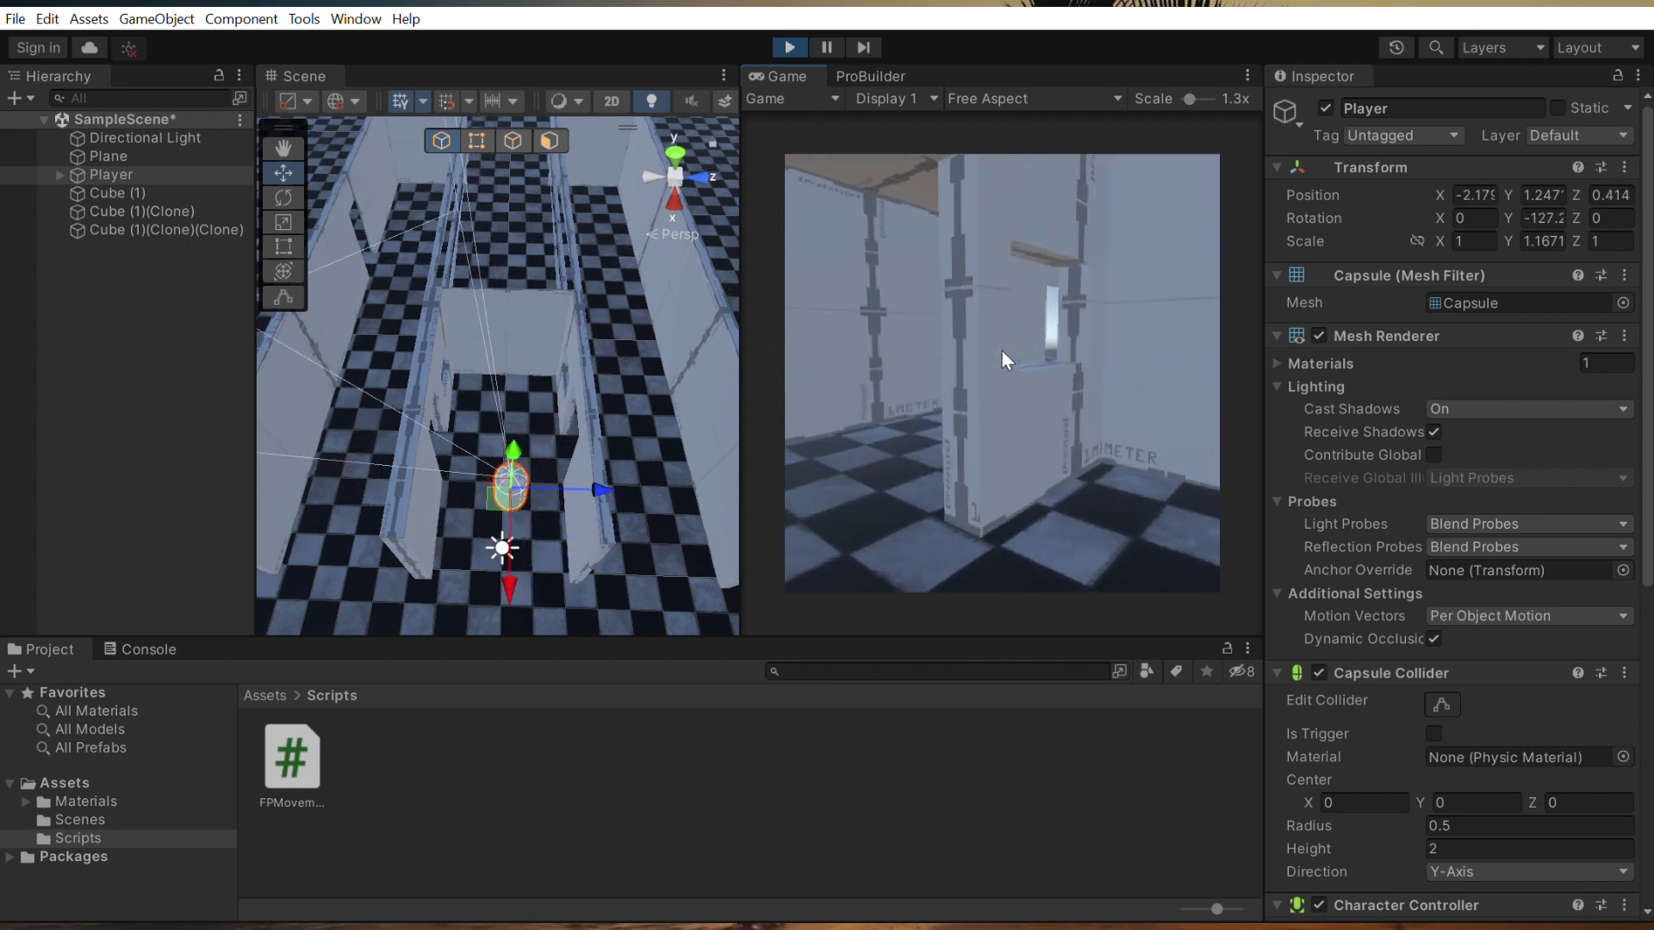
key(a)
key(w)
key(d)
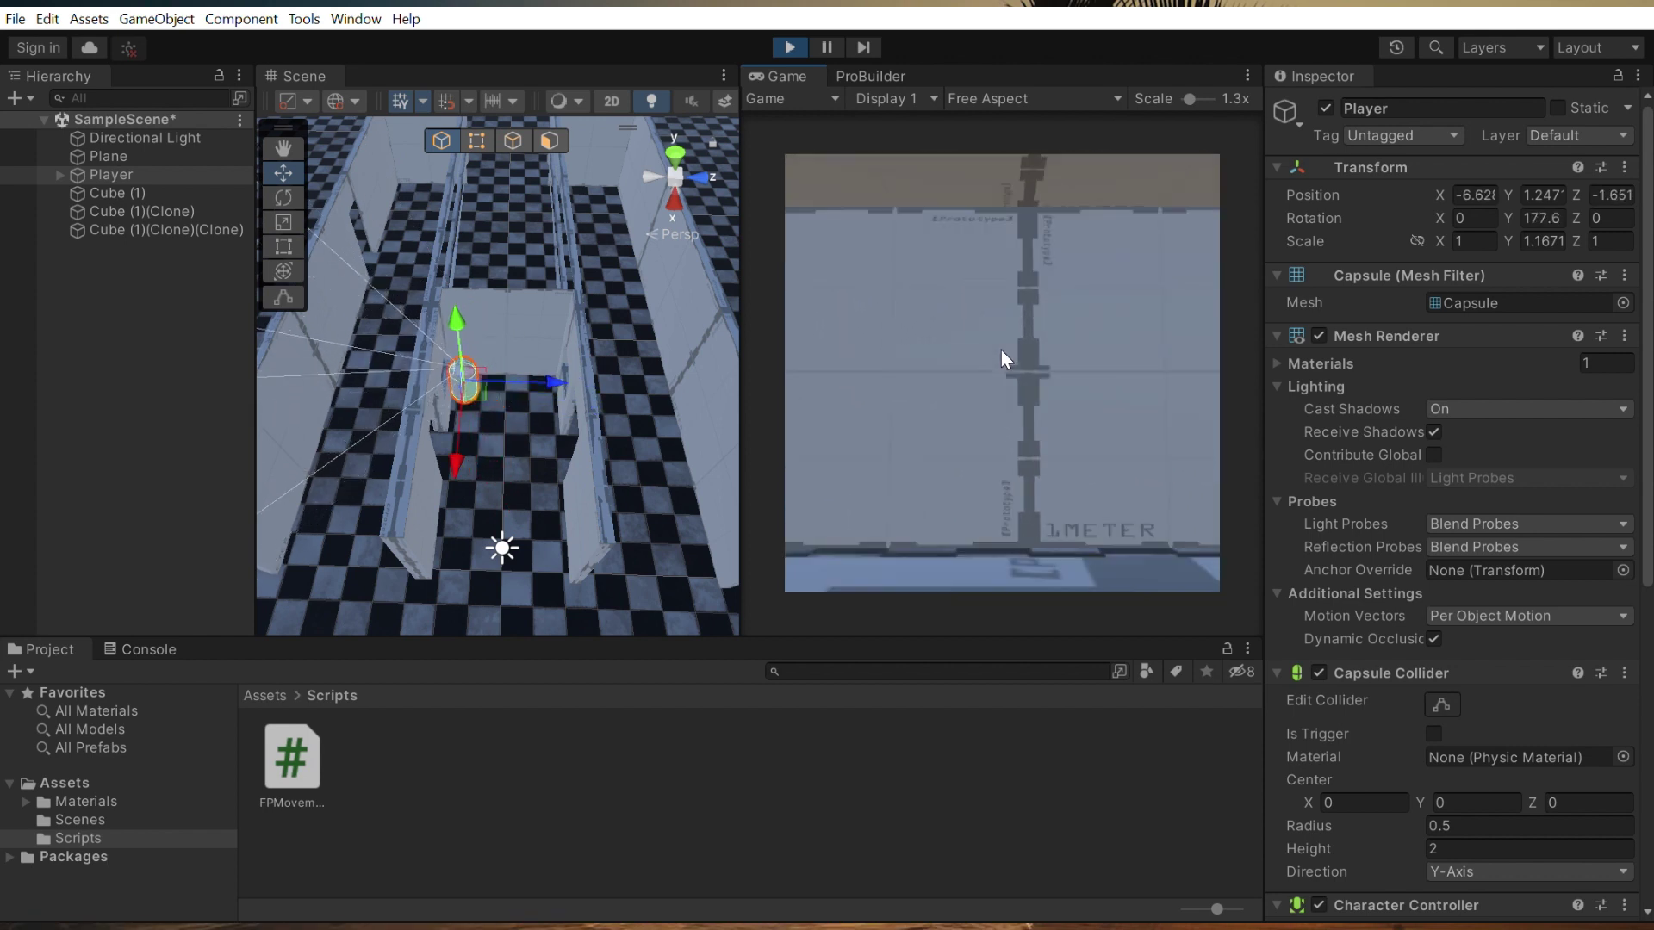
key(space)
key(a)
key(a)
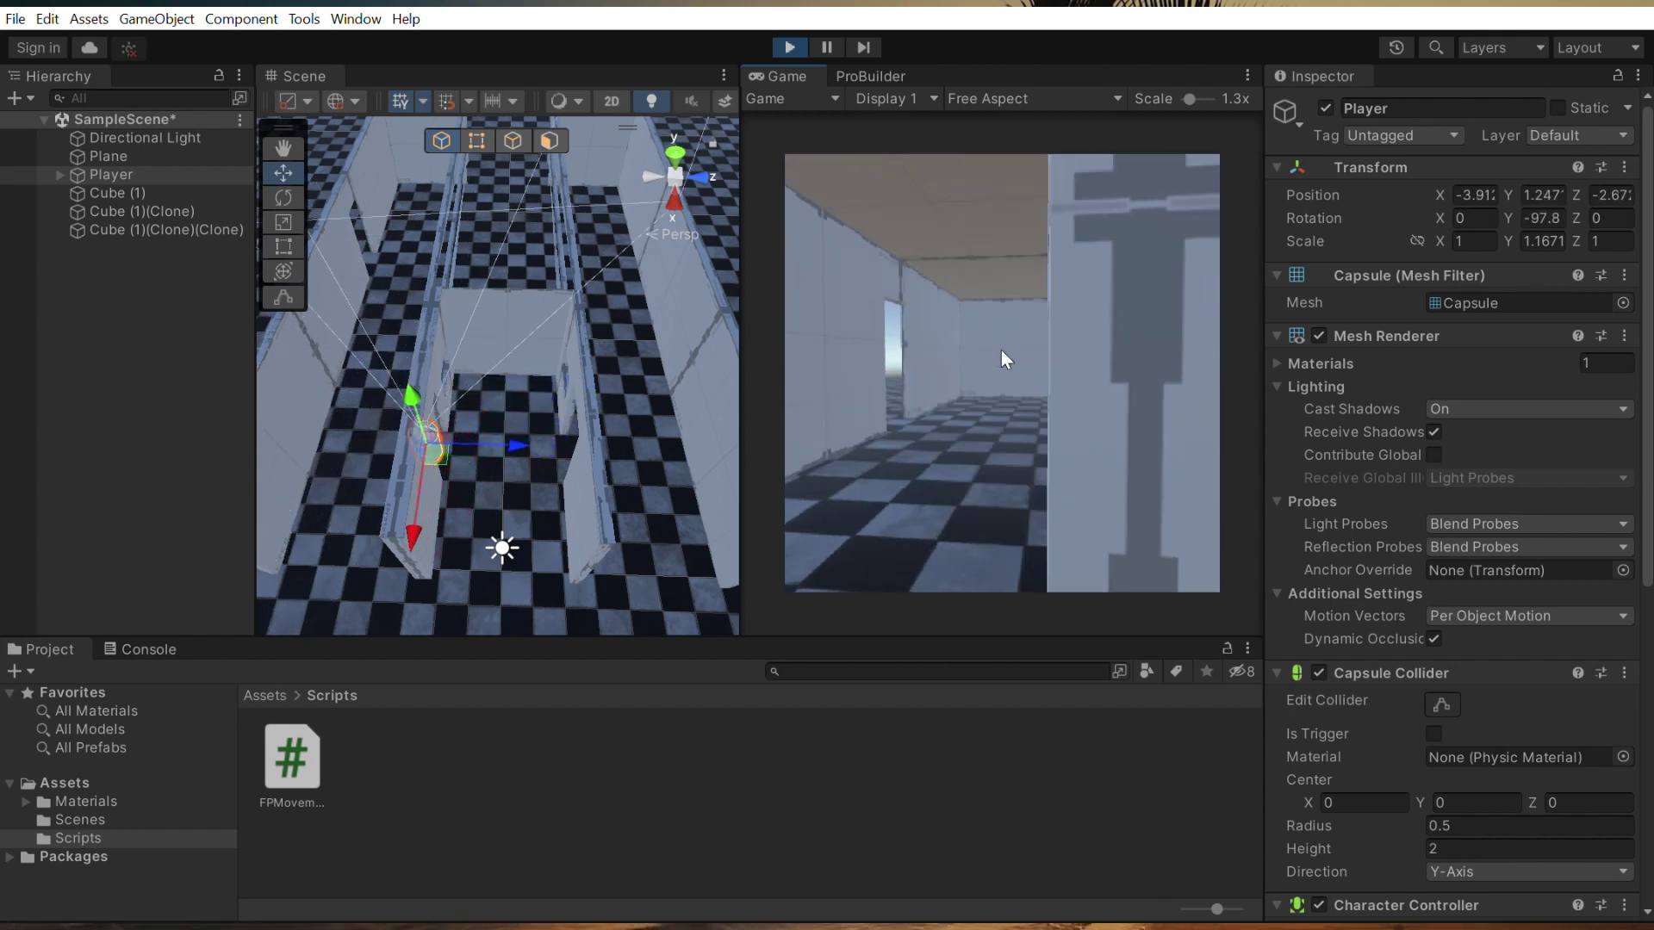
key(w)
key(w)
key(d)
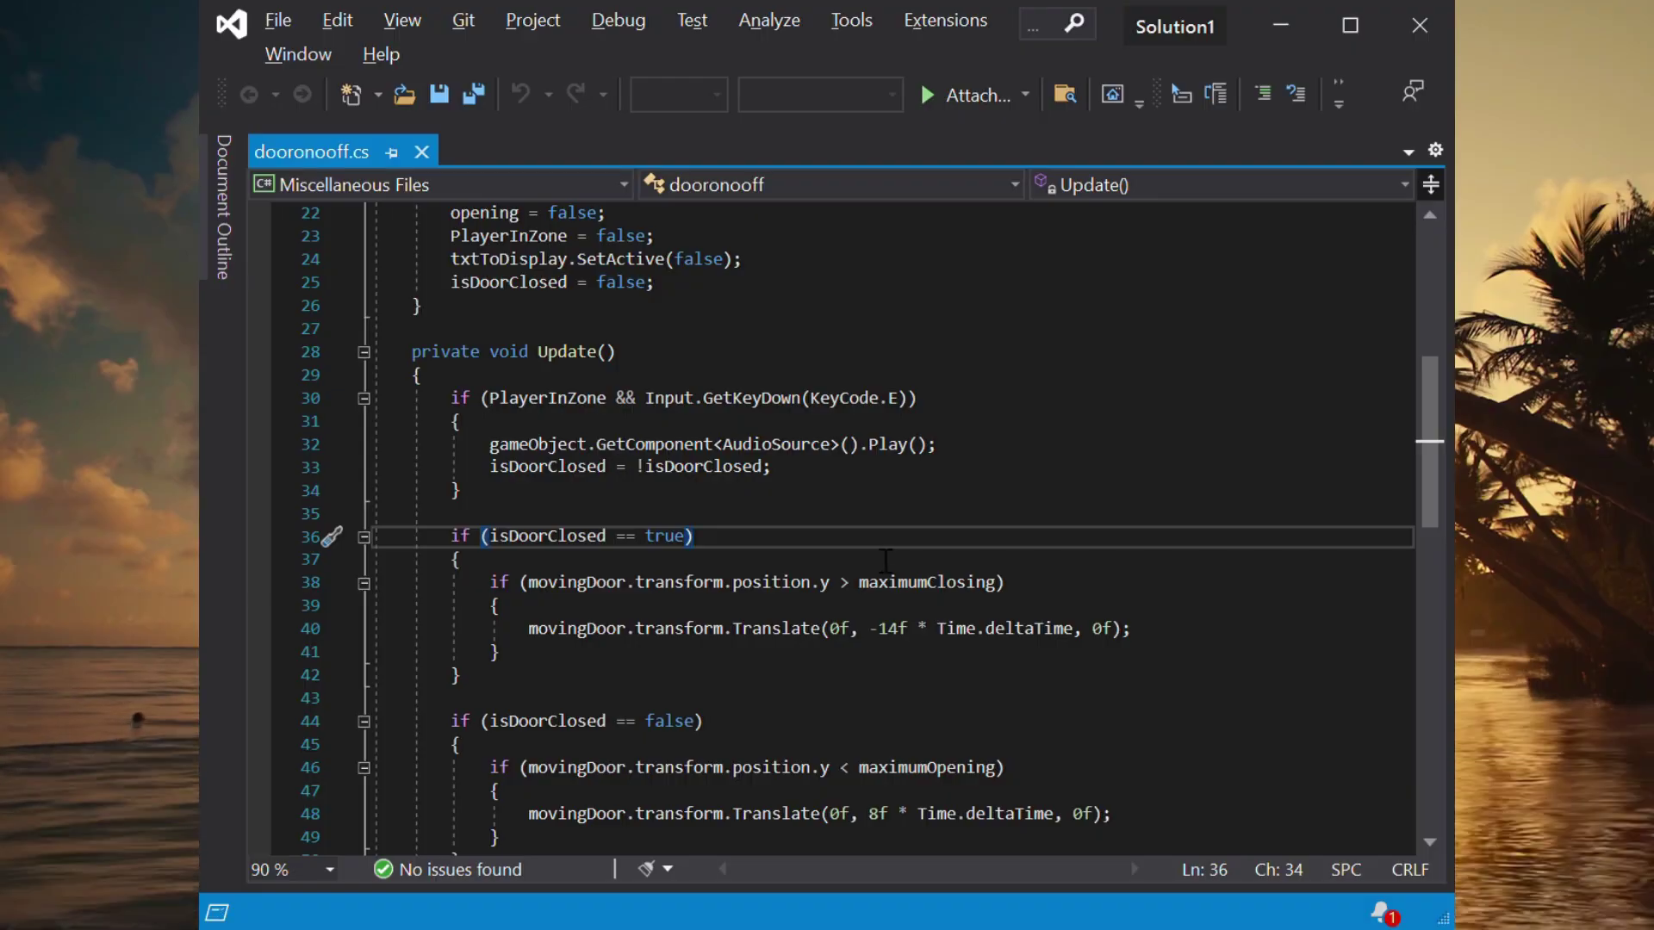
Review the dooronooff script's maximumOpening and maximumClosing variables and the door-moving Translate code in Update.
scroll(886, 560, up, 7)
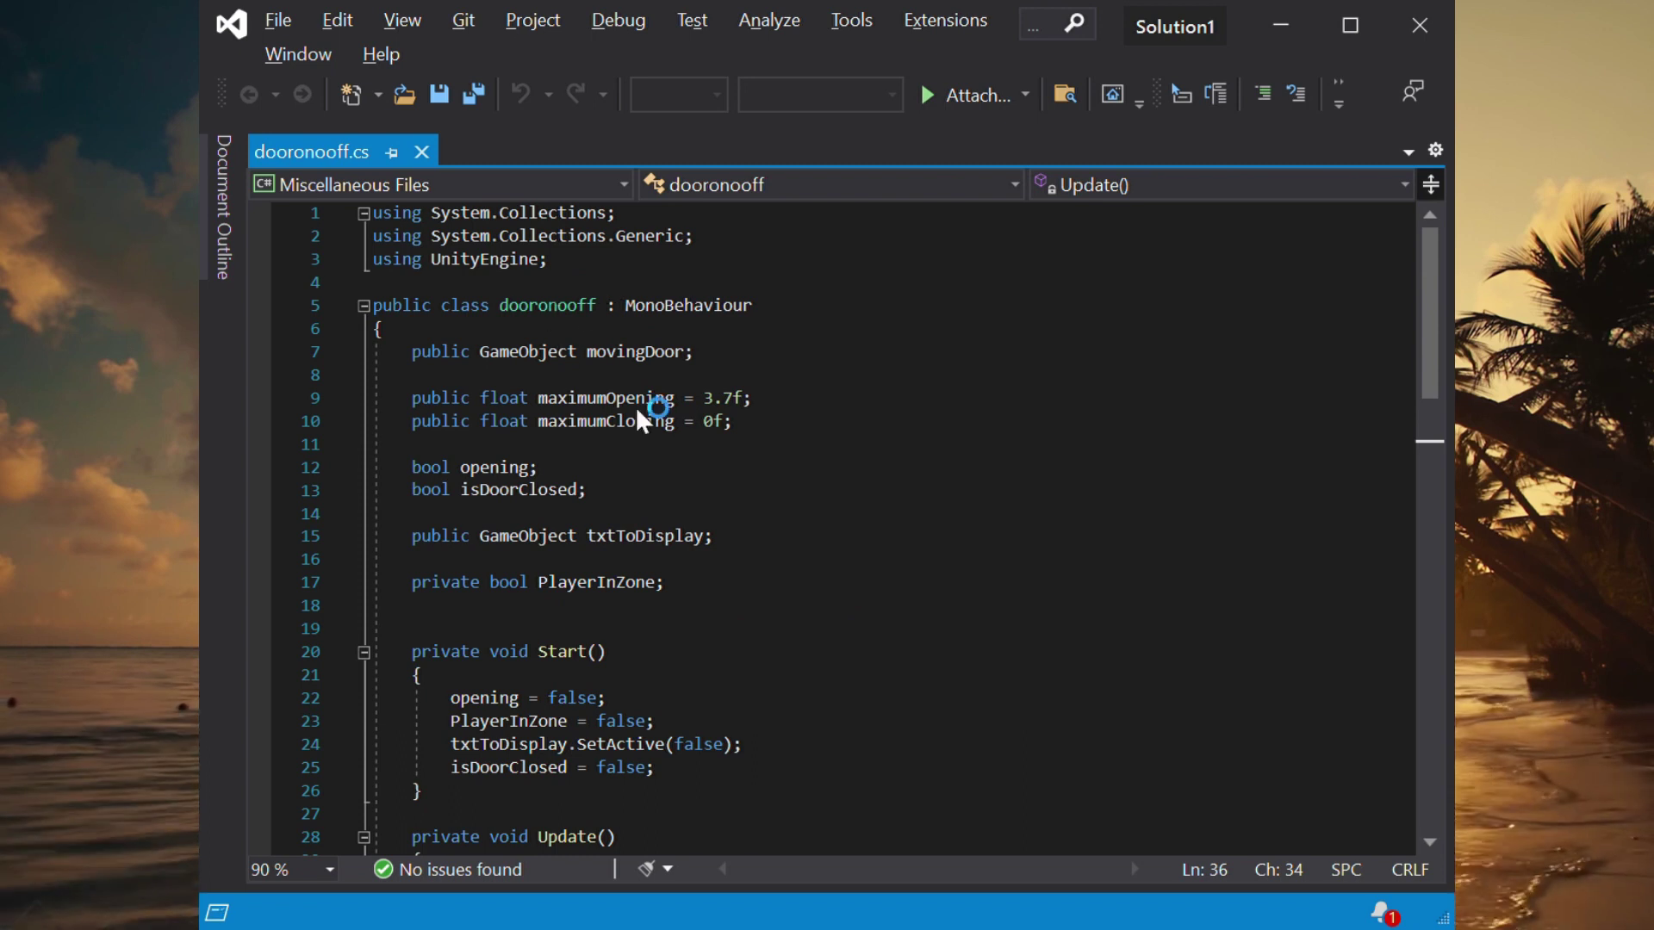
drag(683, 422, 517, 410)
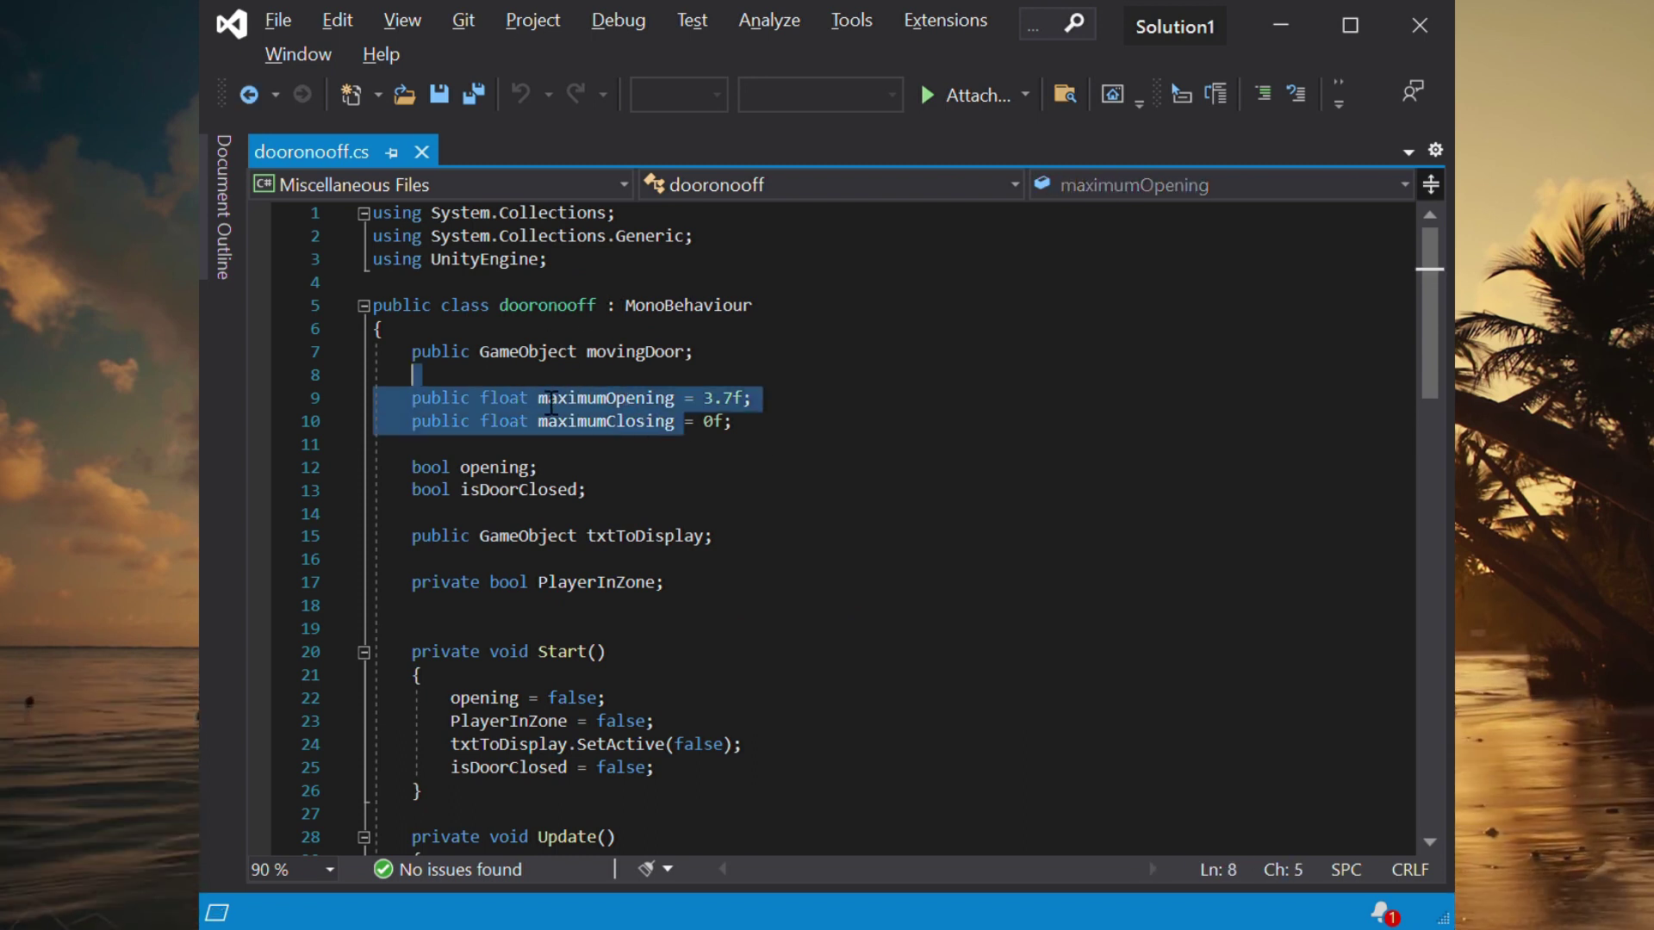
scroll(792, 457, down, 4)
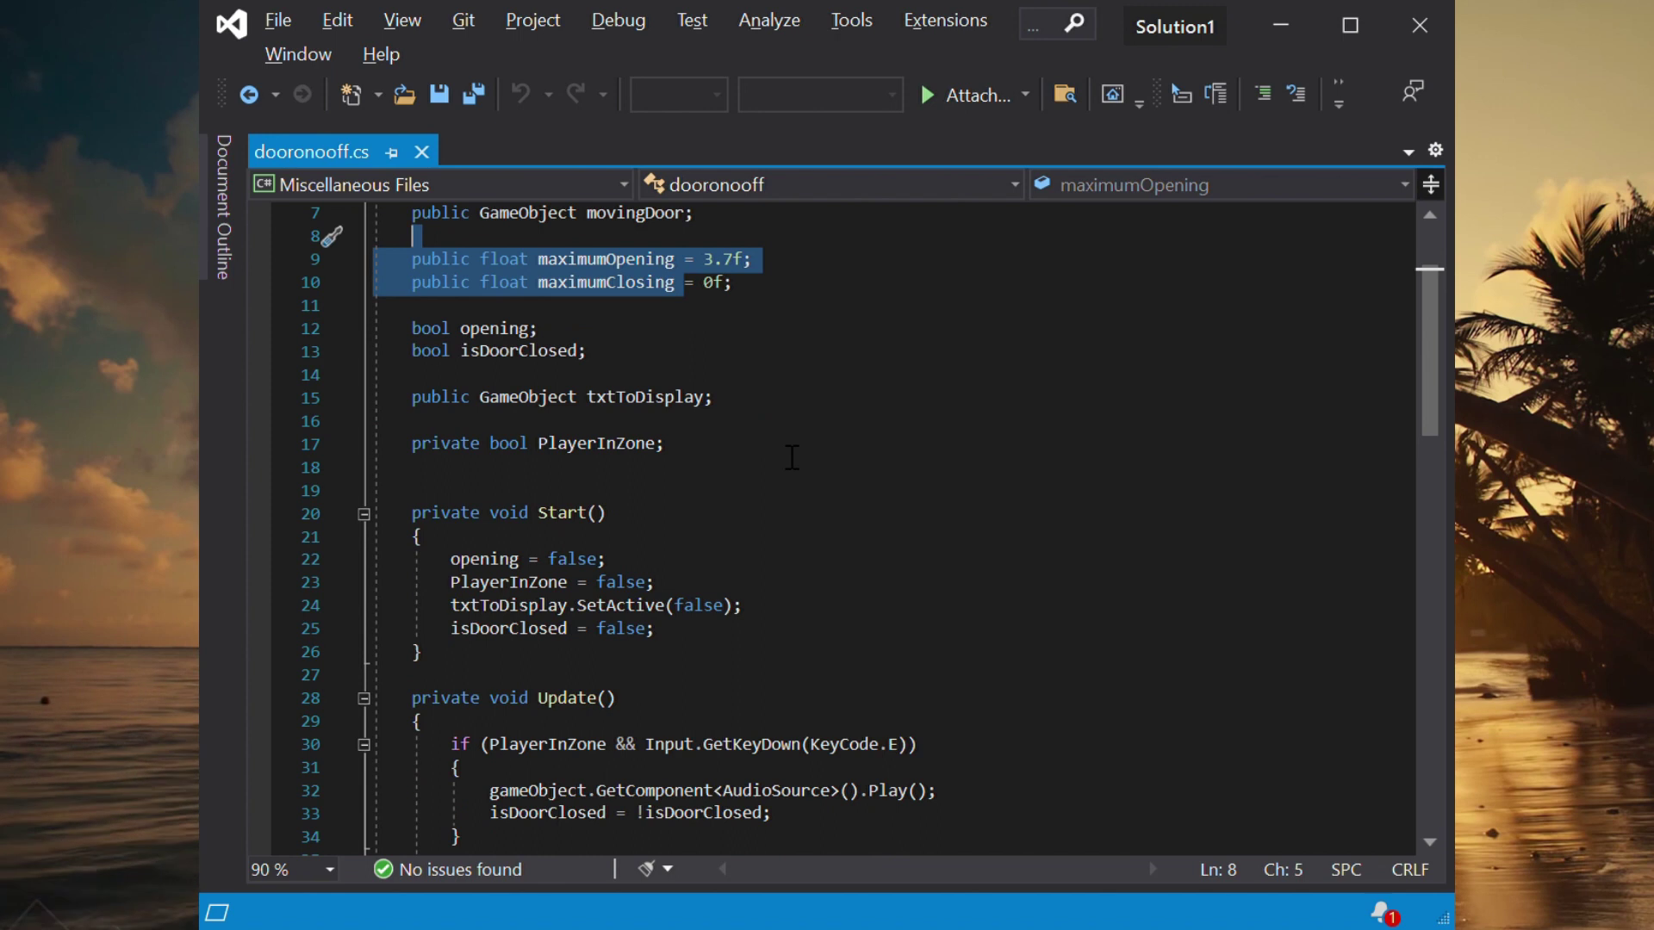
scroll(792, 457, down, 4)
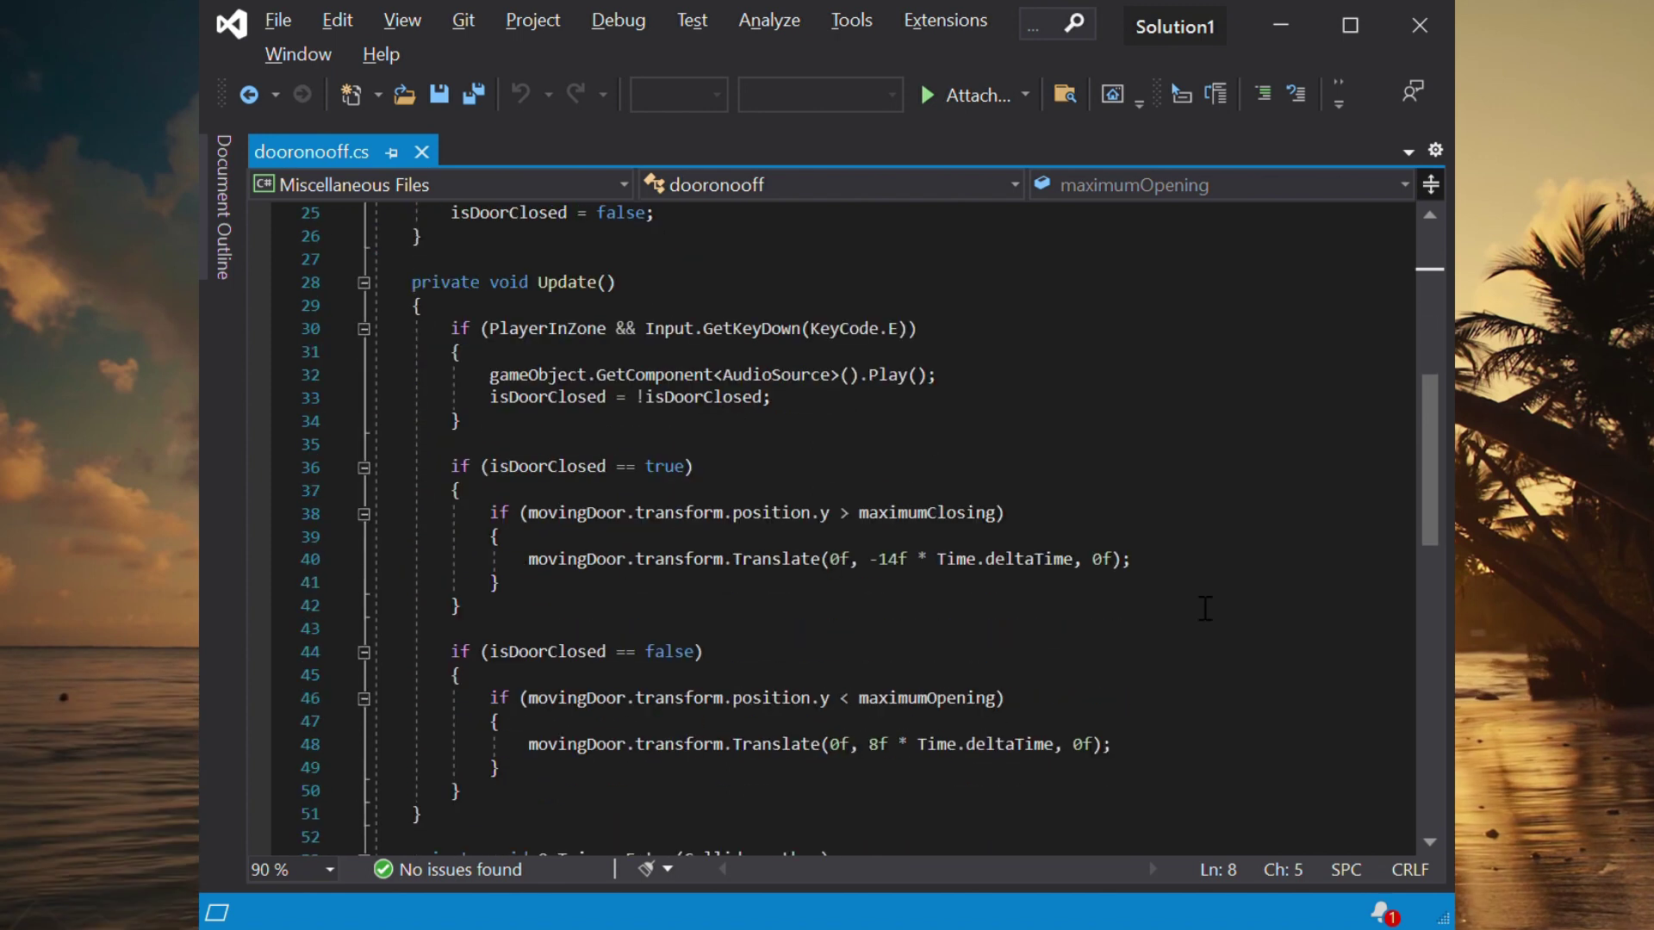
drag(1131, 560, 683, 575)
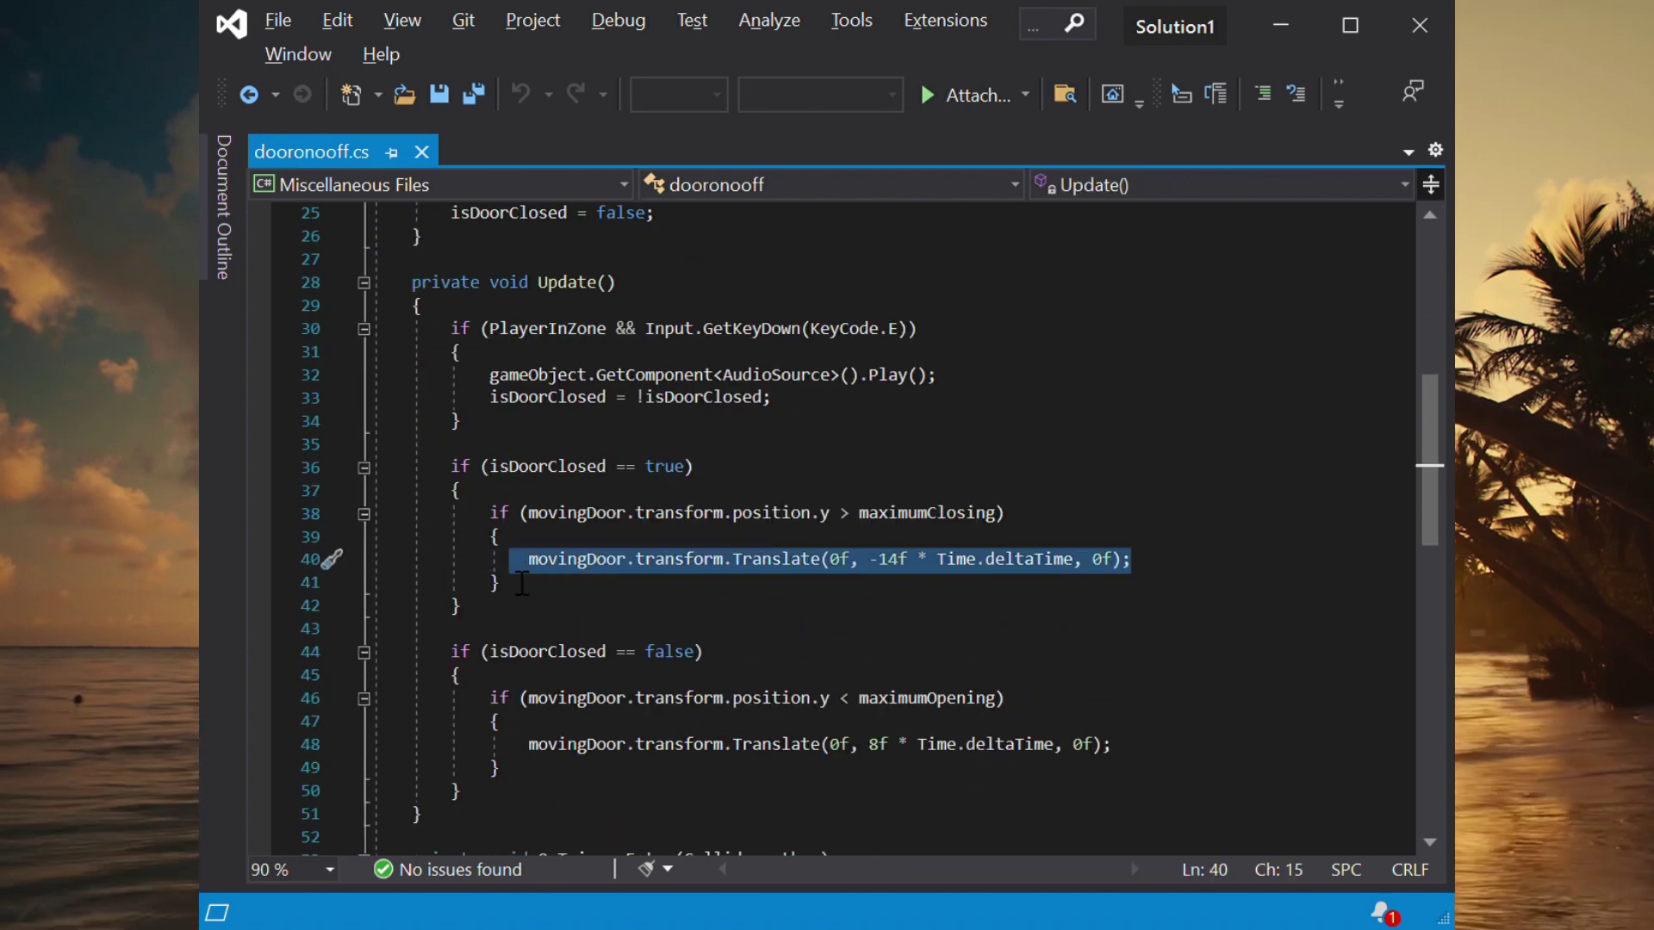
scroll(948, 582, down, 2)
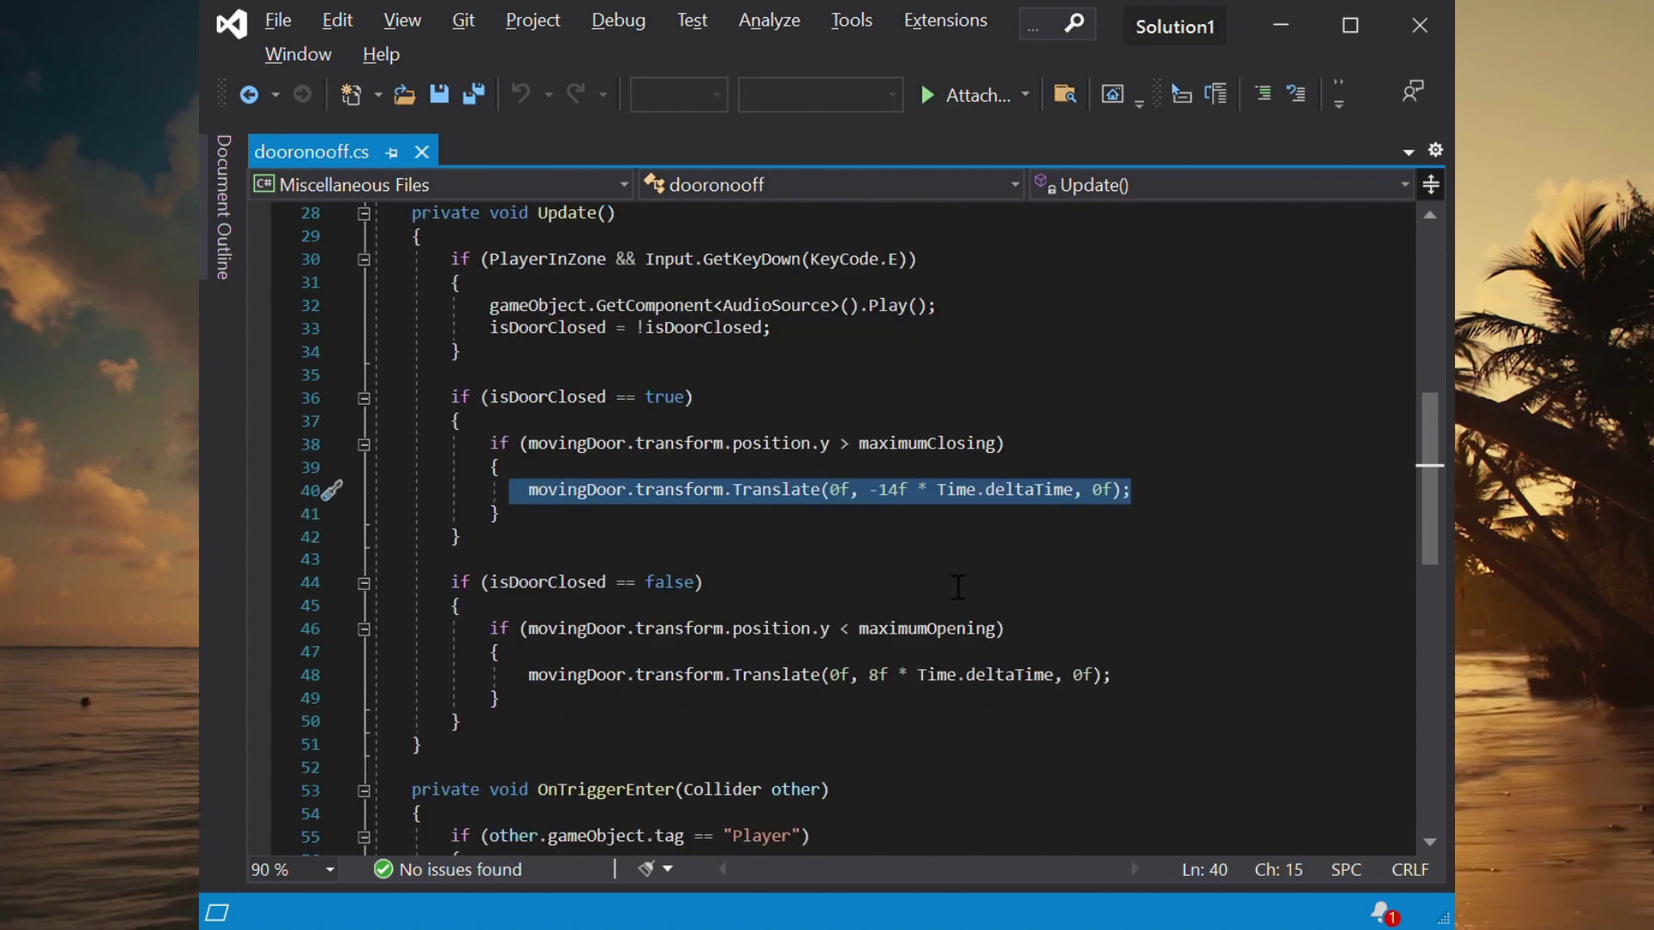
scroll(957, 586, down, 2)
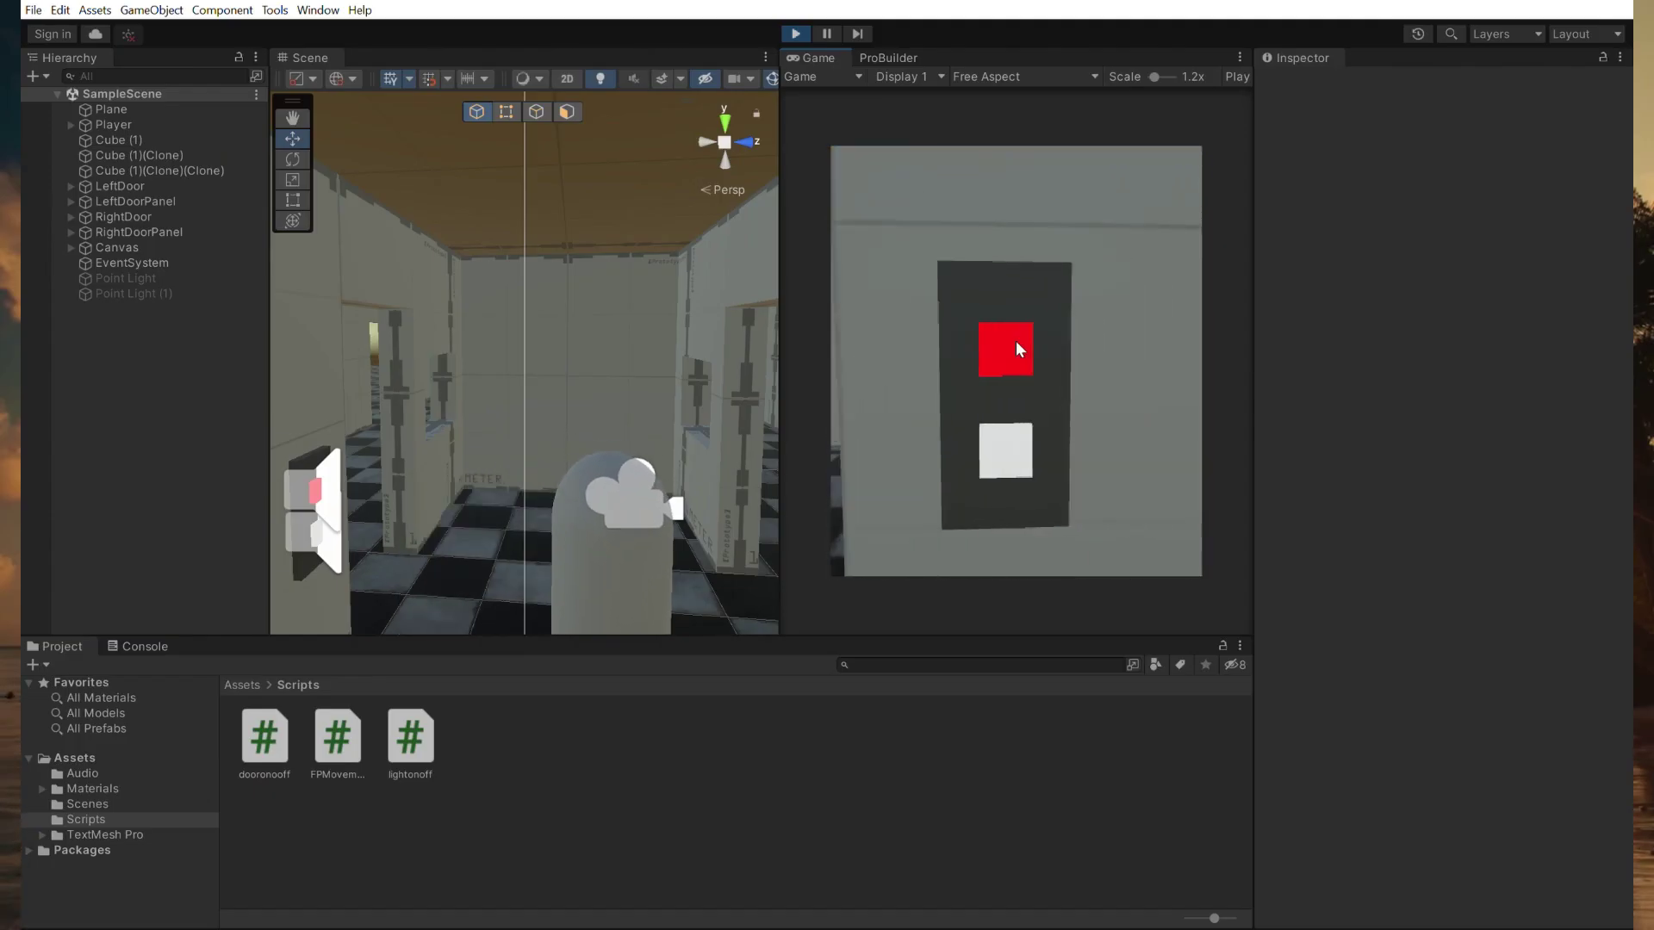
Walk up to the wall panel in the running game and toggle its door closed and open repeatedly.
key(w)
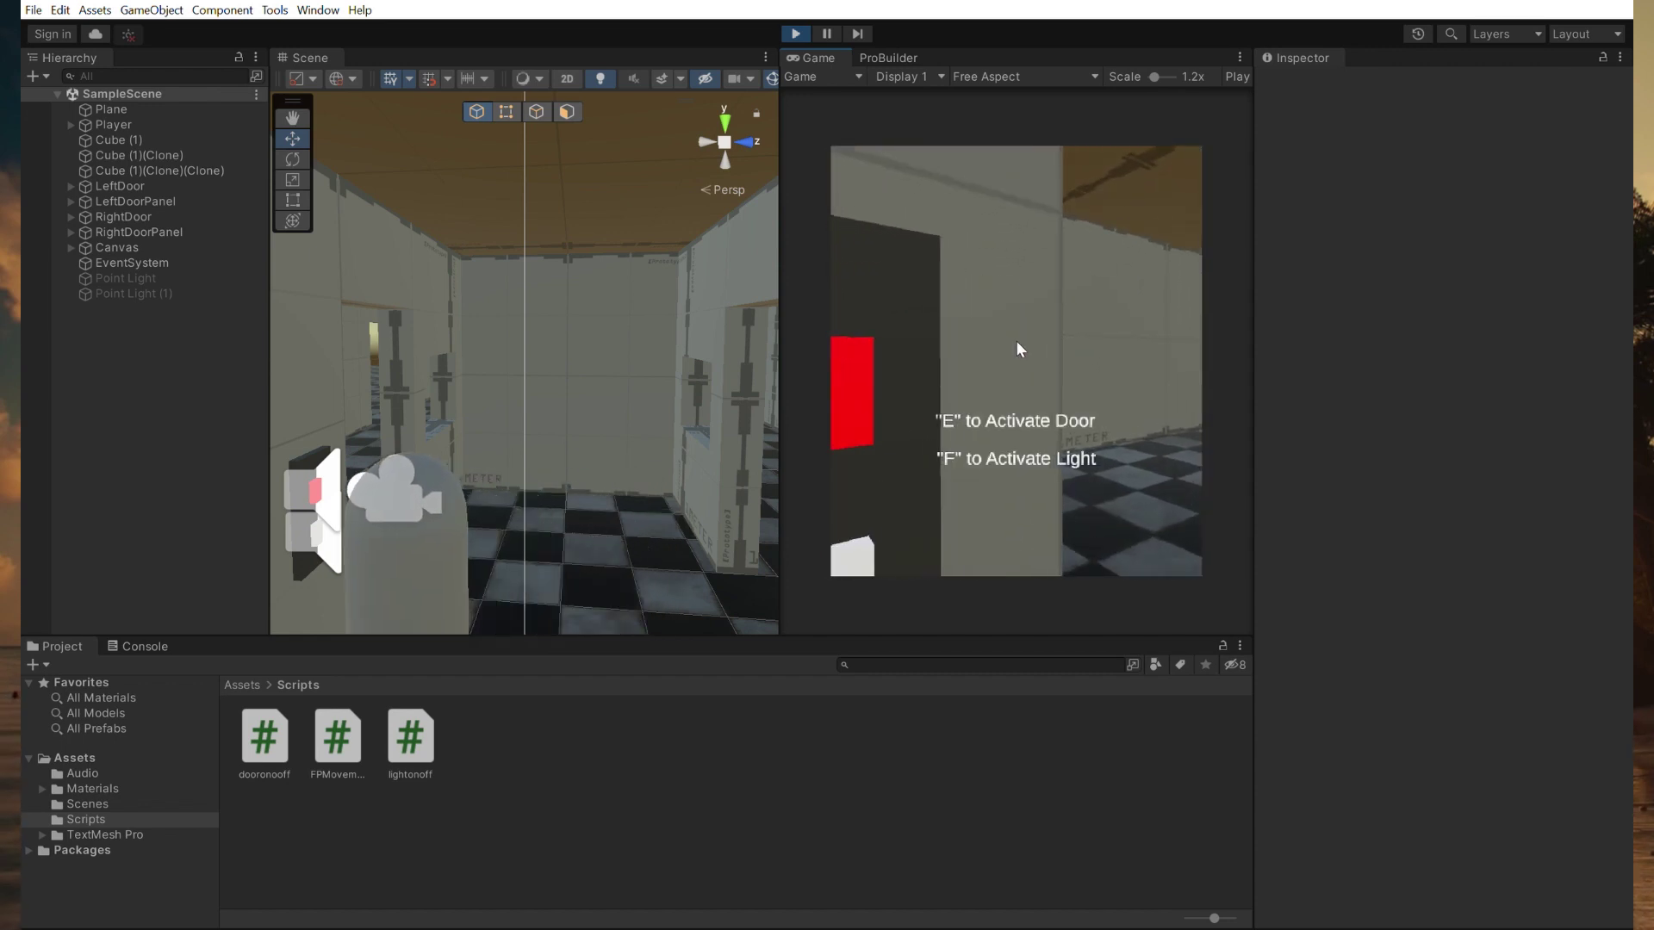
key(e)
key(e)
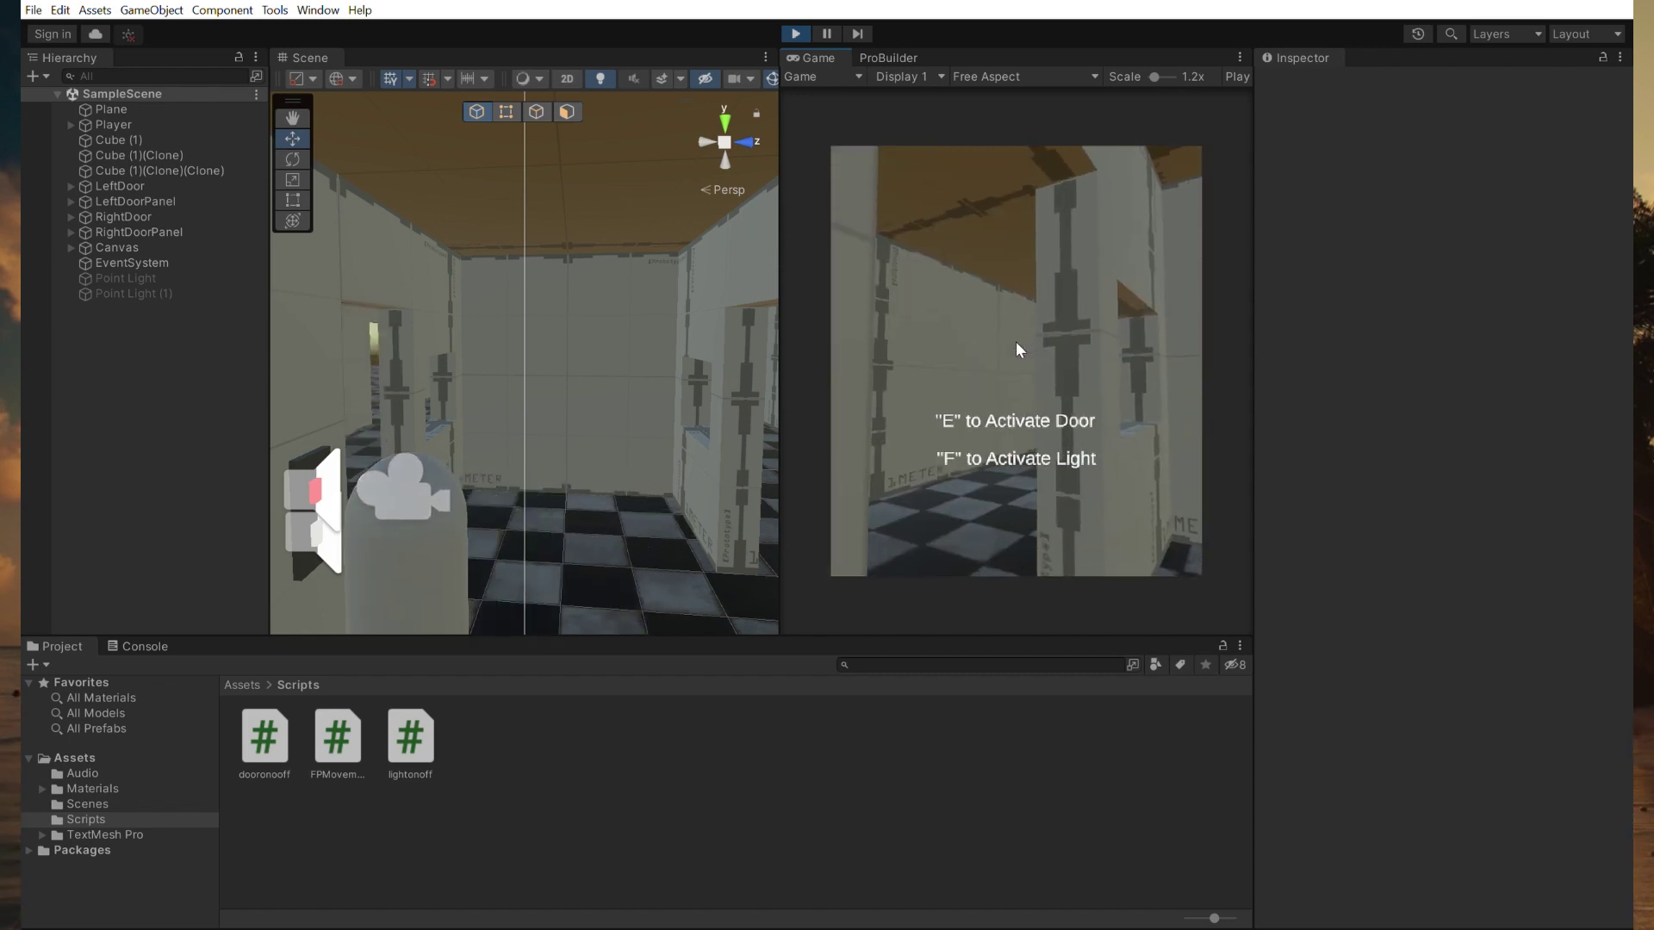
key(e)
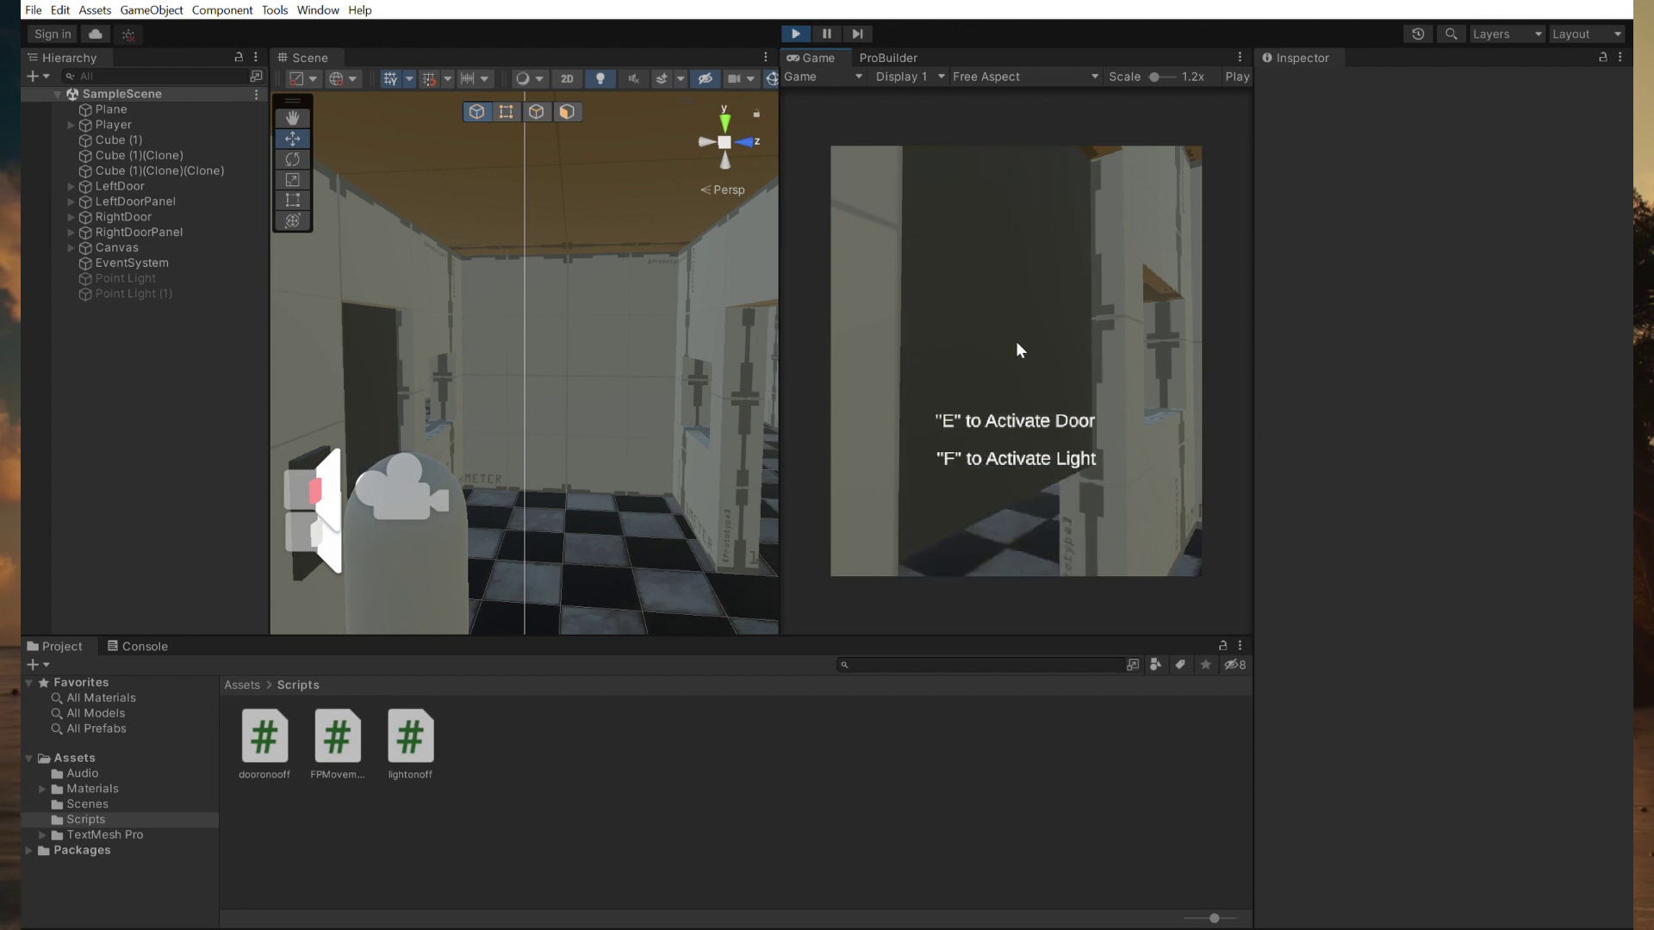
key(e)
Toggle the light at this door panel, then walk to the opposite panel and switch on its light.
key(f)
key(f)
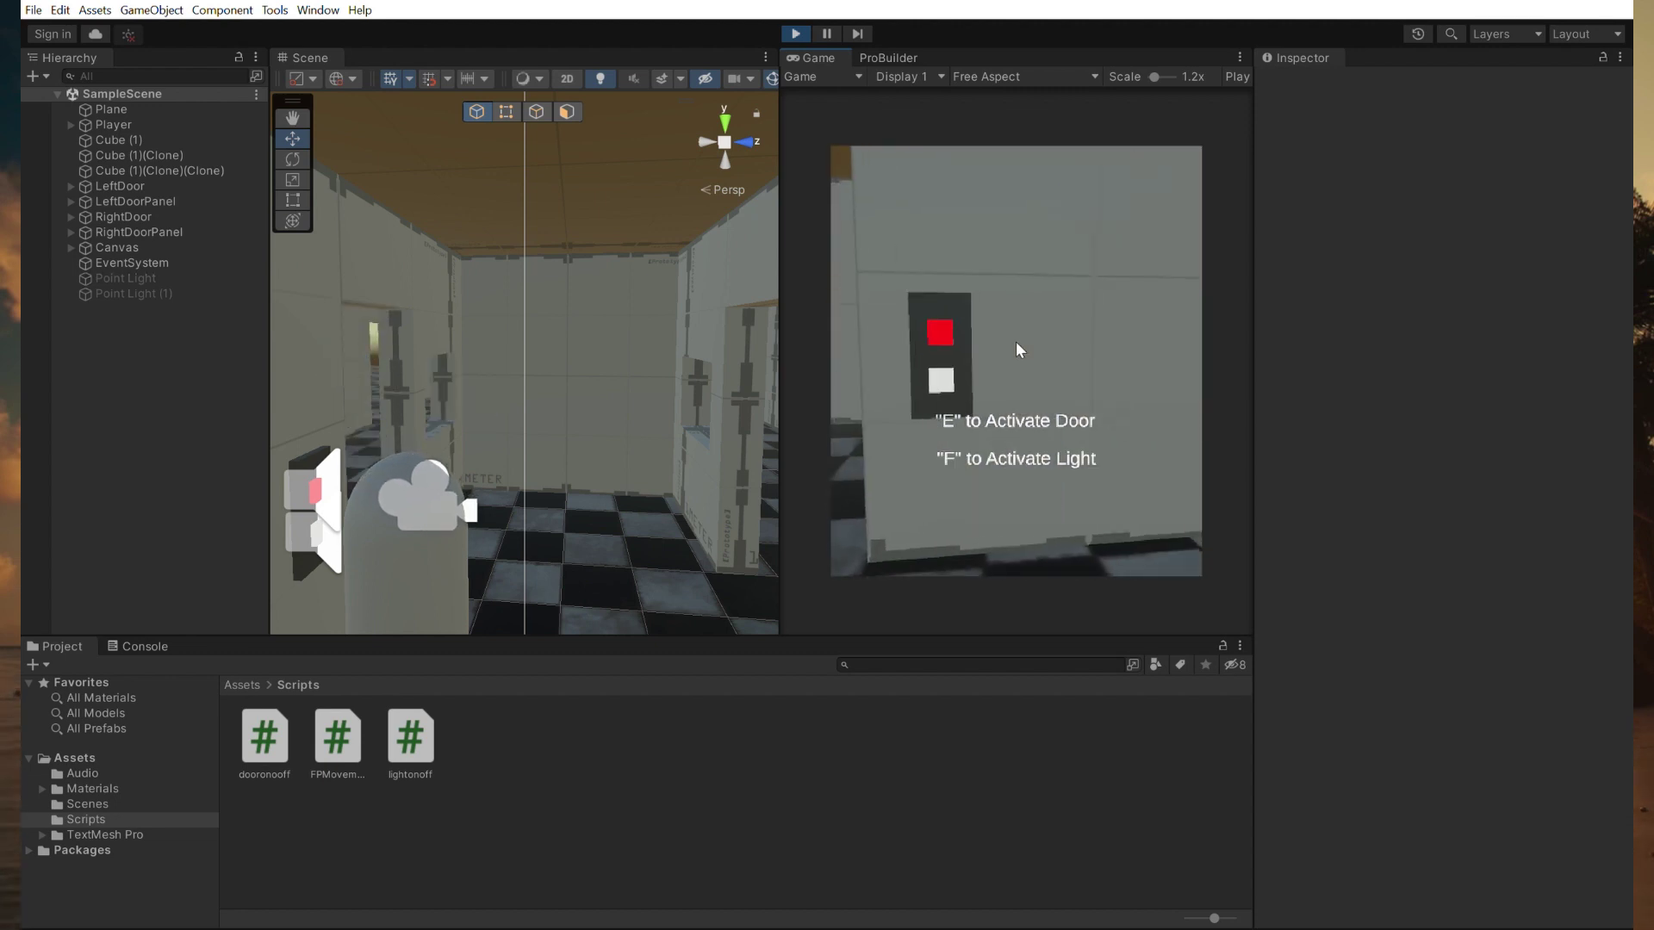
key(w)
key(f)
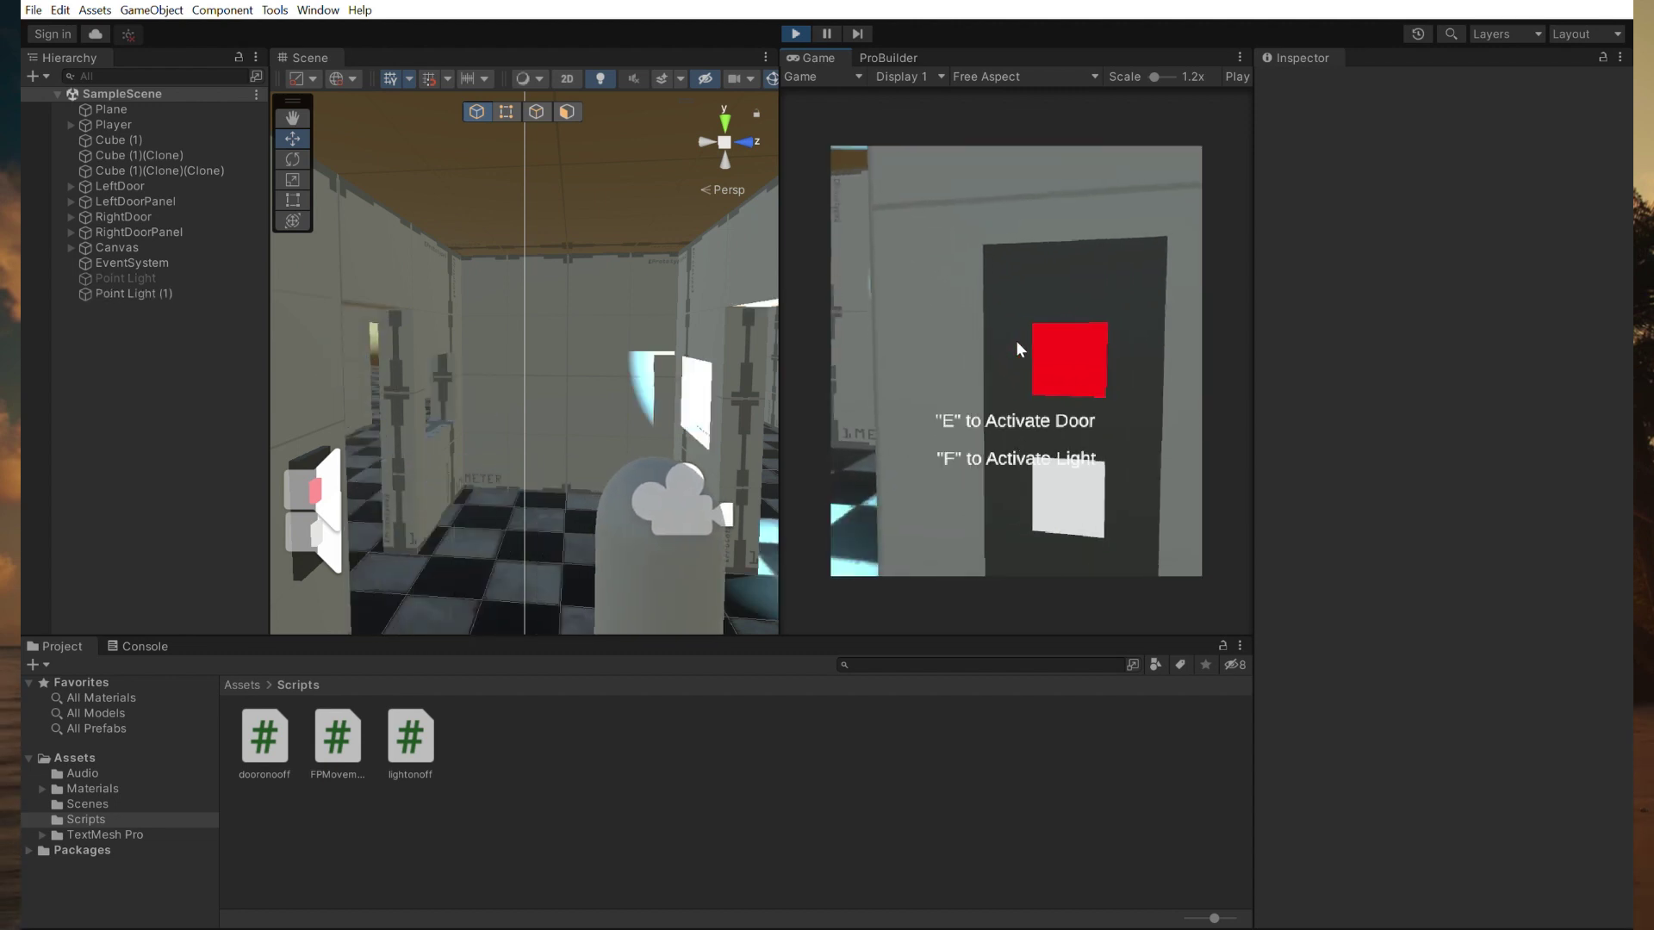
Toggle the light and door repeatedly at this wall panel in the running game, moving around the doorway to check them.
key(f)
key(f)
key(f)
key(e)
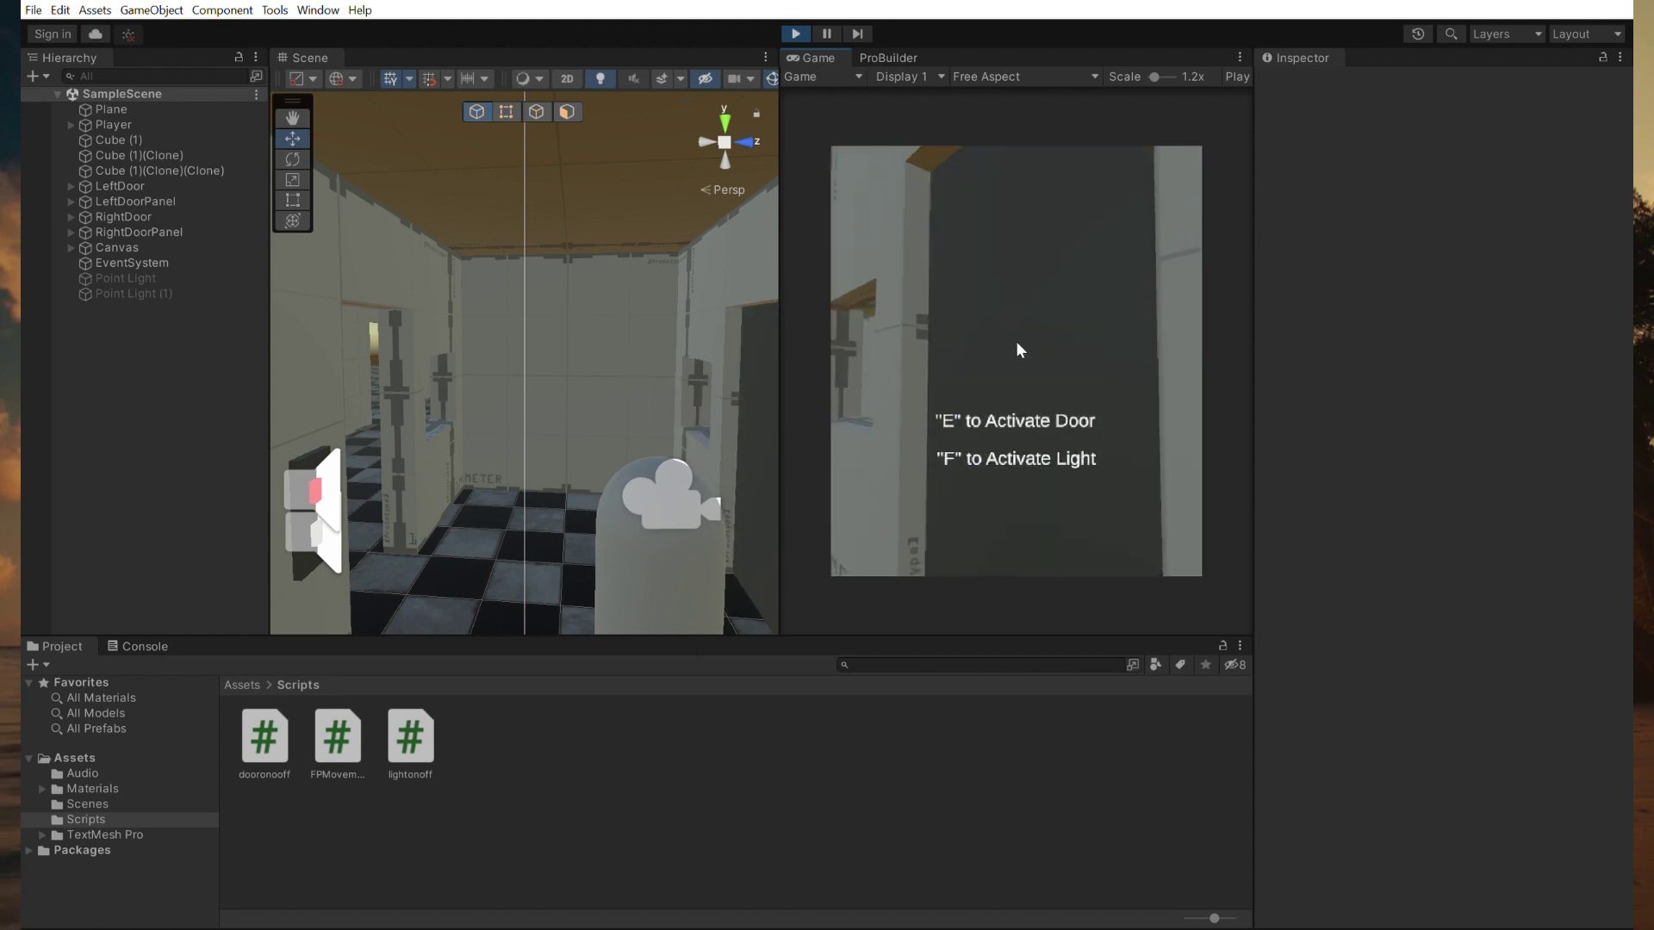
key(e)
key(e)
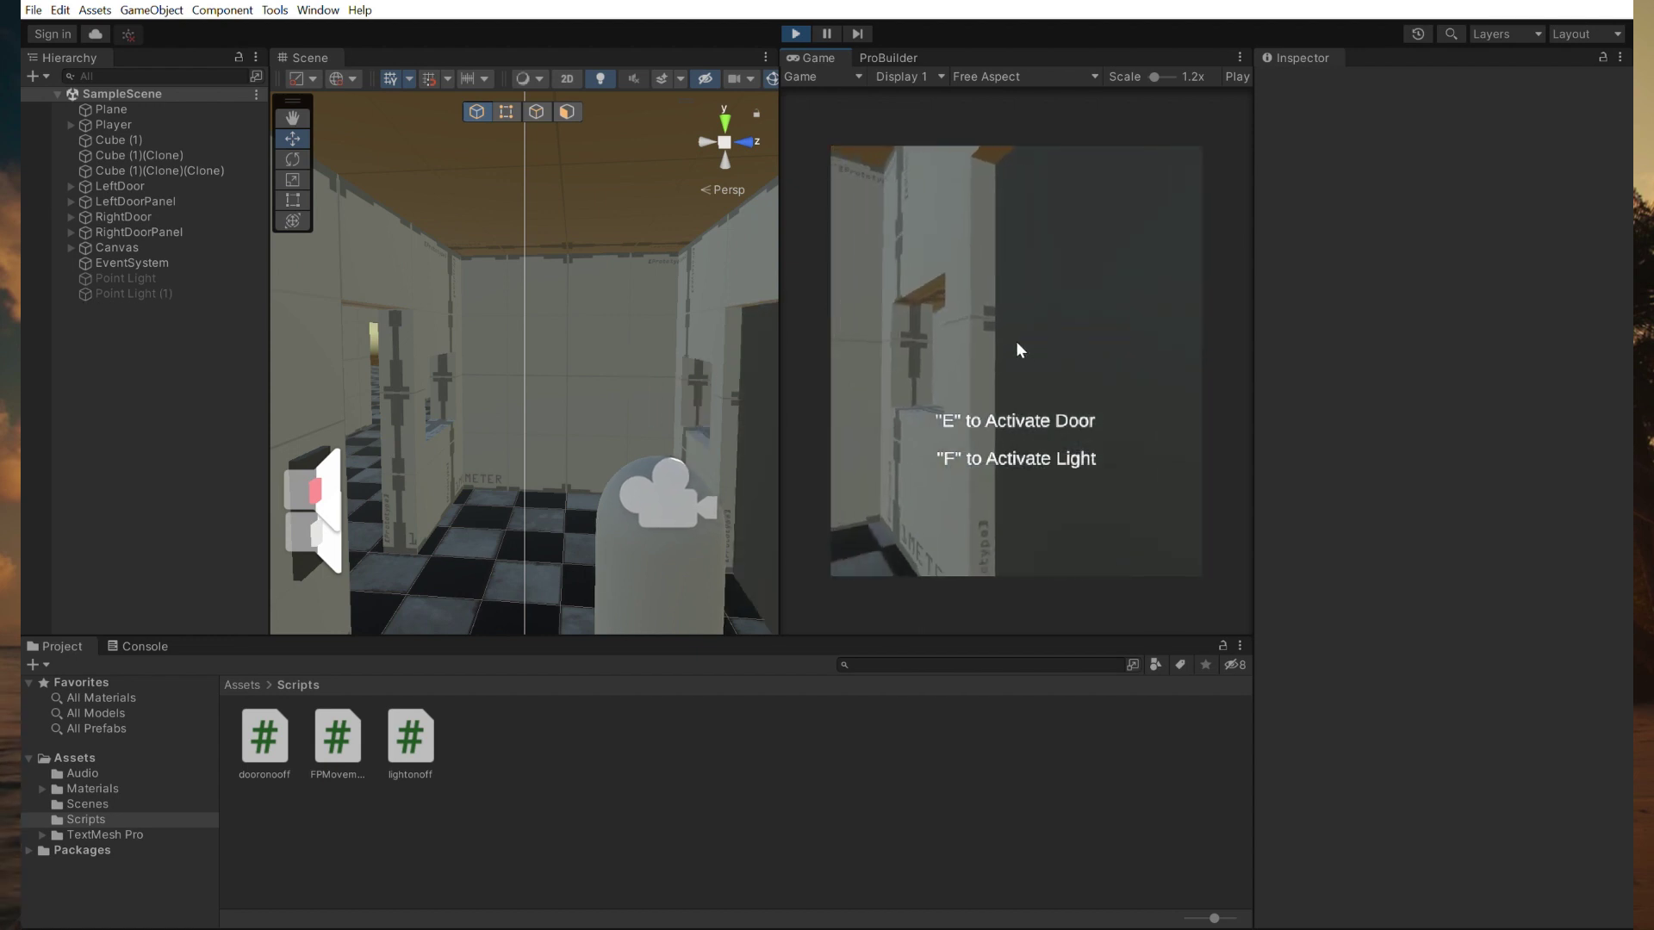
key(d)
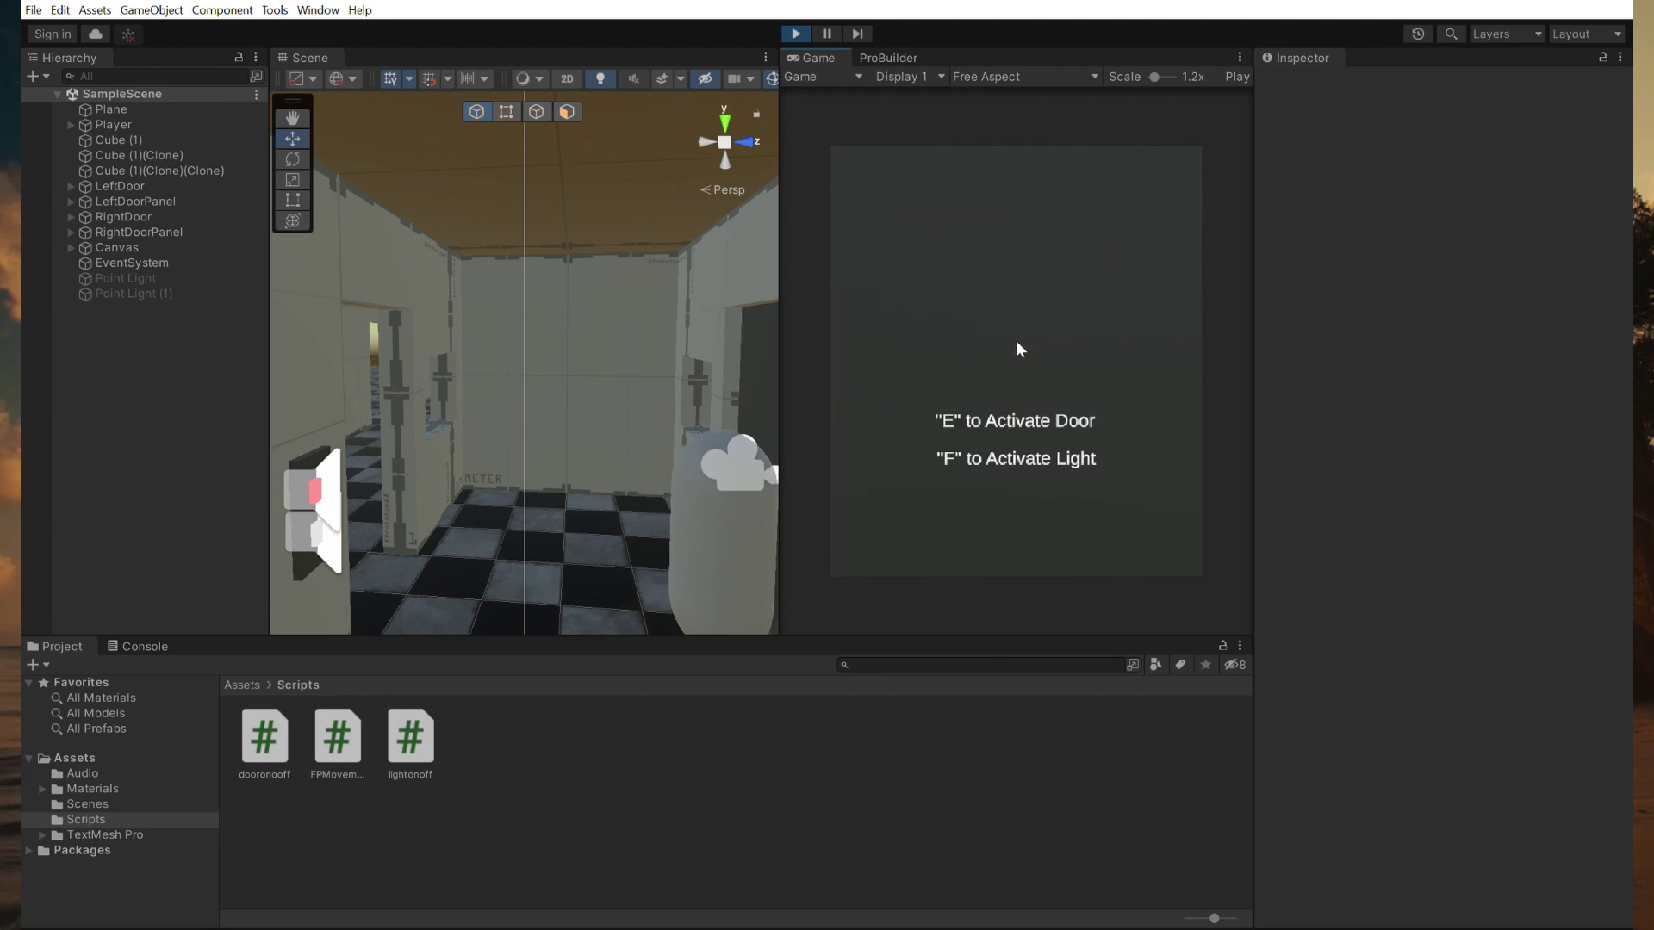
key(a)
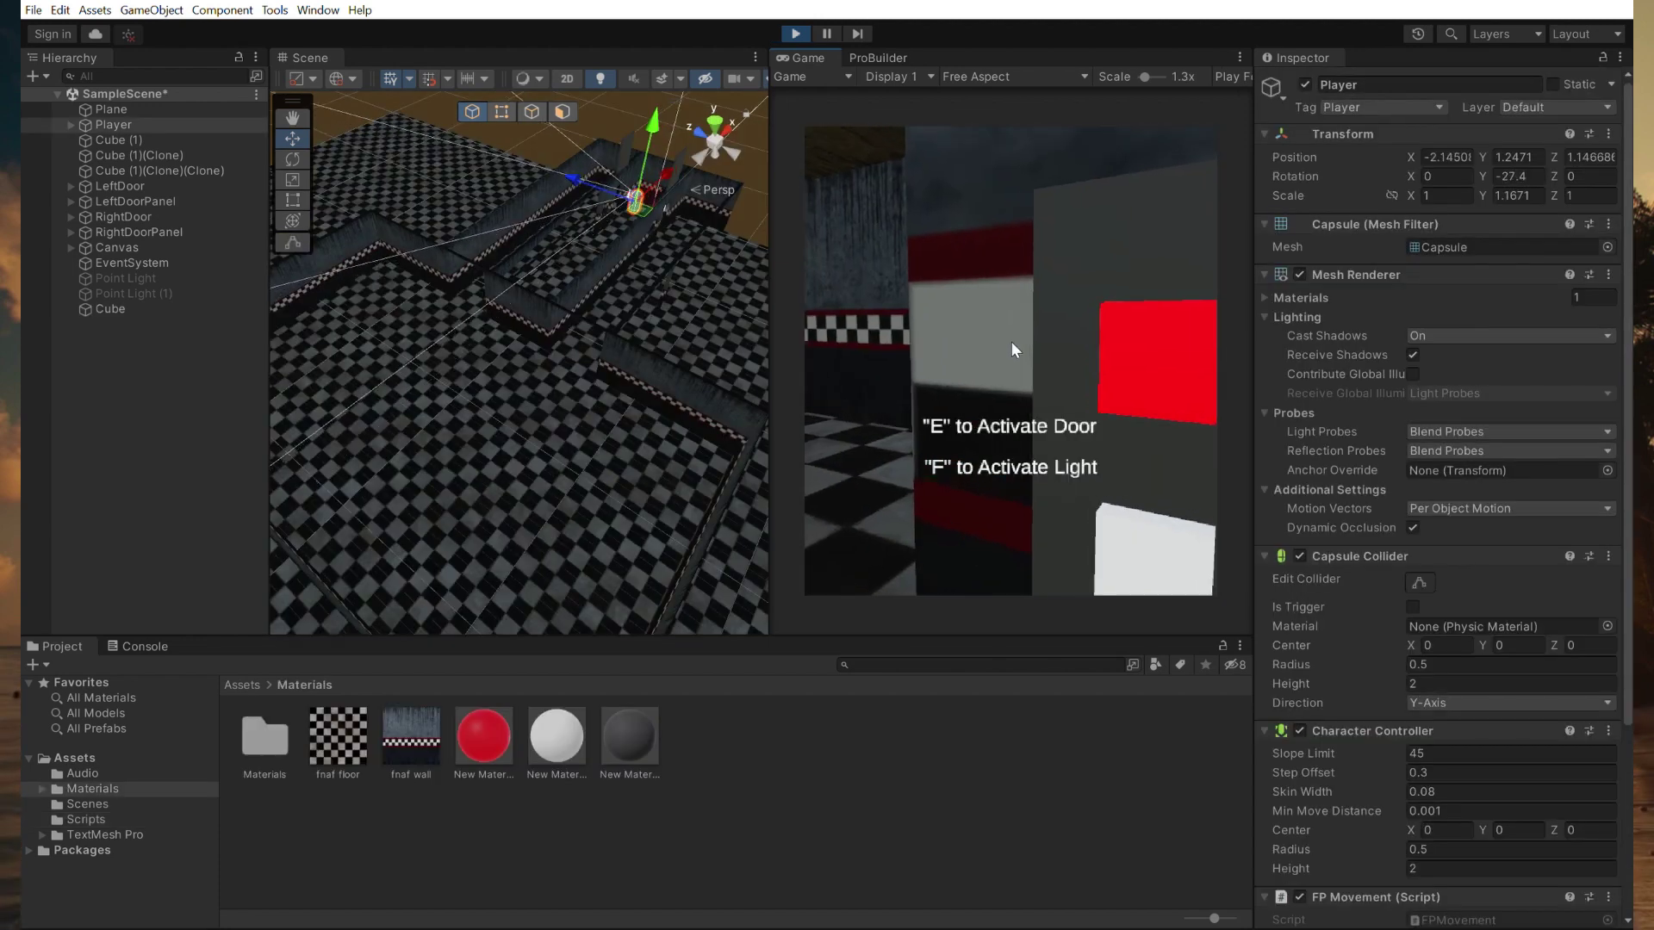
Playtest the textured office, switching the light on and off at the first door panel.
key(s)
key(w)
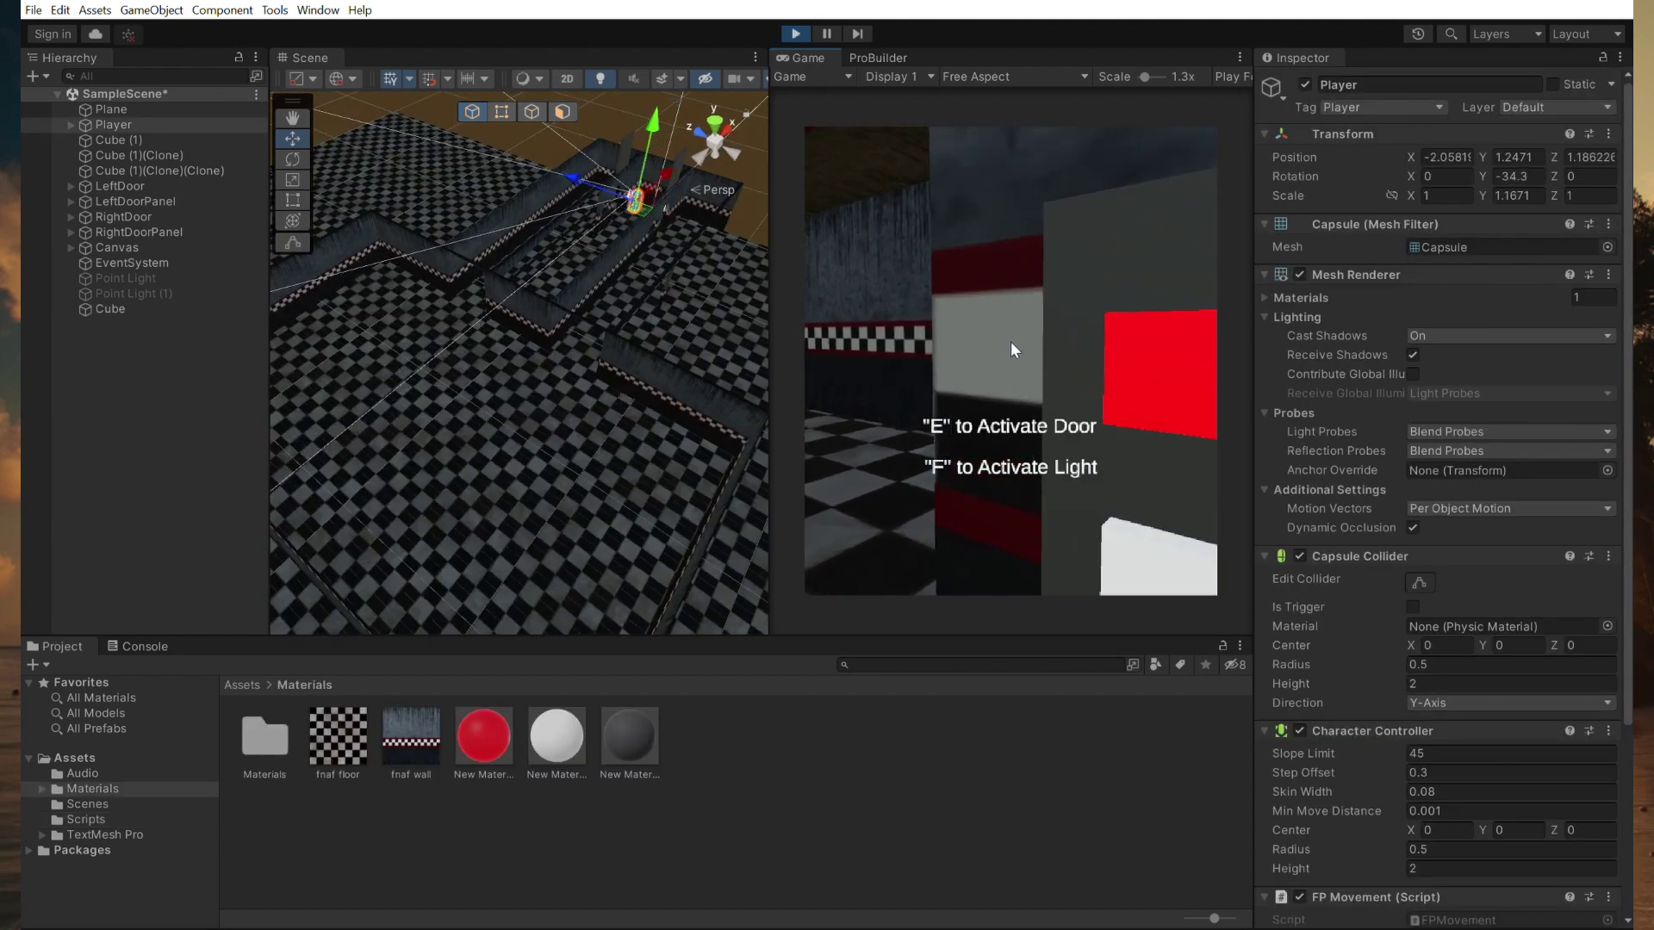
key(f)
key(d)
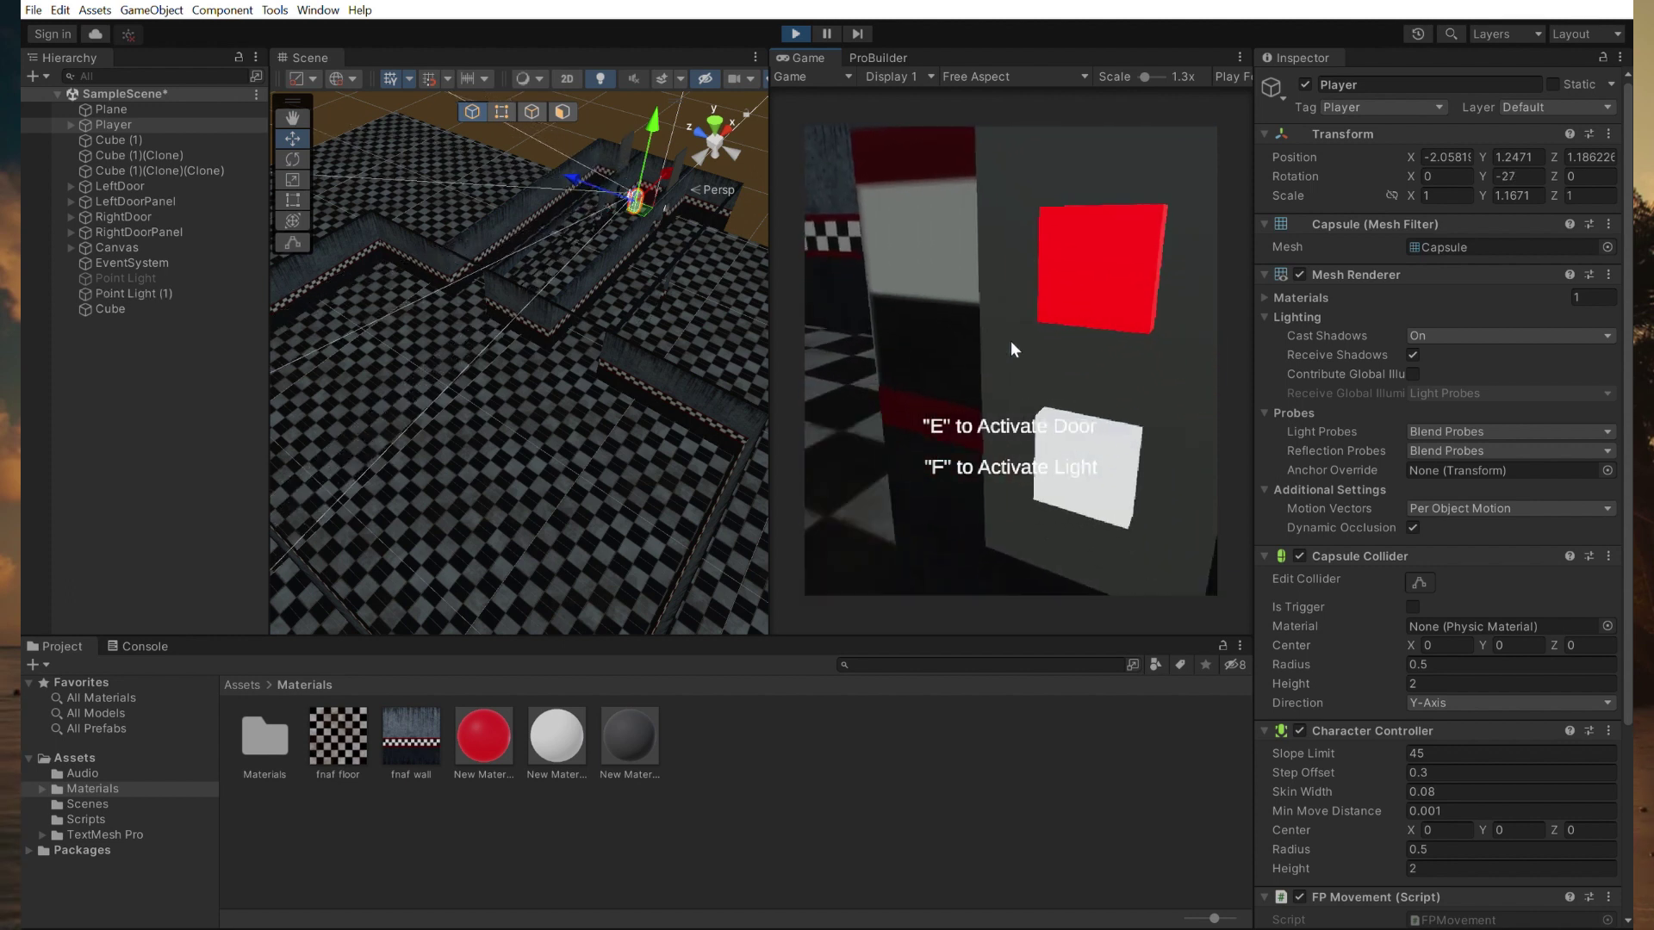
key(f)
key(w)
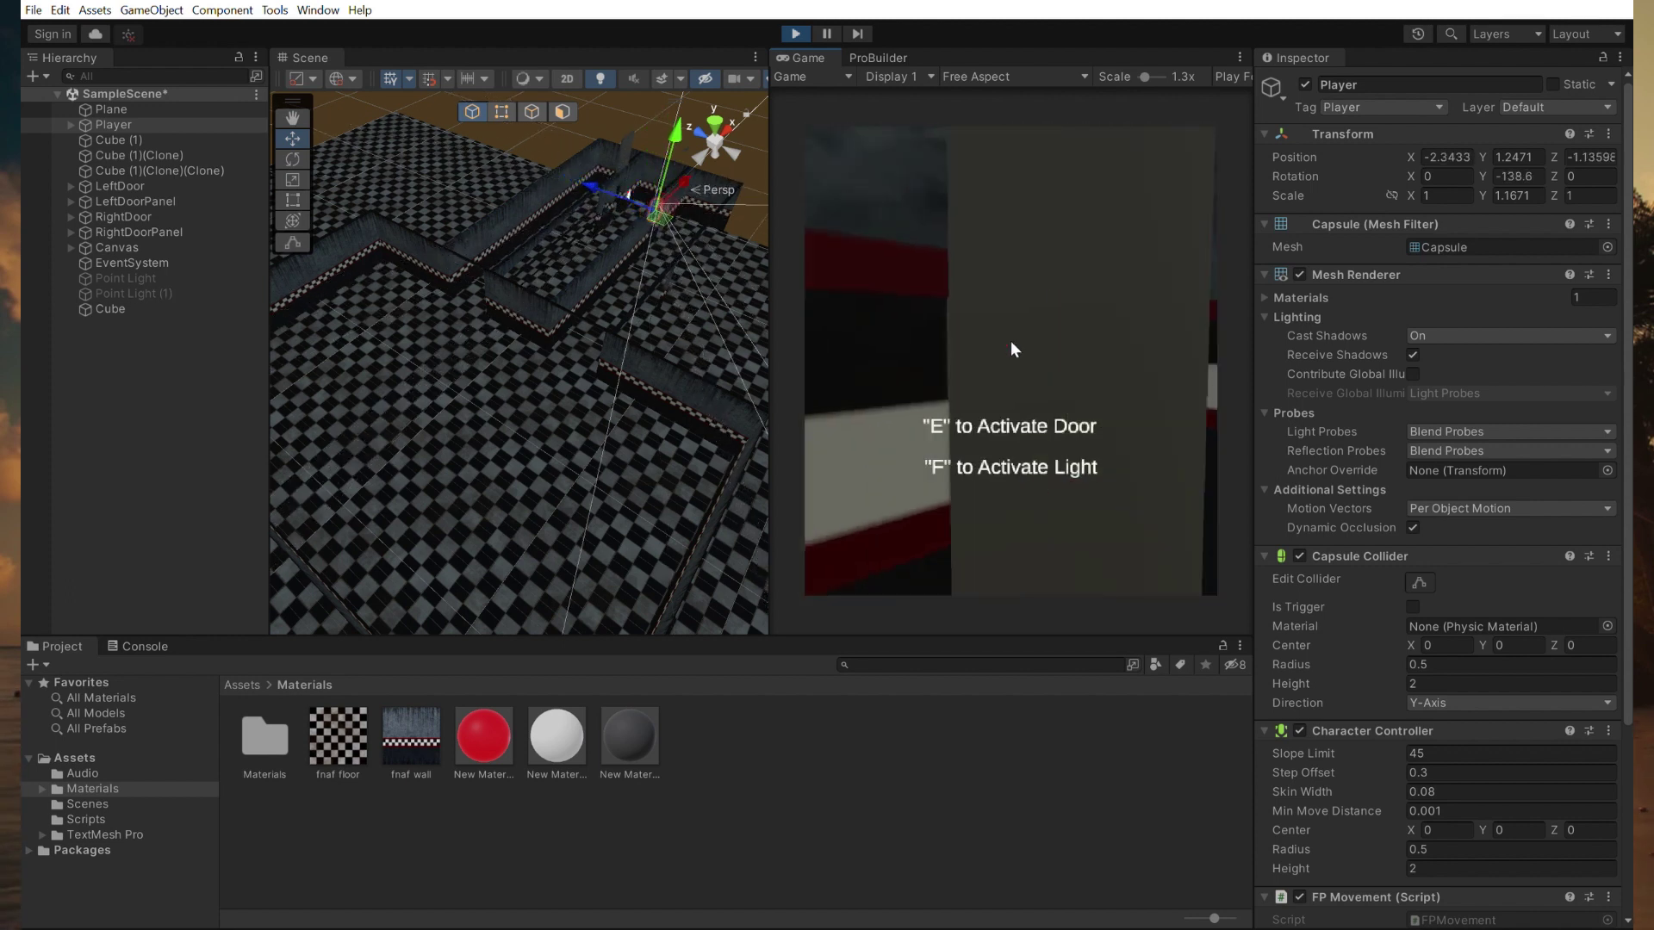
Test the opposite panel in the textured office by toggling its door repeatedly and its light on and off.
key(e)
key(e)
key(e)
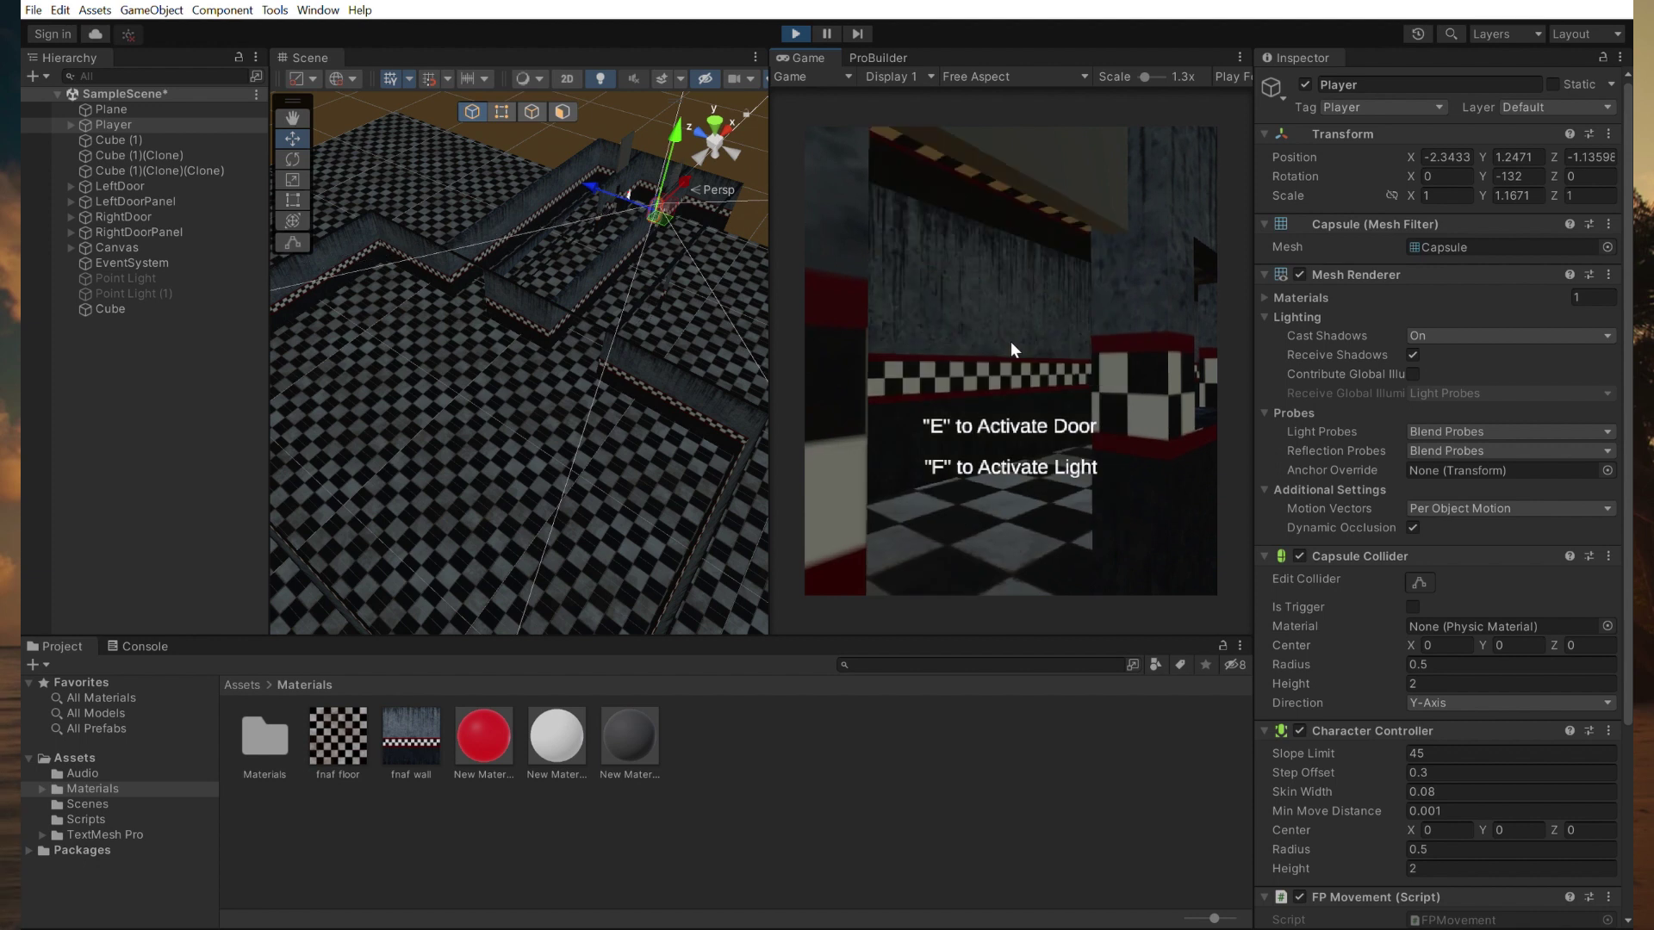
key(f)
key(f)
Walk out of the office and down the checkered hallway into the large open room, looking around it.
key(w)
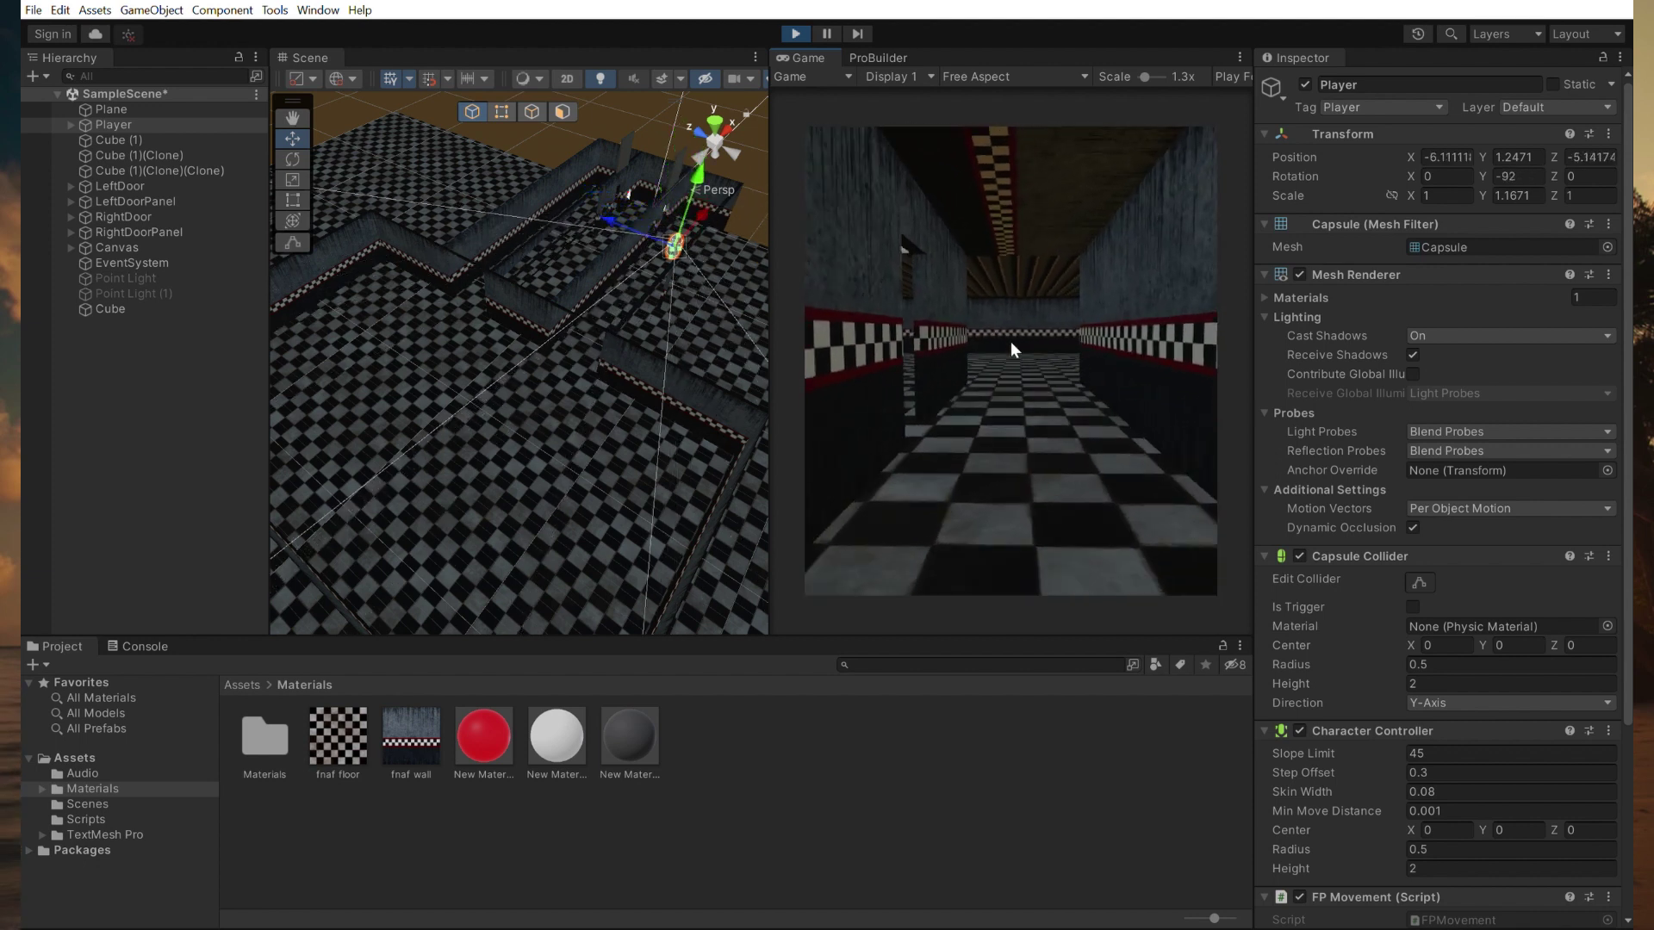
key(w)
key(a)
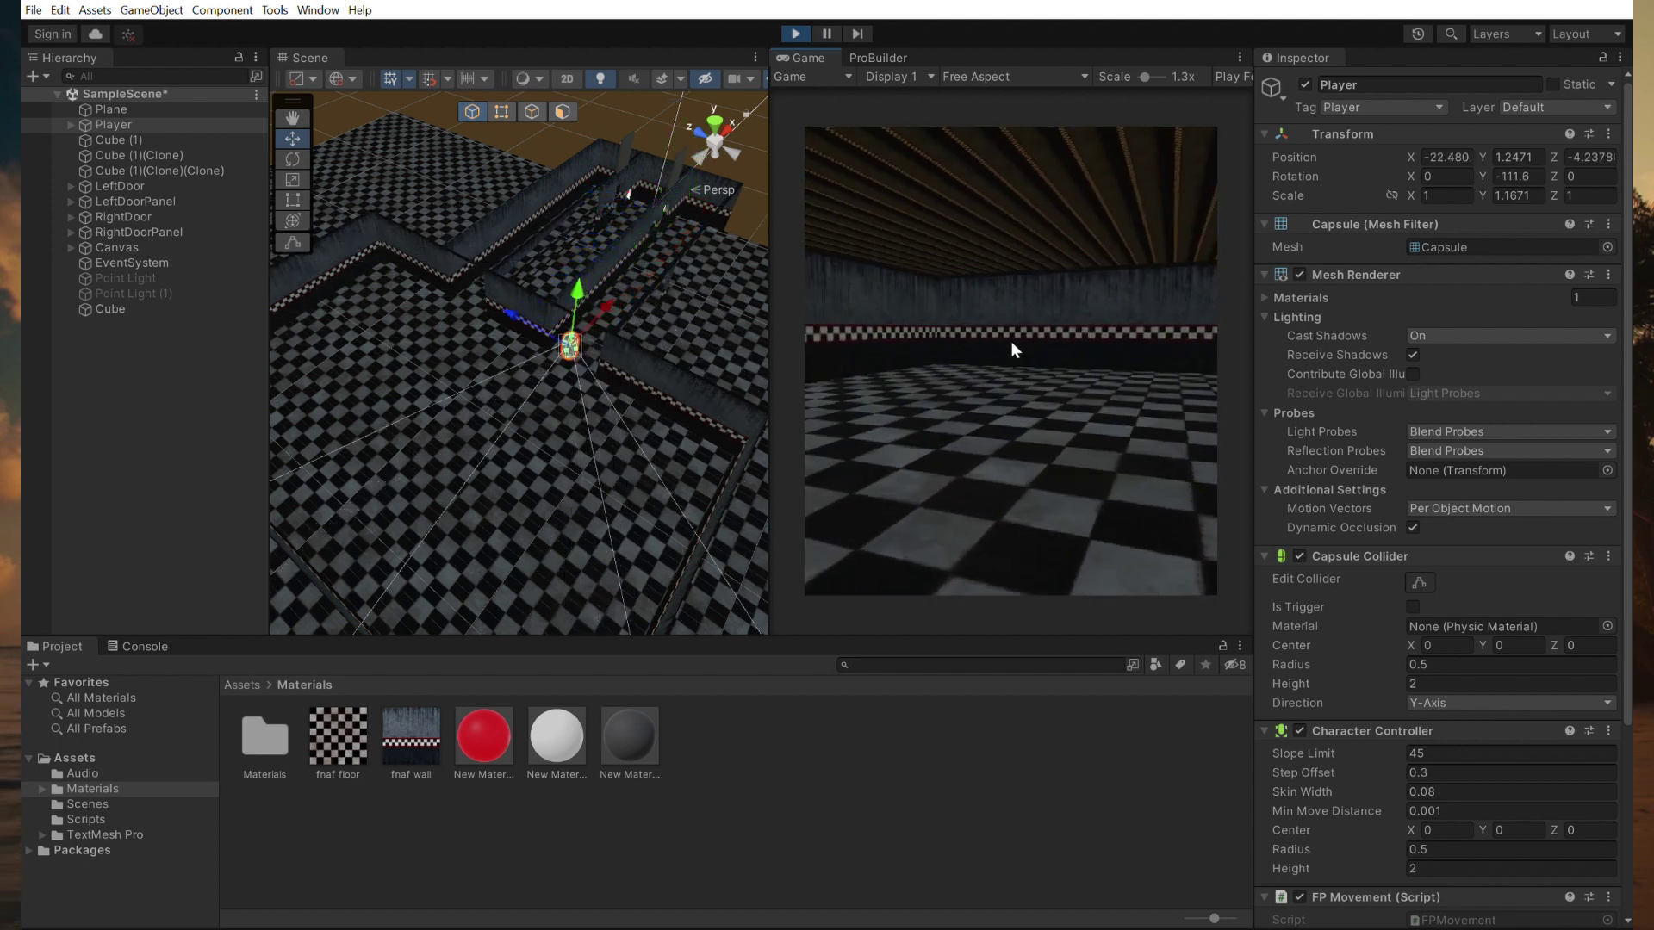
key(w)
key(a)
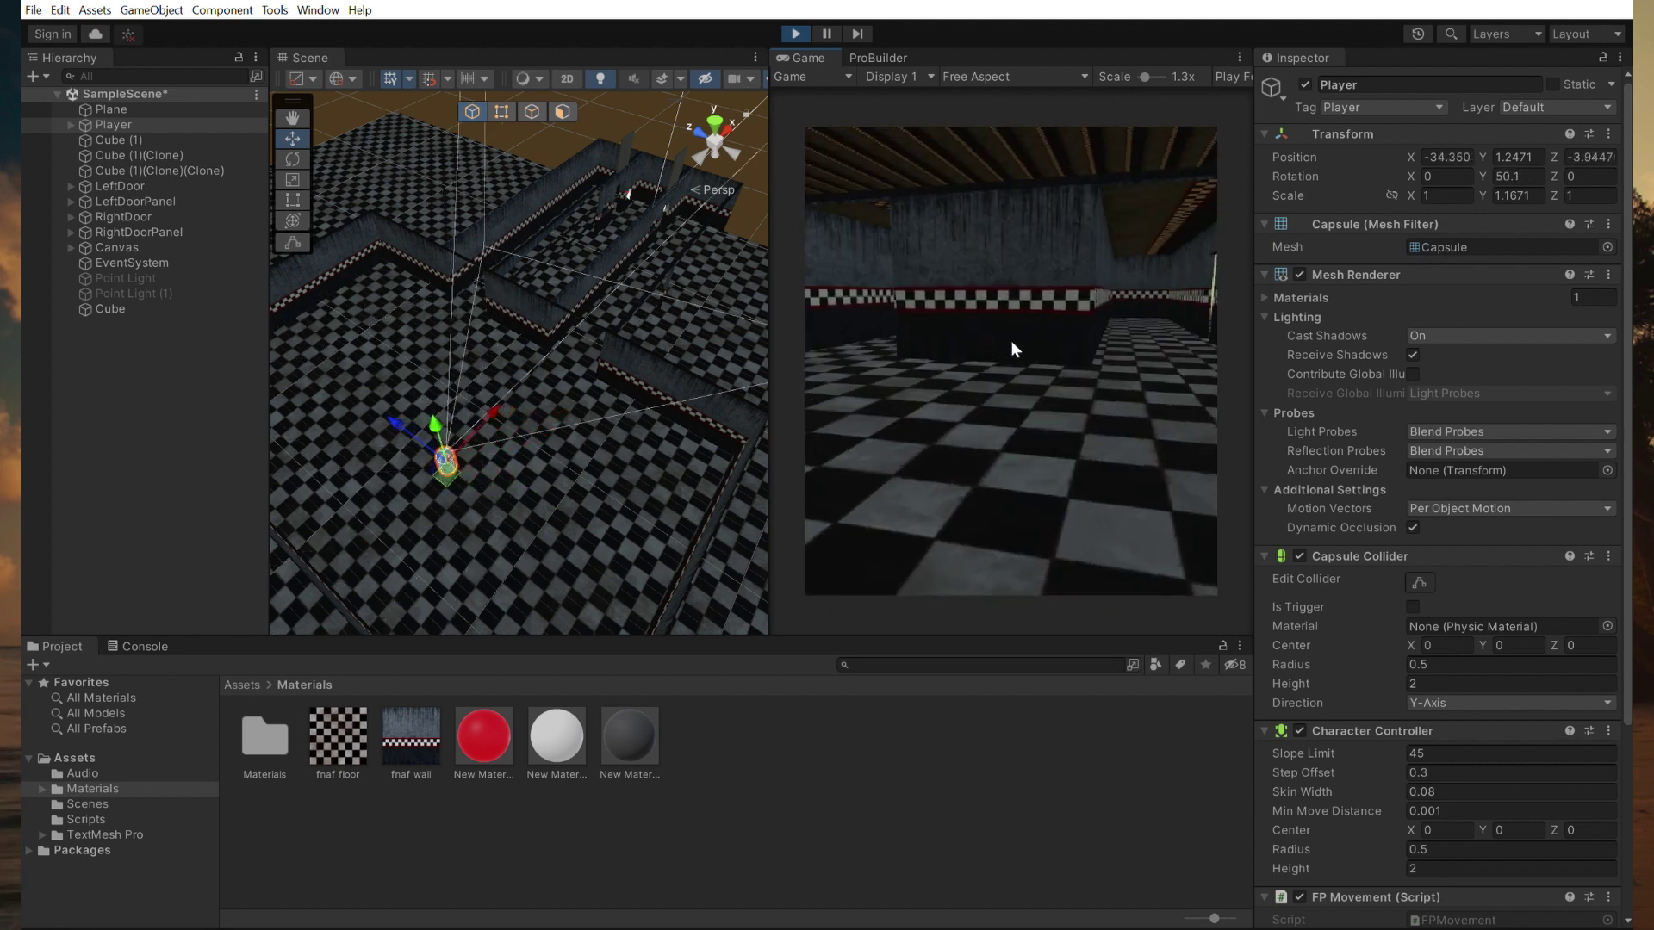
key(a)
key(d)
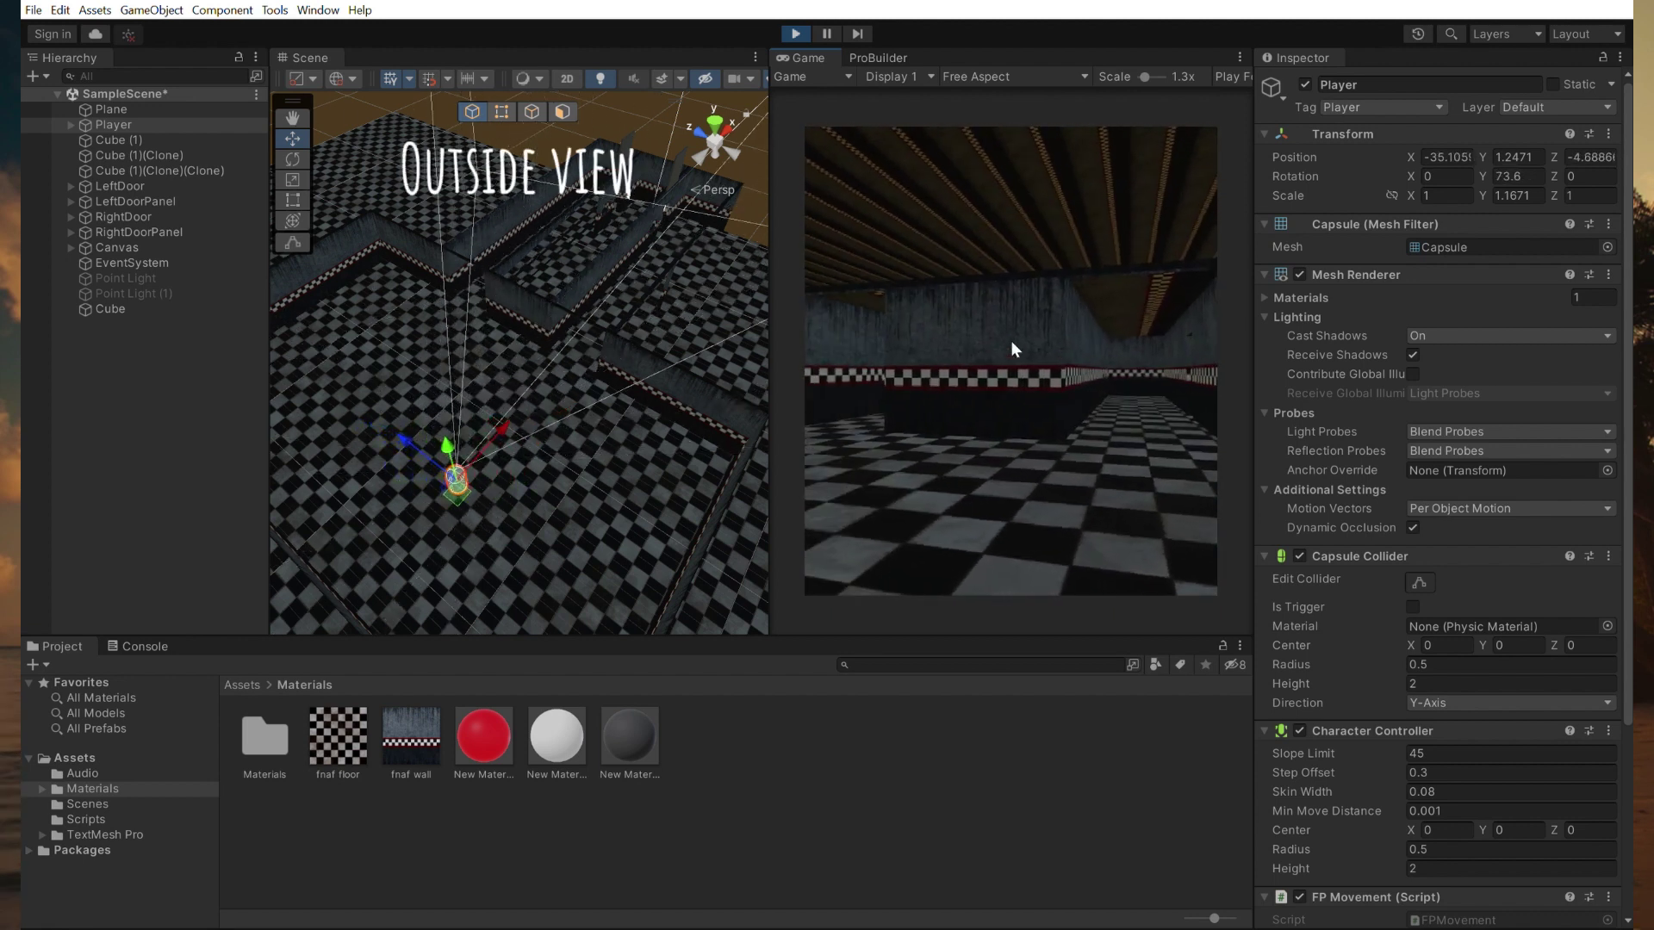
Walk back across the large room and through the hallway toward the office.
key(w)
key(d)
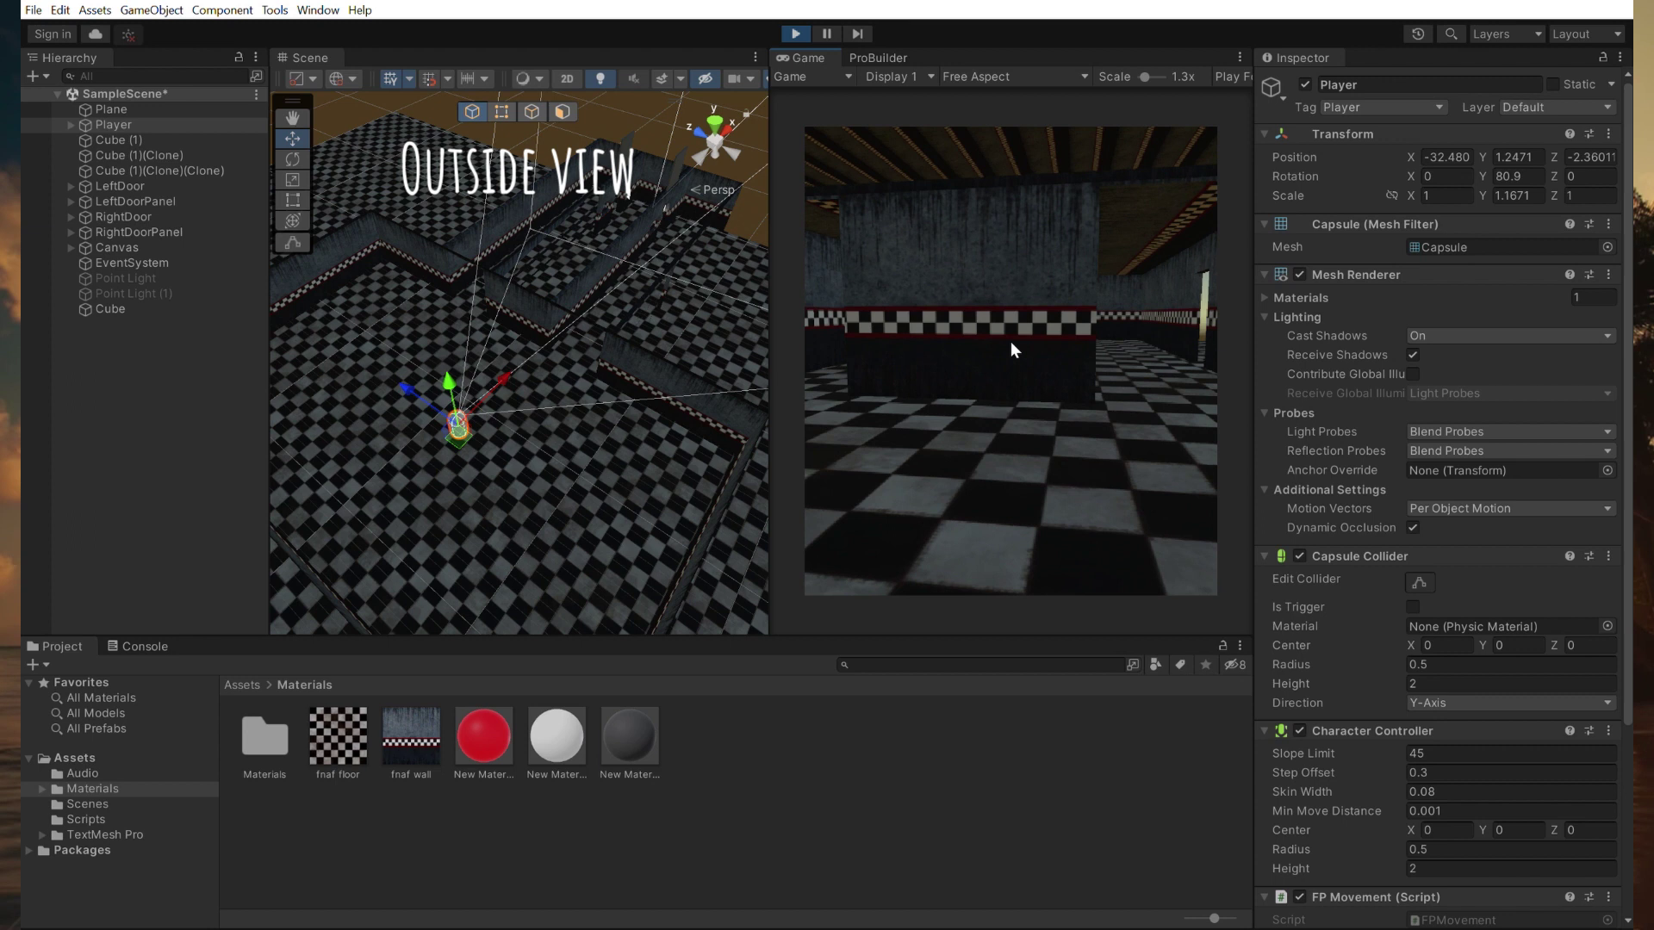
key(w)
key(d)
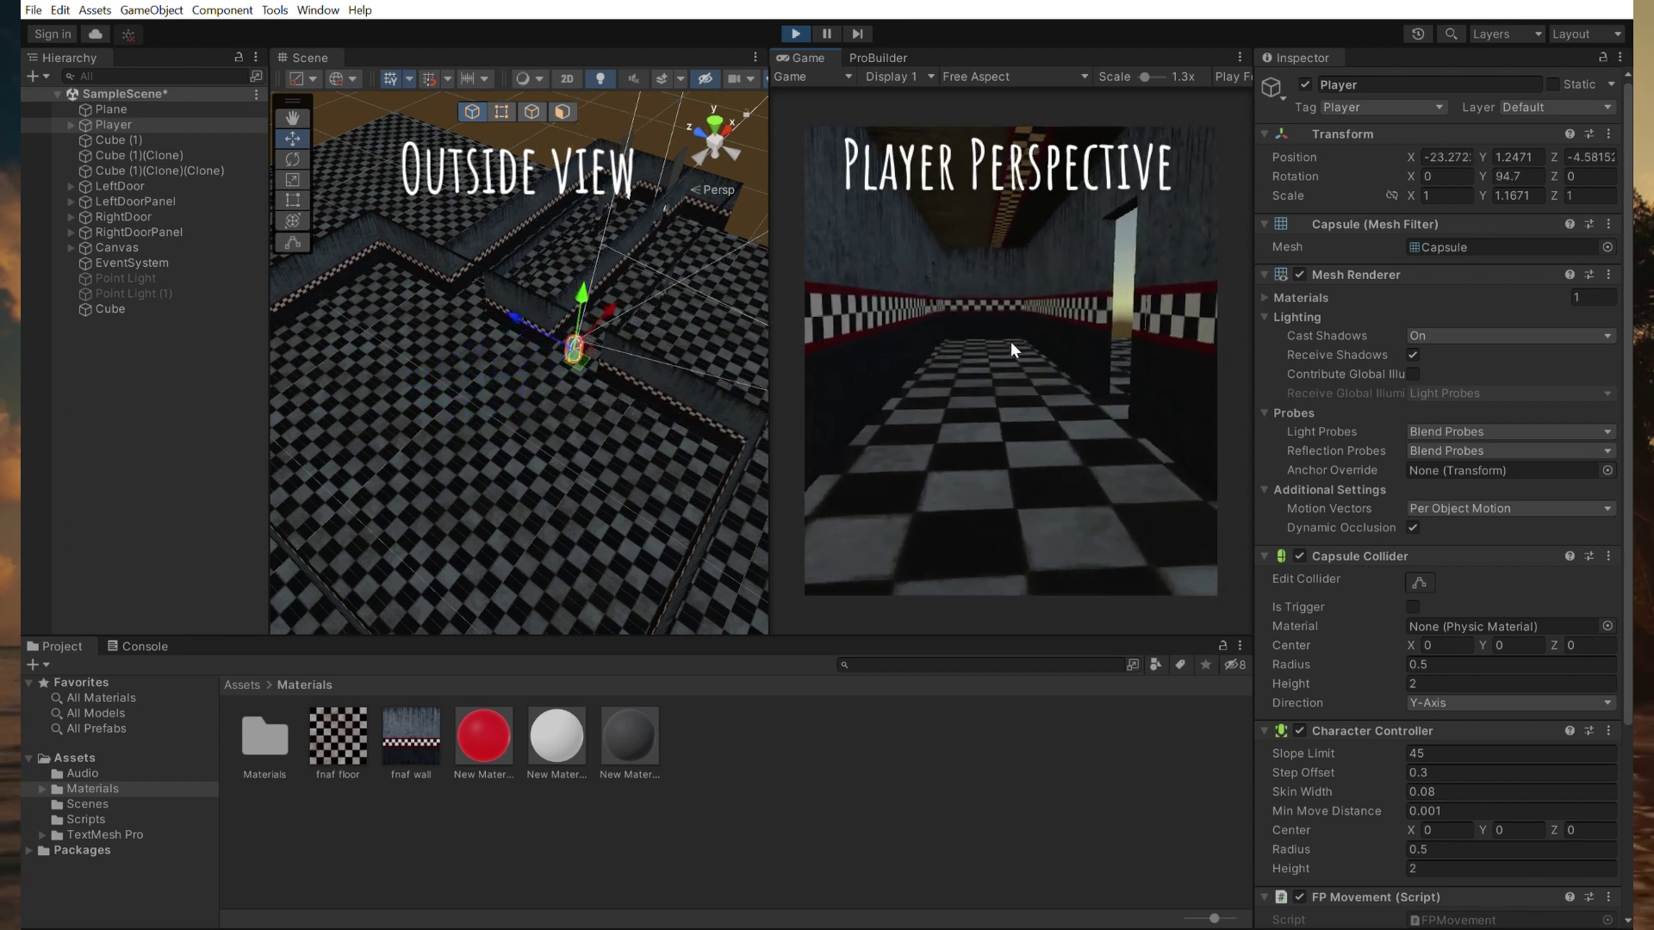
key(w)
key(a)
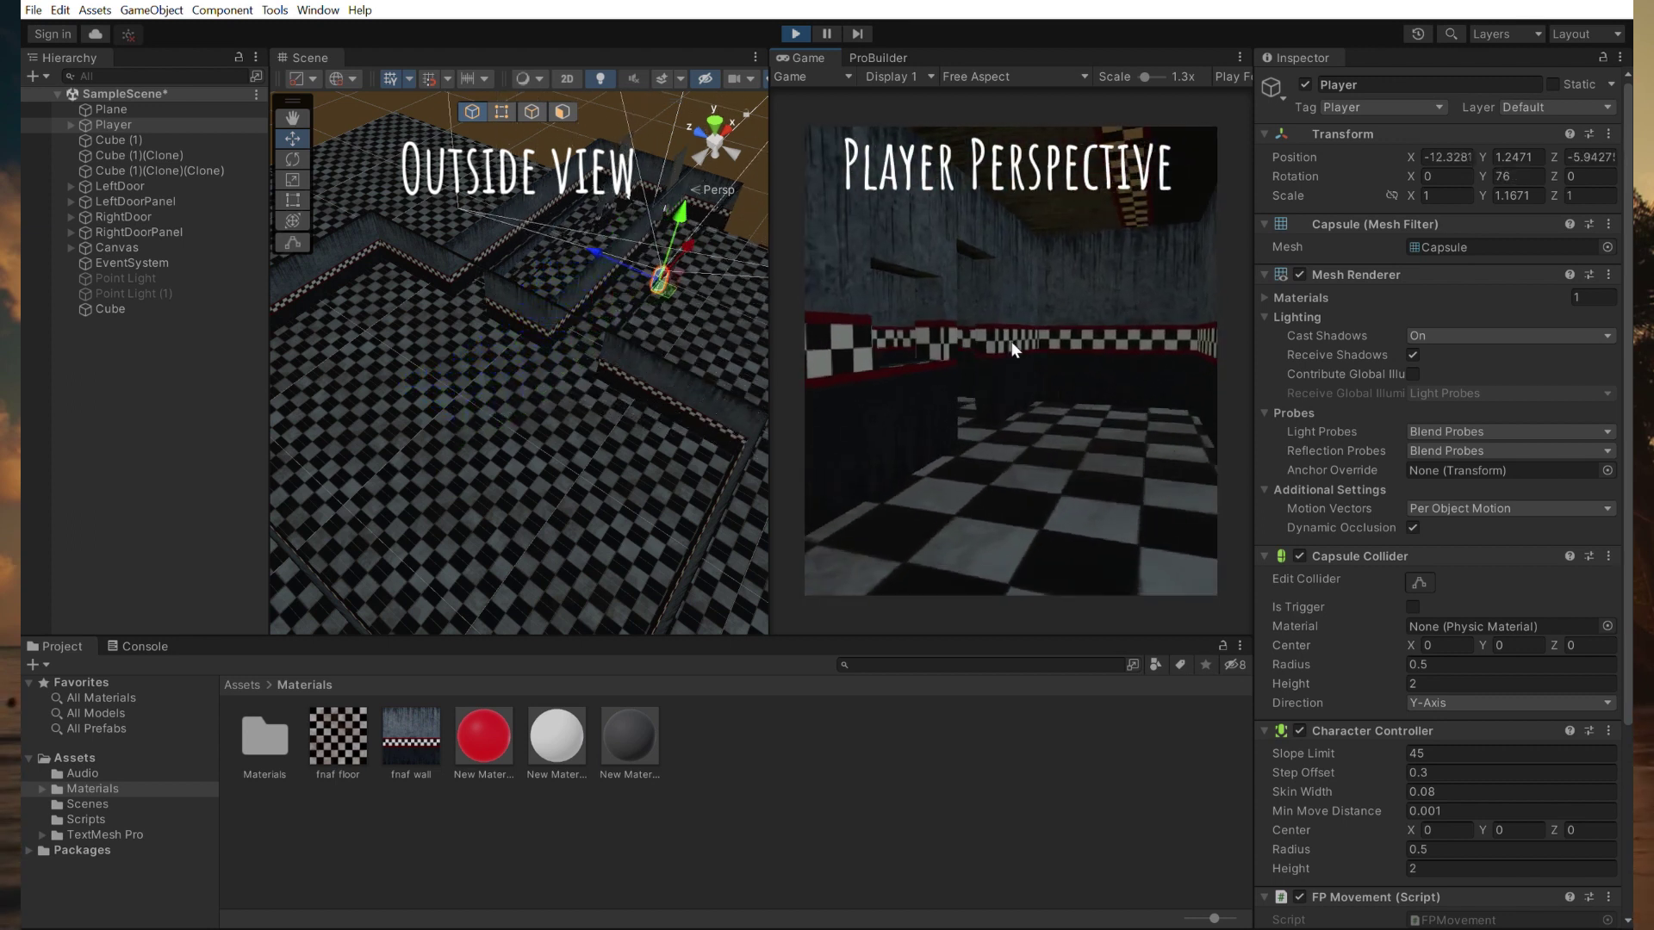
key(w)
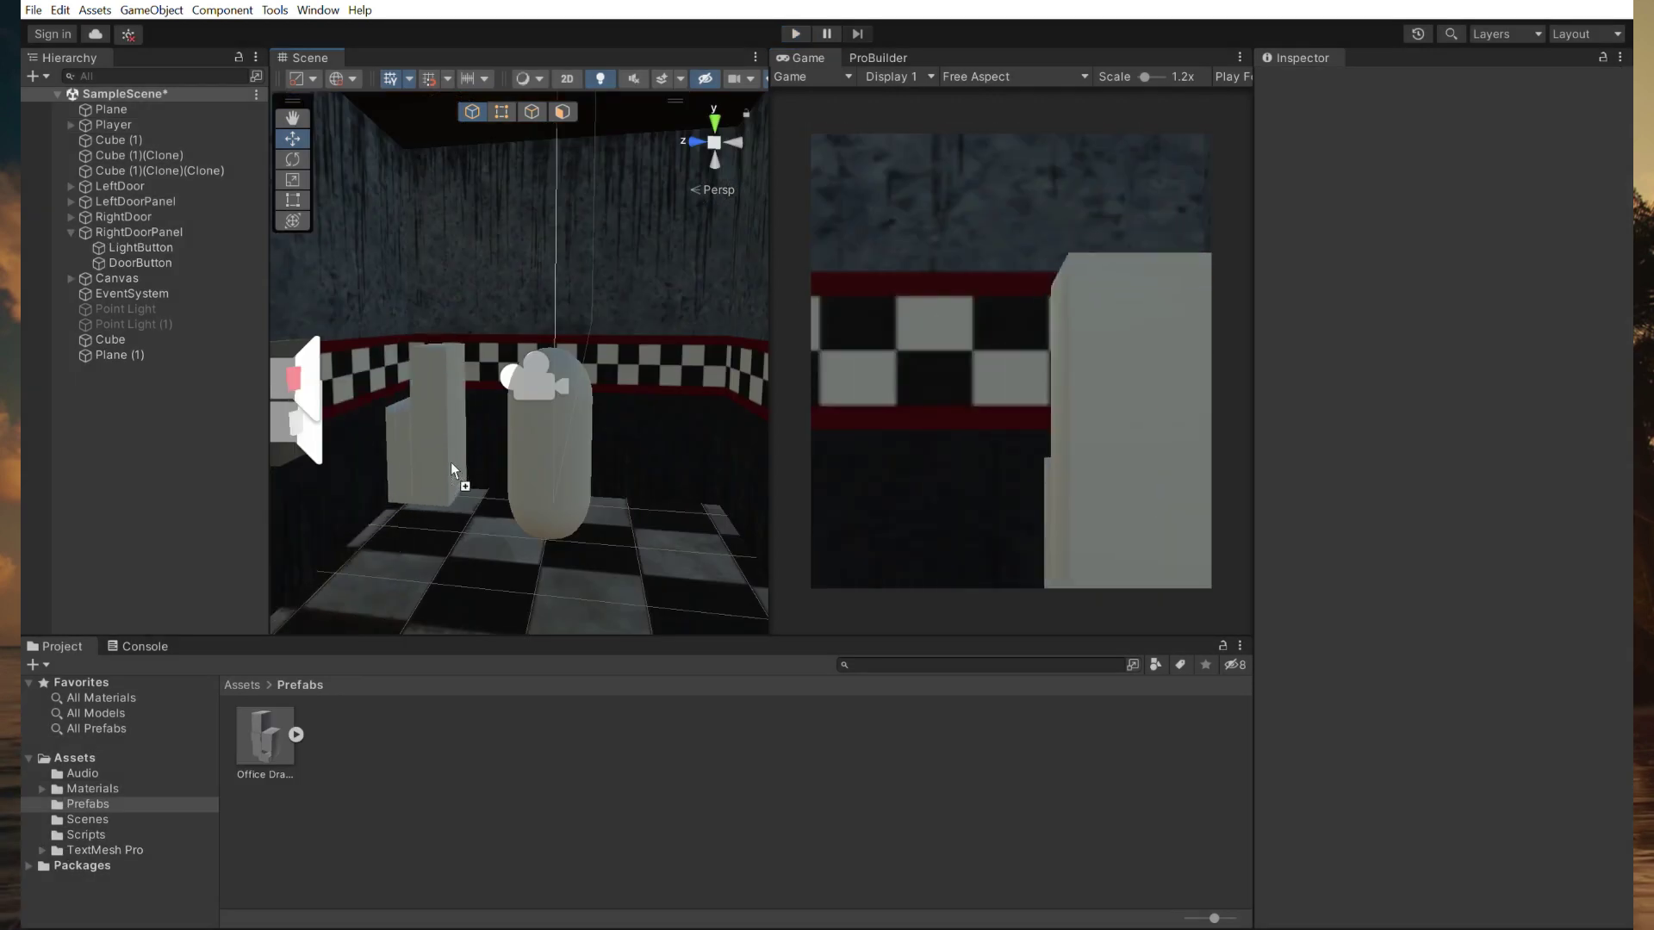
Place the Office Drawer prefab in the office corner and apply the filing cabinet material to its individual parts.
drag(452, 463, 458, 521)
key(e)
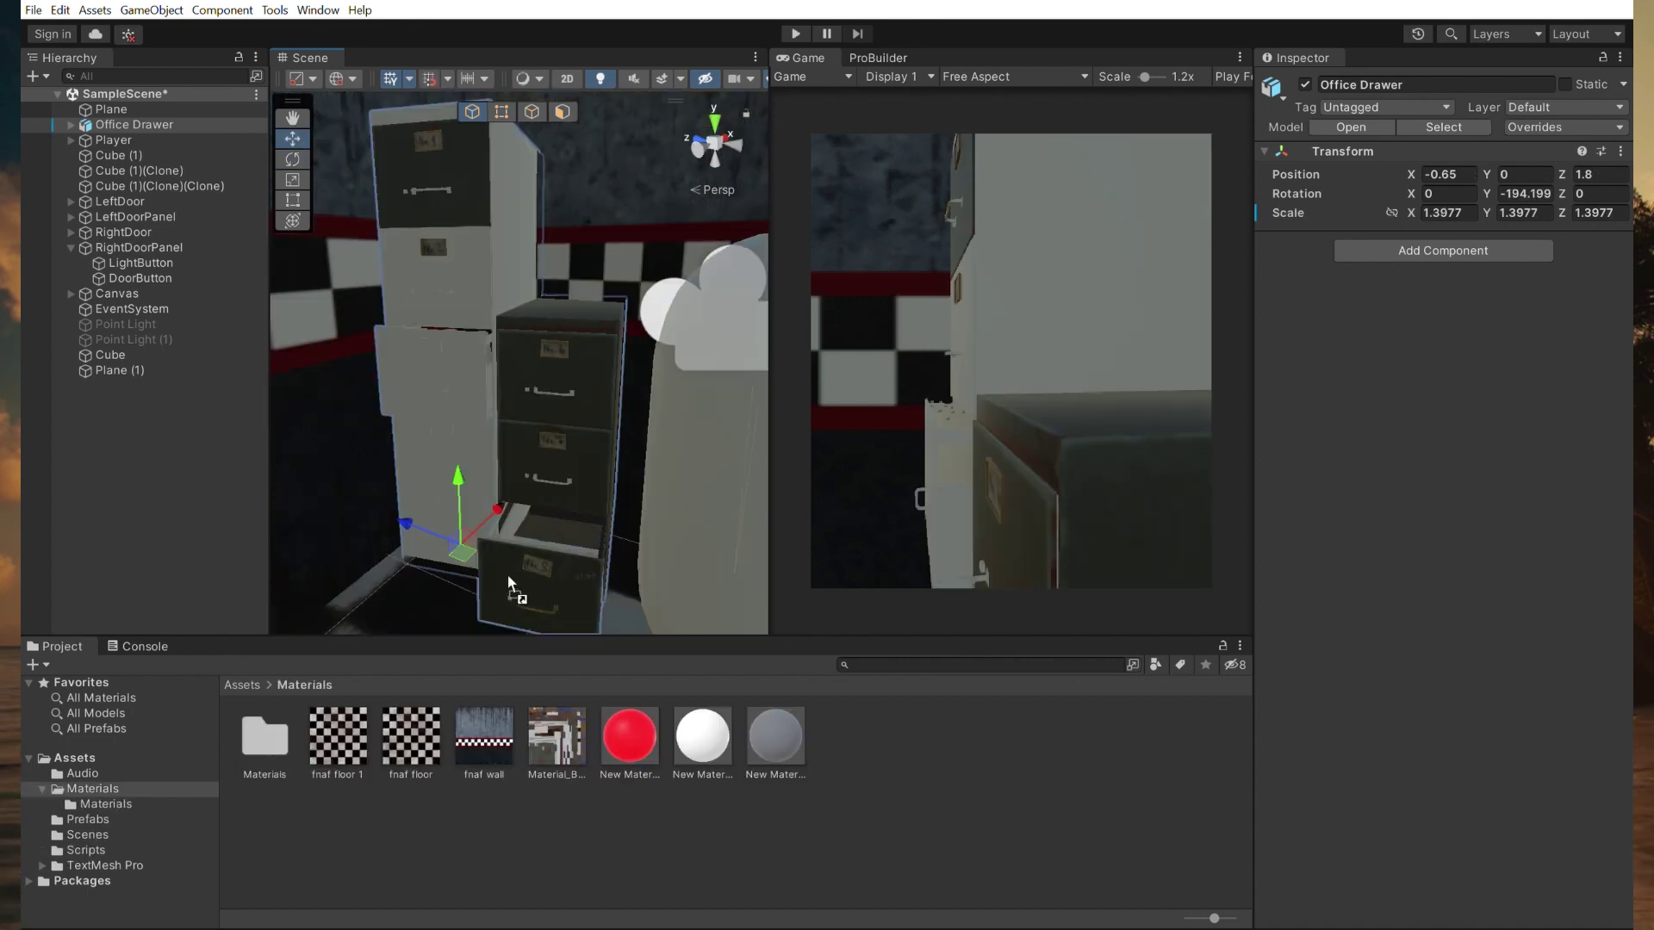
drag(517, 582, 526, 441)
drag(518, 360, 446, 306)
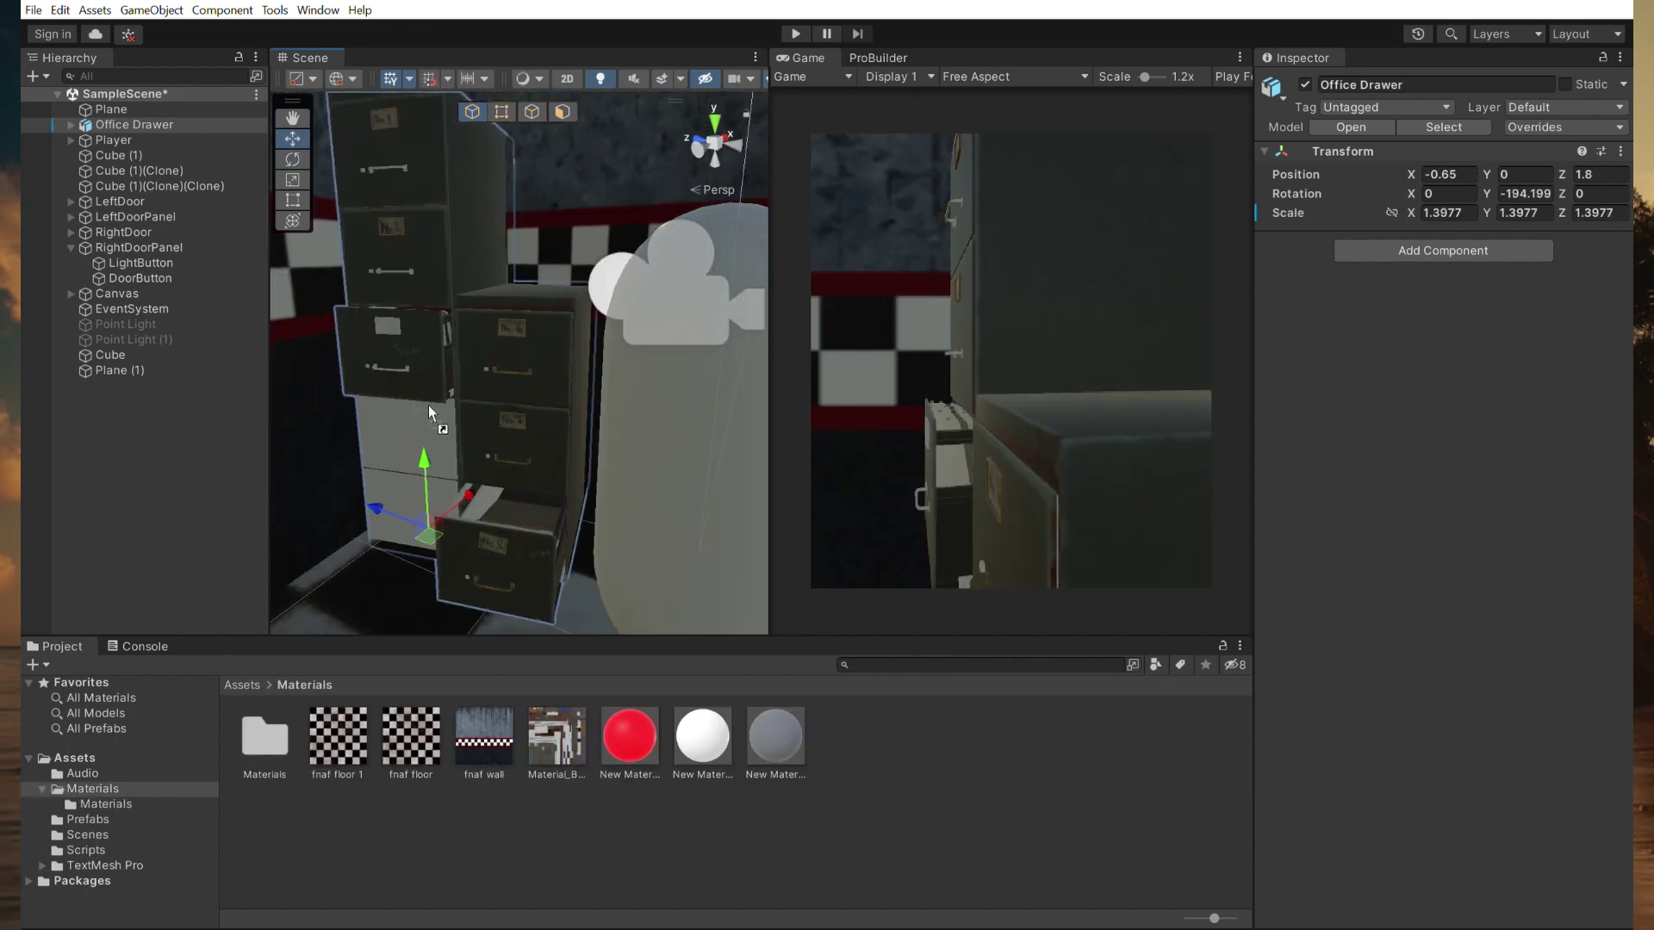
drag(428, 412, 435, 407)
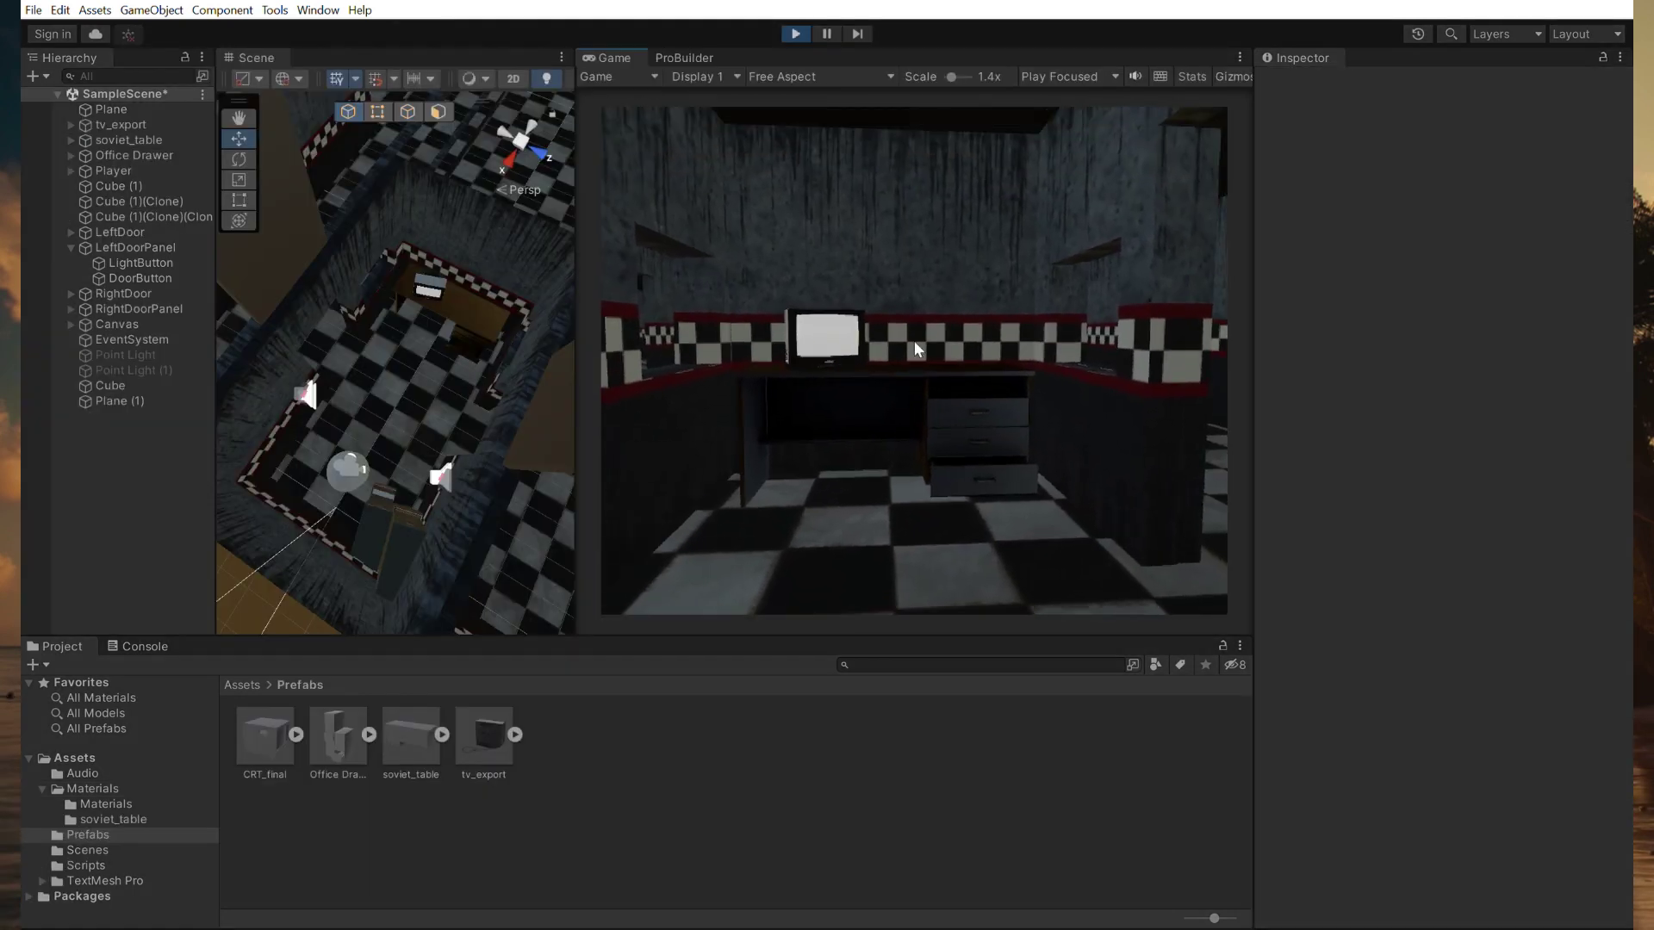
Playtest the furnished office, viewing the desk and filing cabinets and toggling the door beside the cabinets.
key(w)
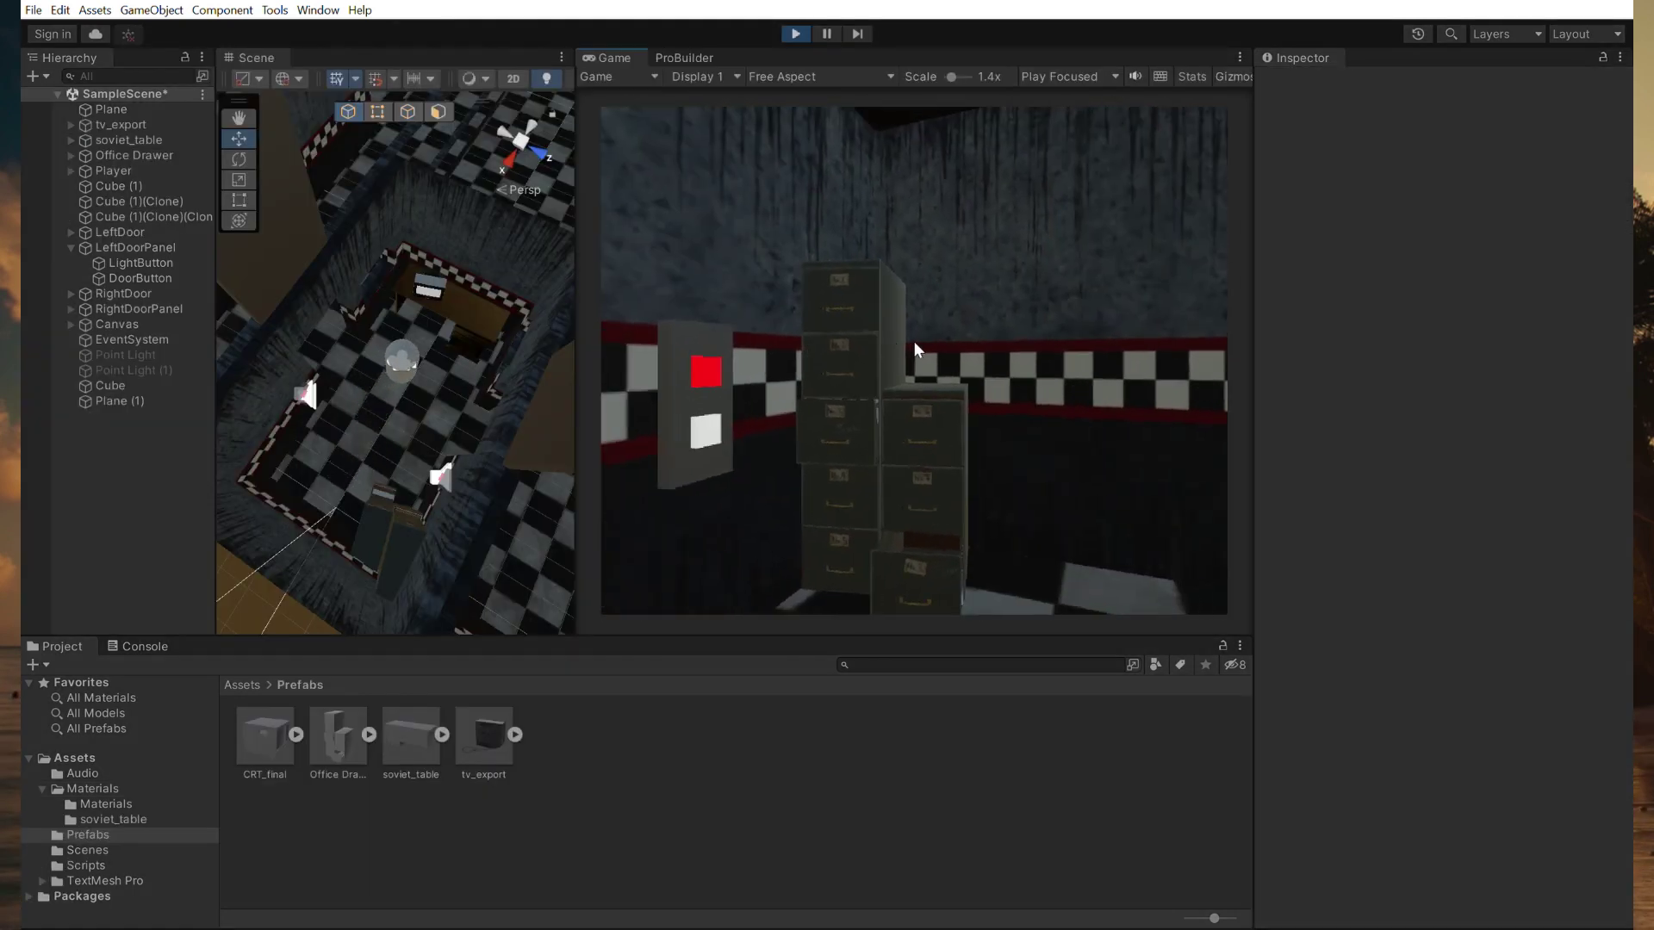
key(w)
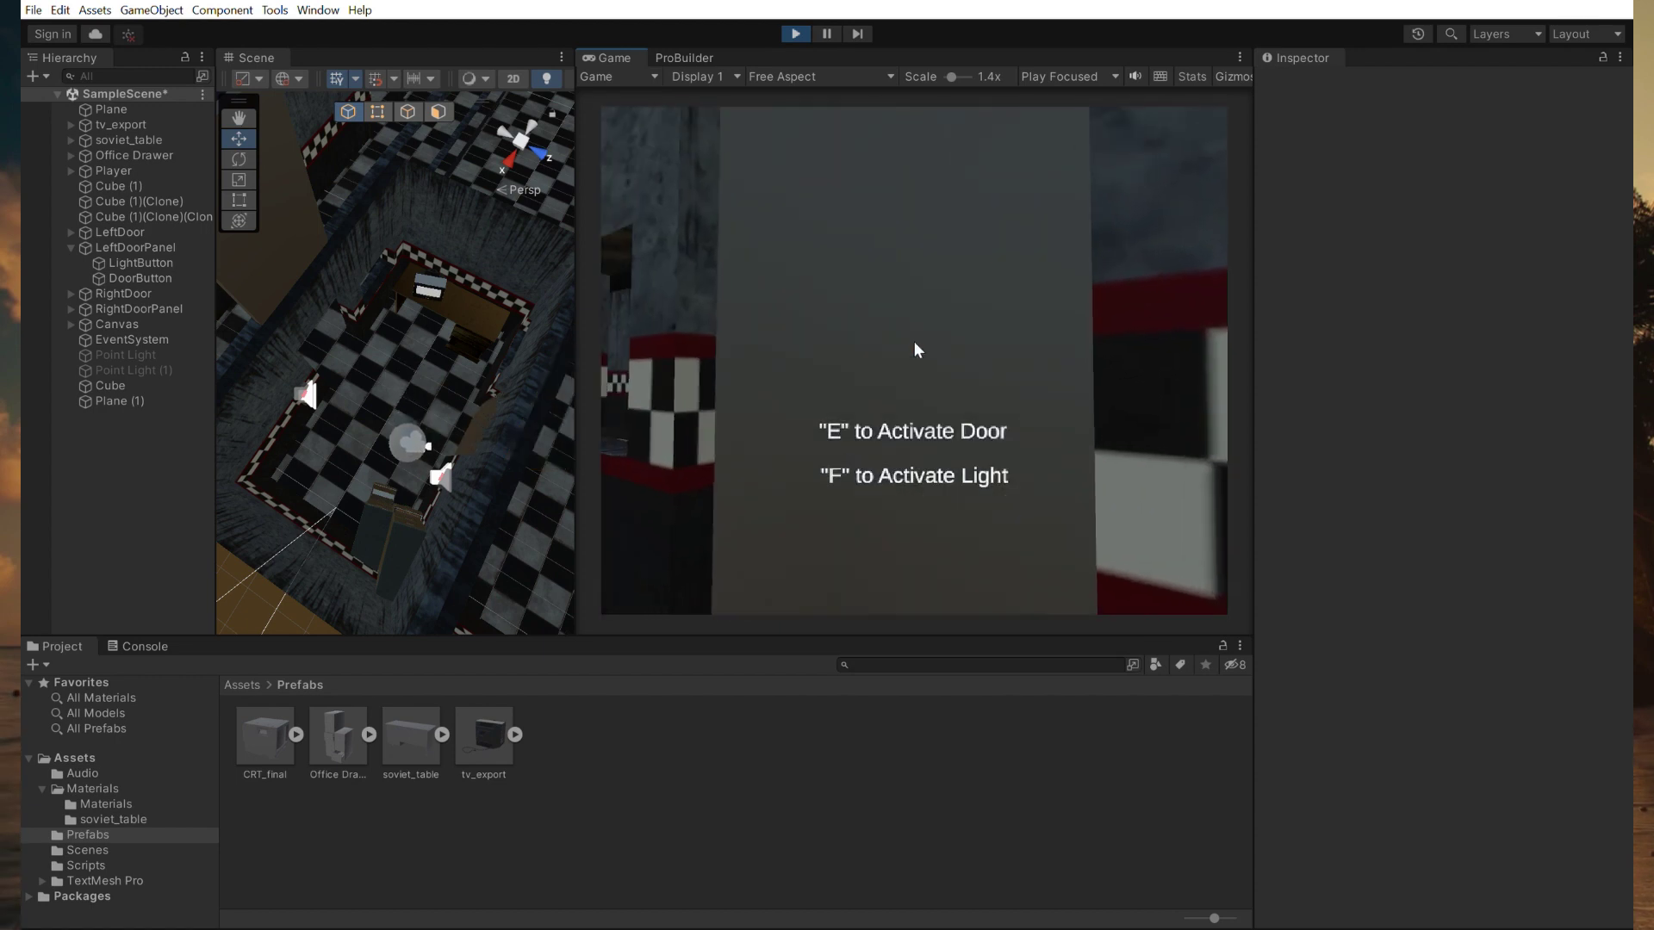
key(e)
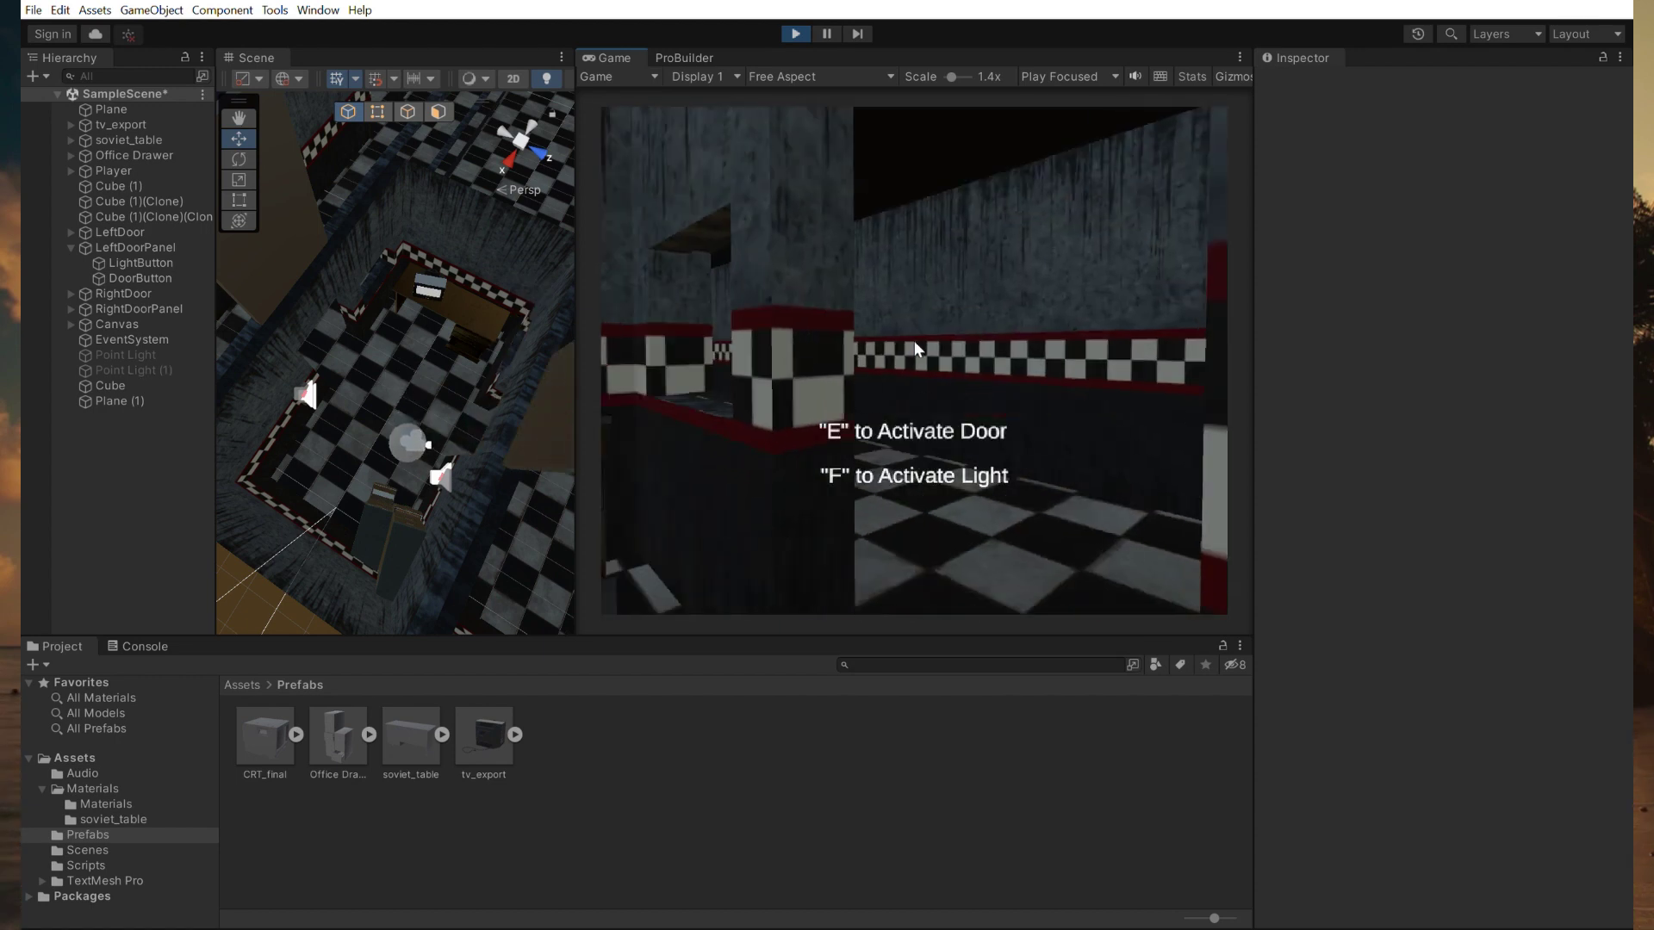
key(w)
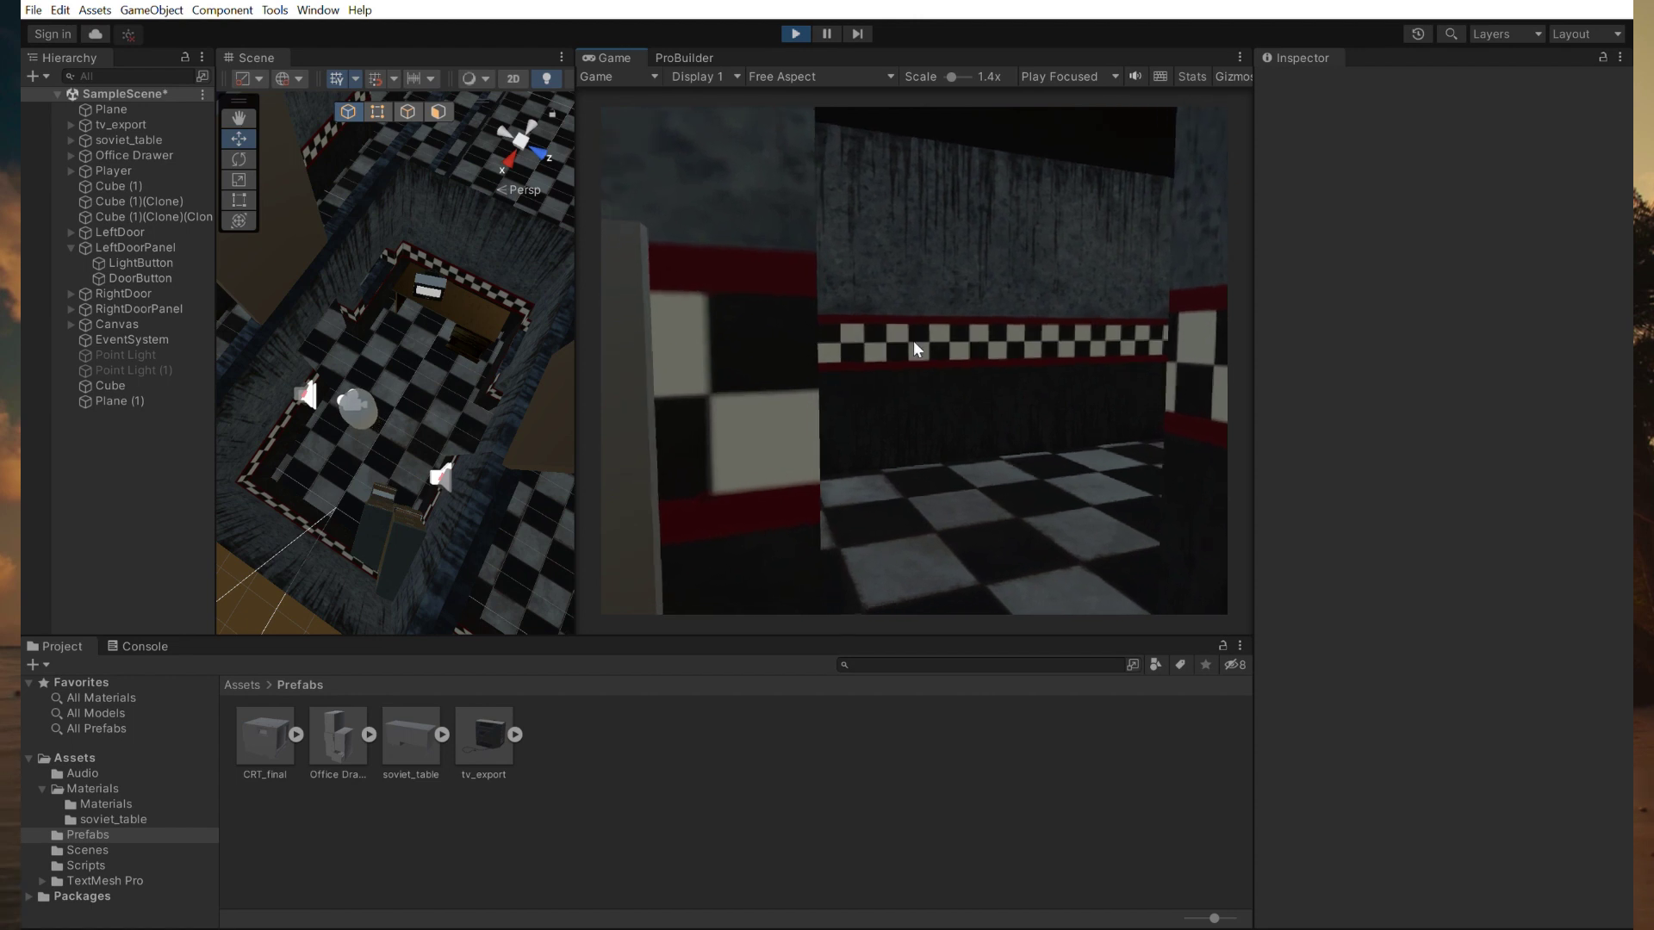
Test the door and light at the opposite panel of the furnished office, then back away toward the desk.
key(w)
key(e)
key(e)
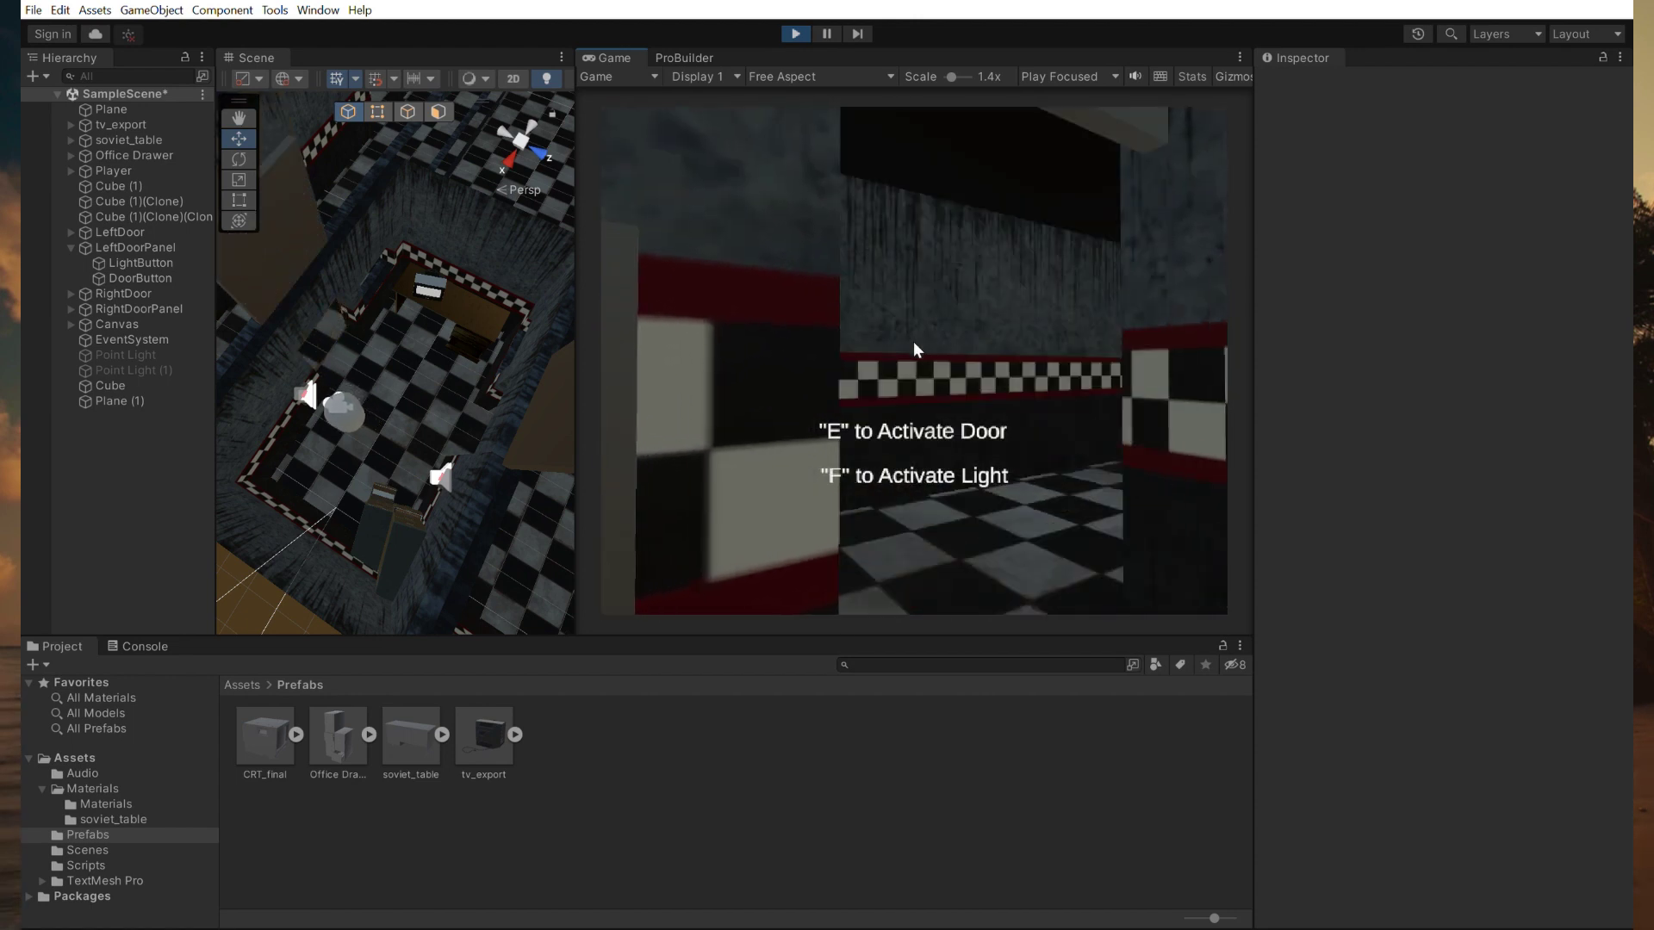
key(f)
key(s)
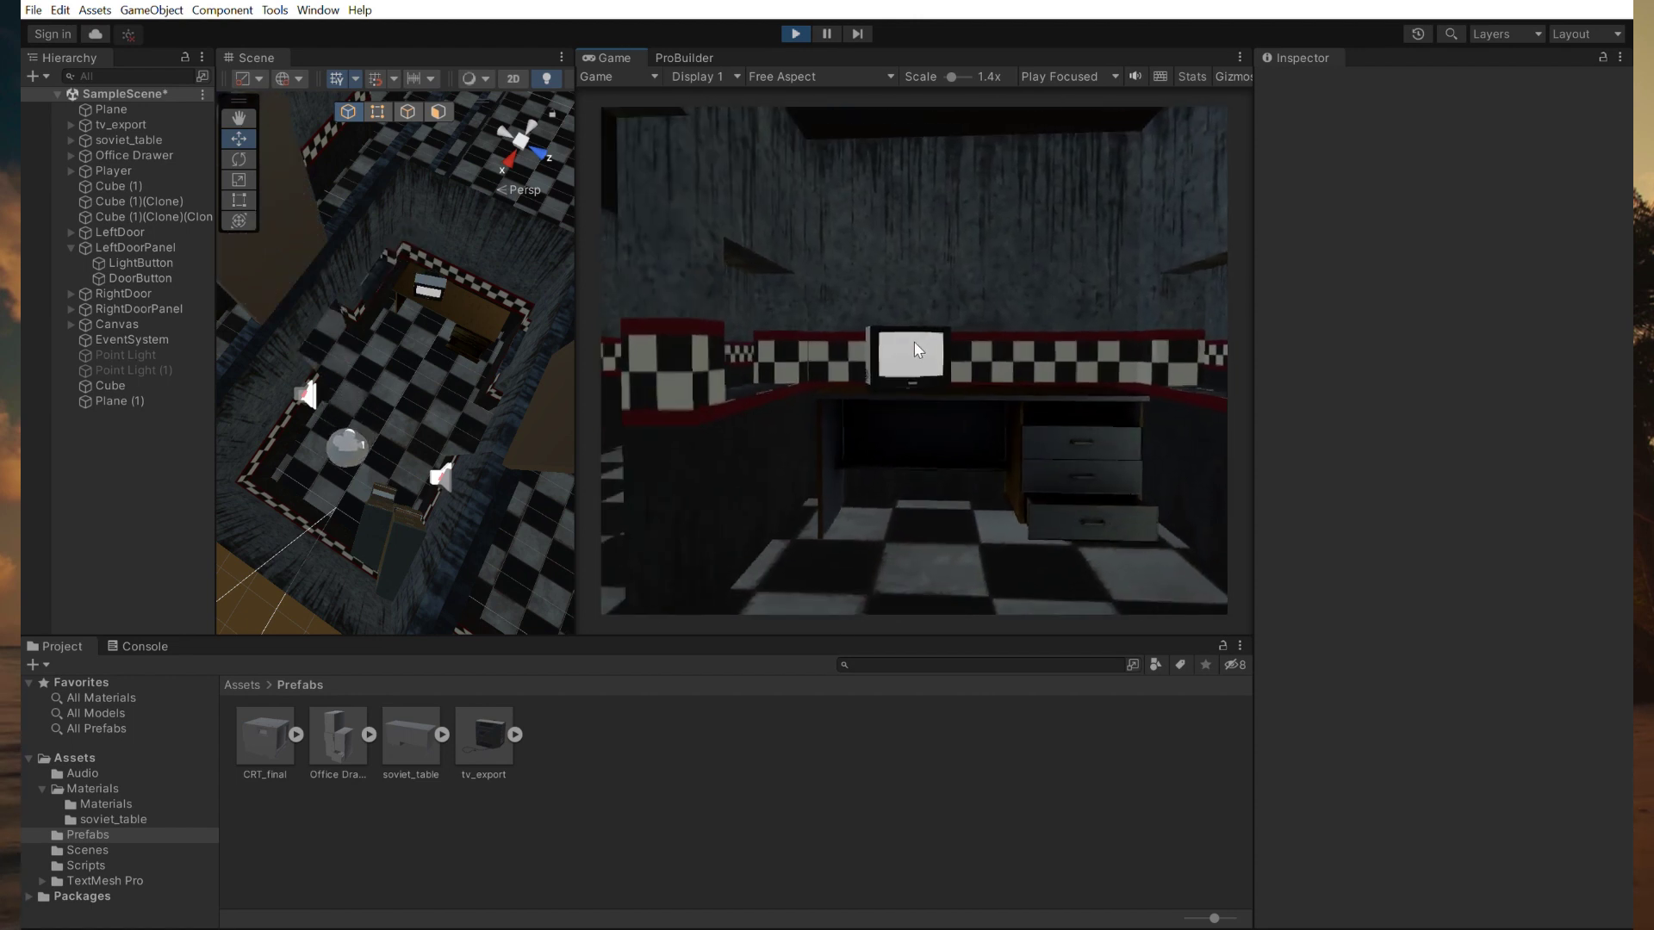
key(d)
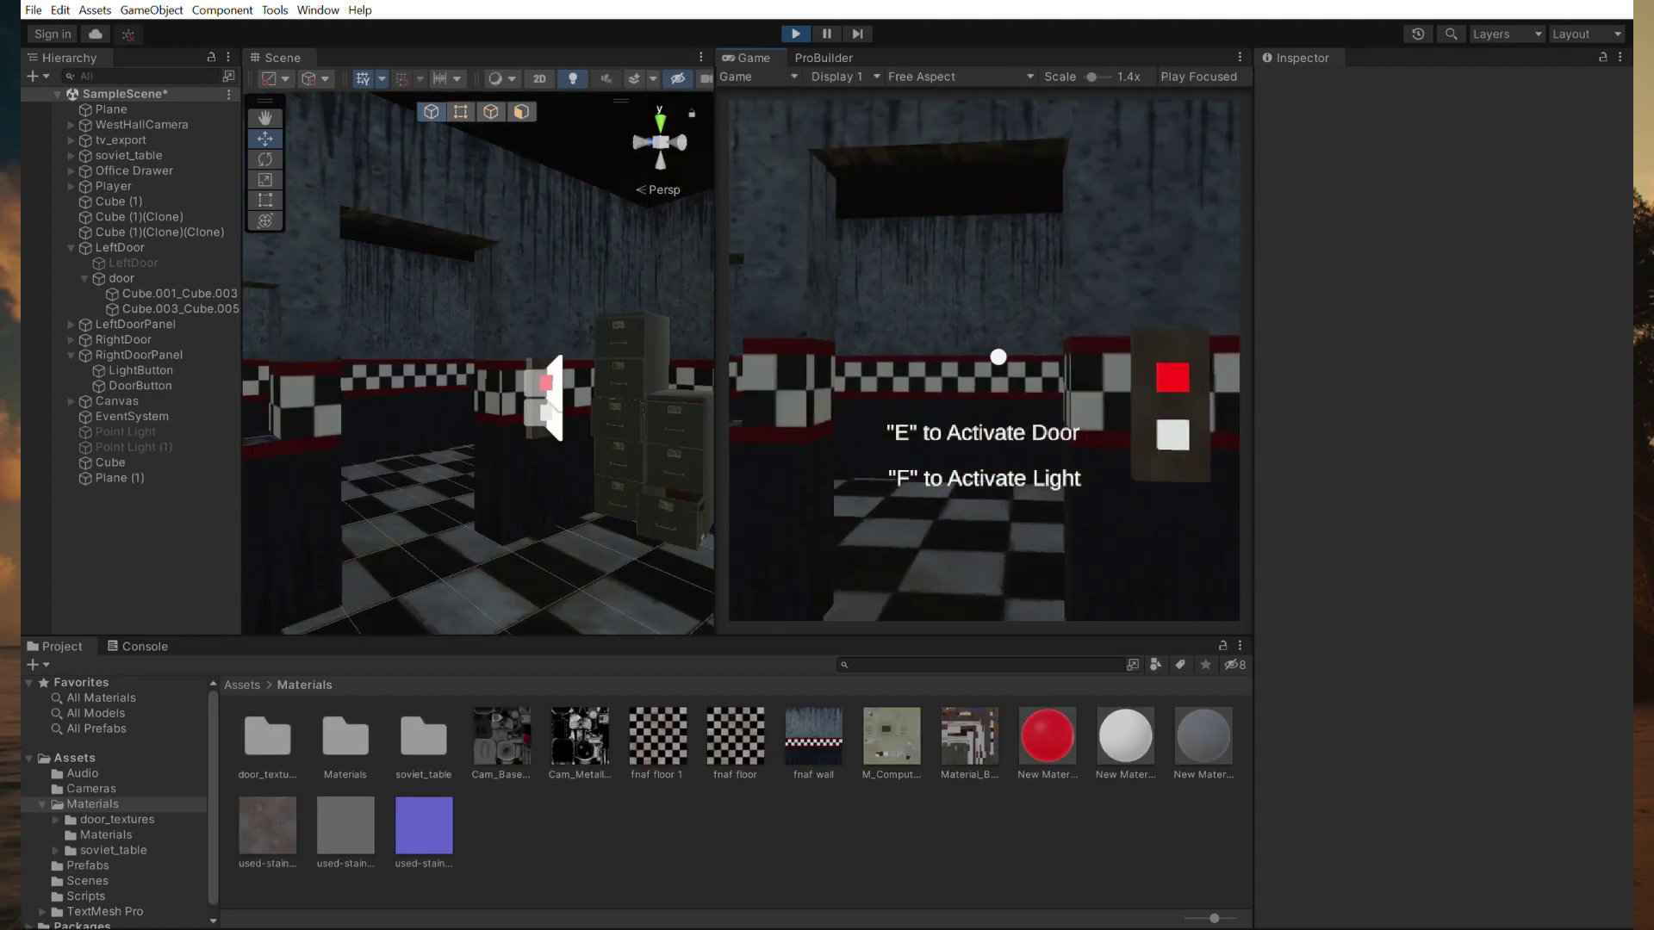
Walk up to the panel beside the filing cabinets in the running game and toggle the new door model repeatedly.
key(w)
key(d)
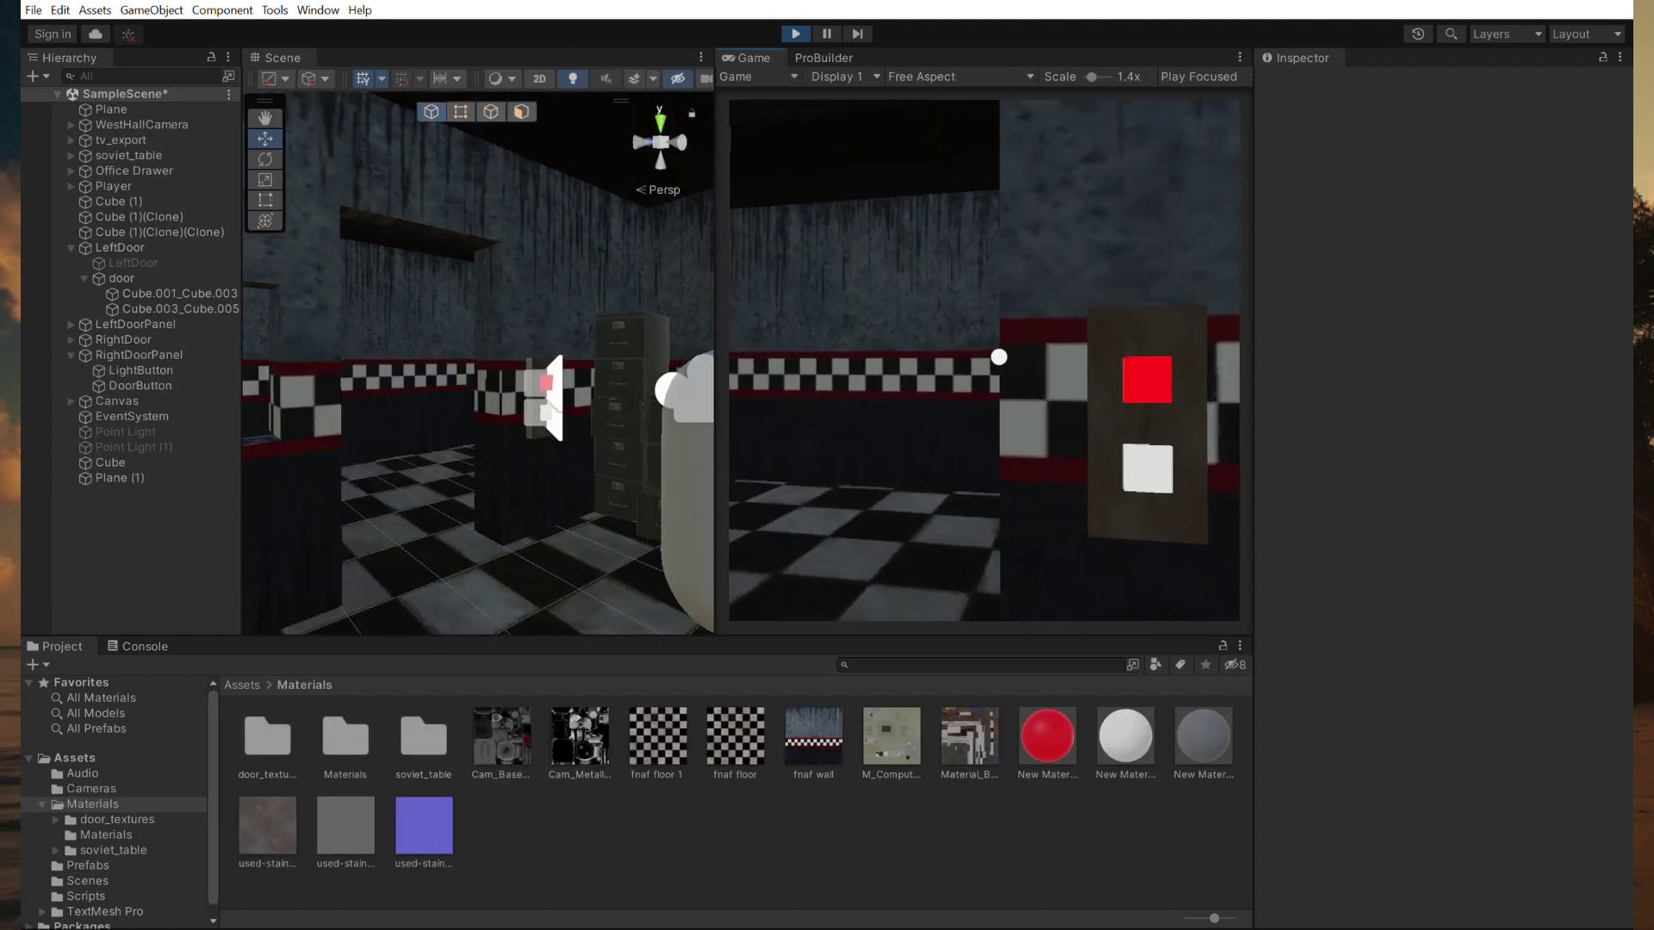
key(w)
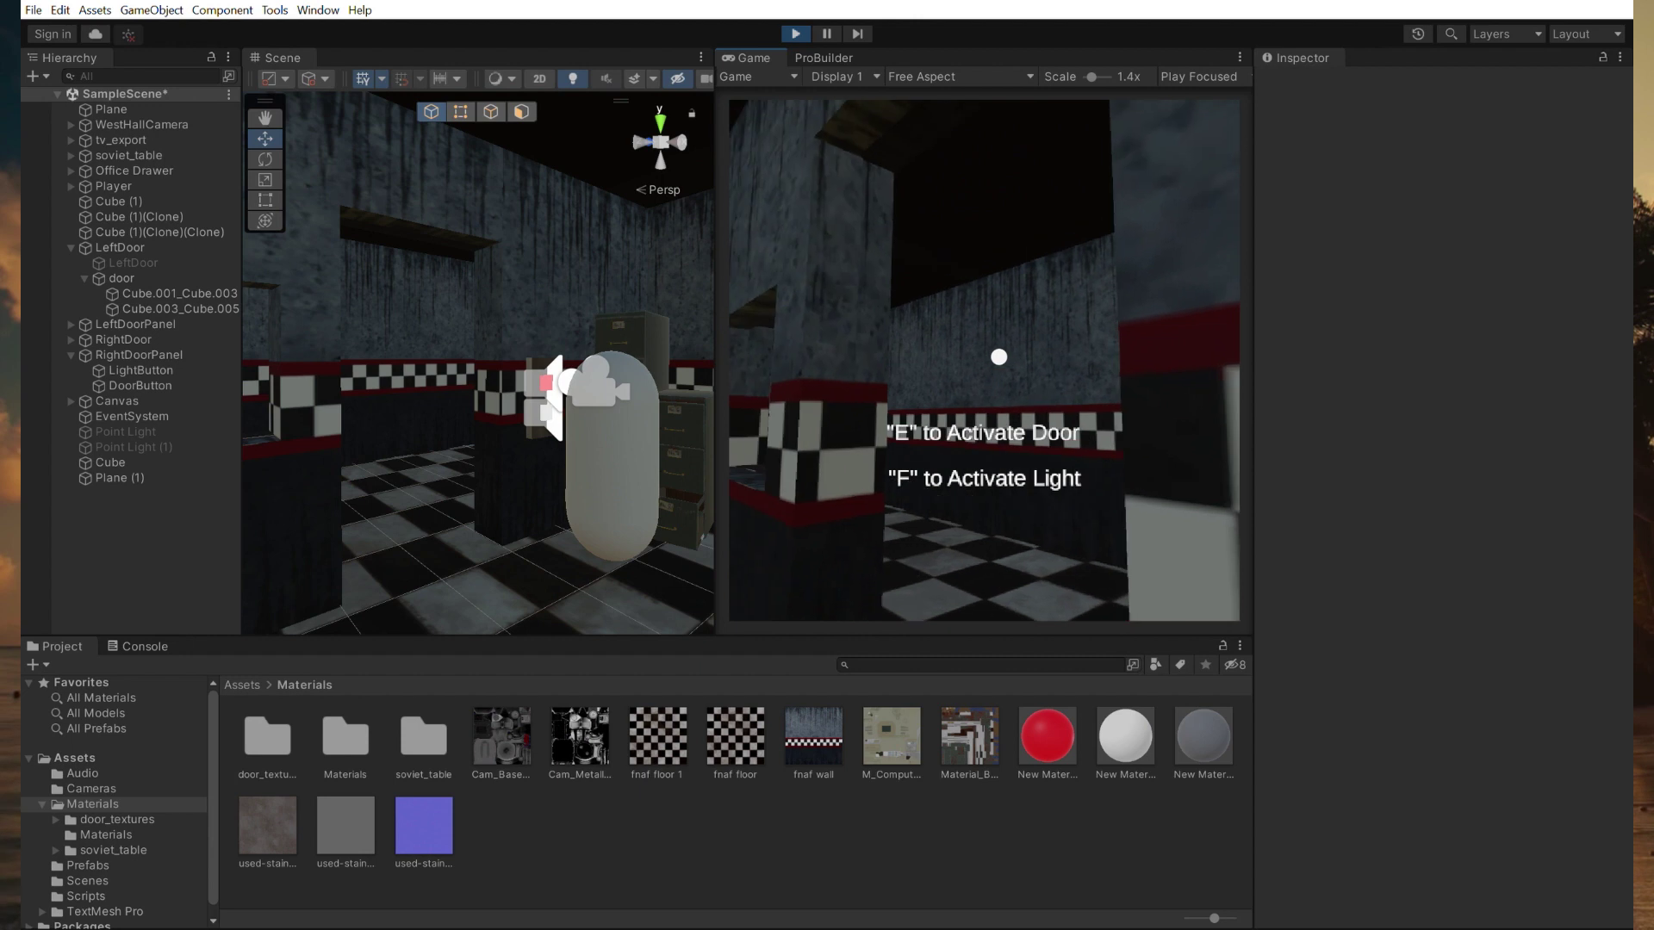
key(e)
key(e)
key(e)
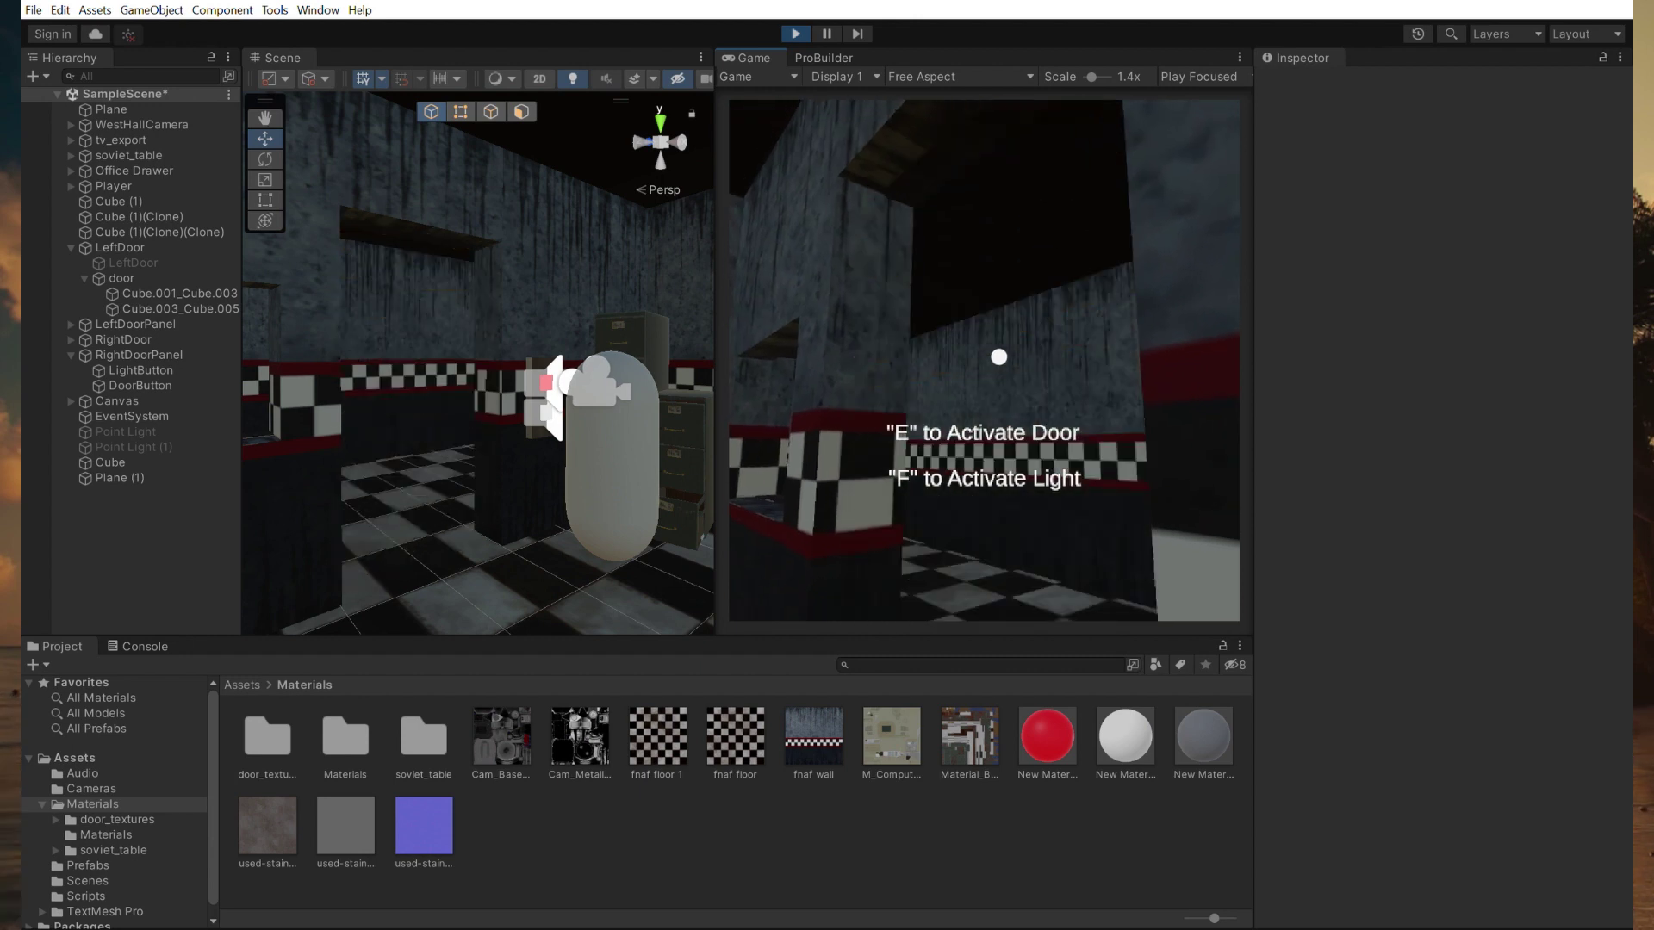
key(e)
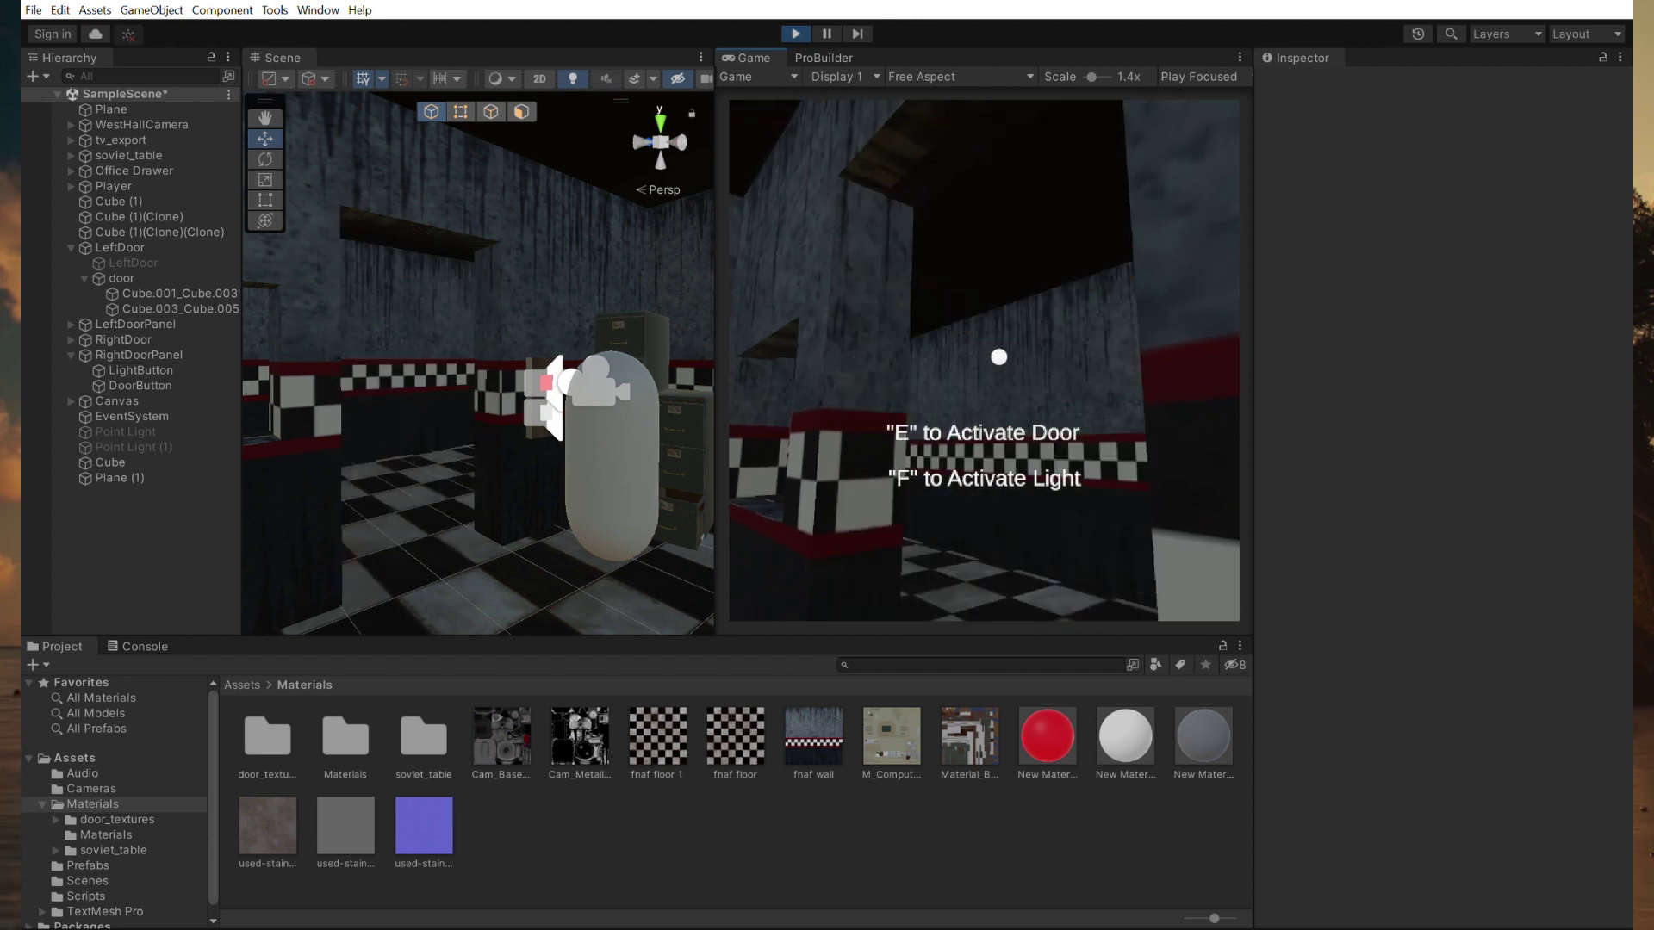
Move into the doorway and test the textured door and hallway light by toggling both several times.
key(w)
key(e)
key(e)
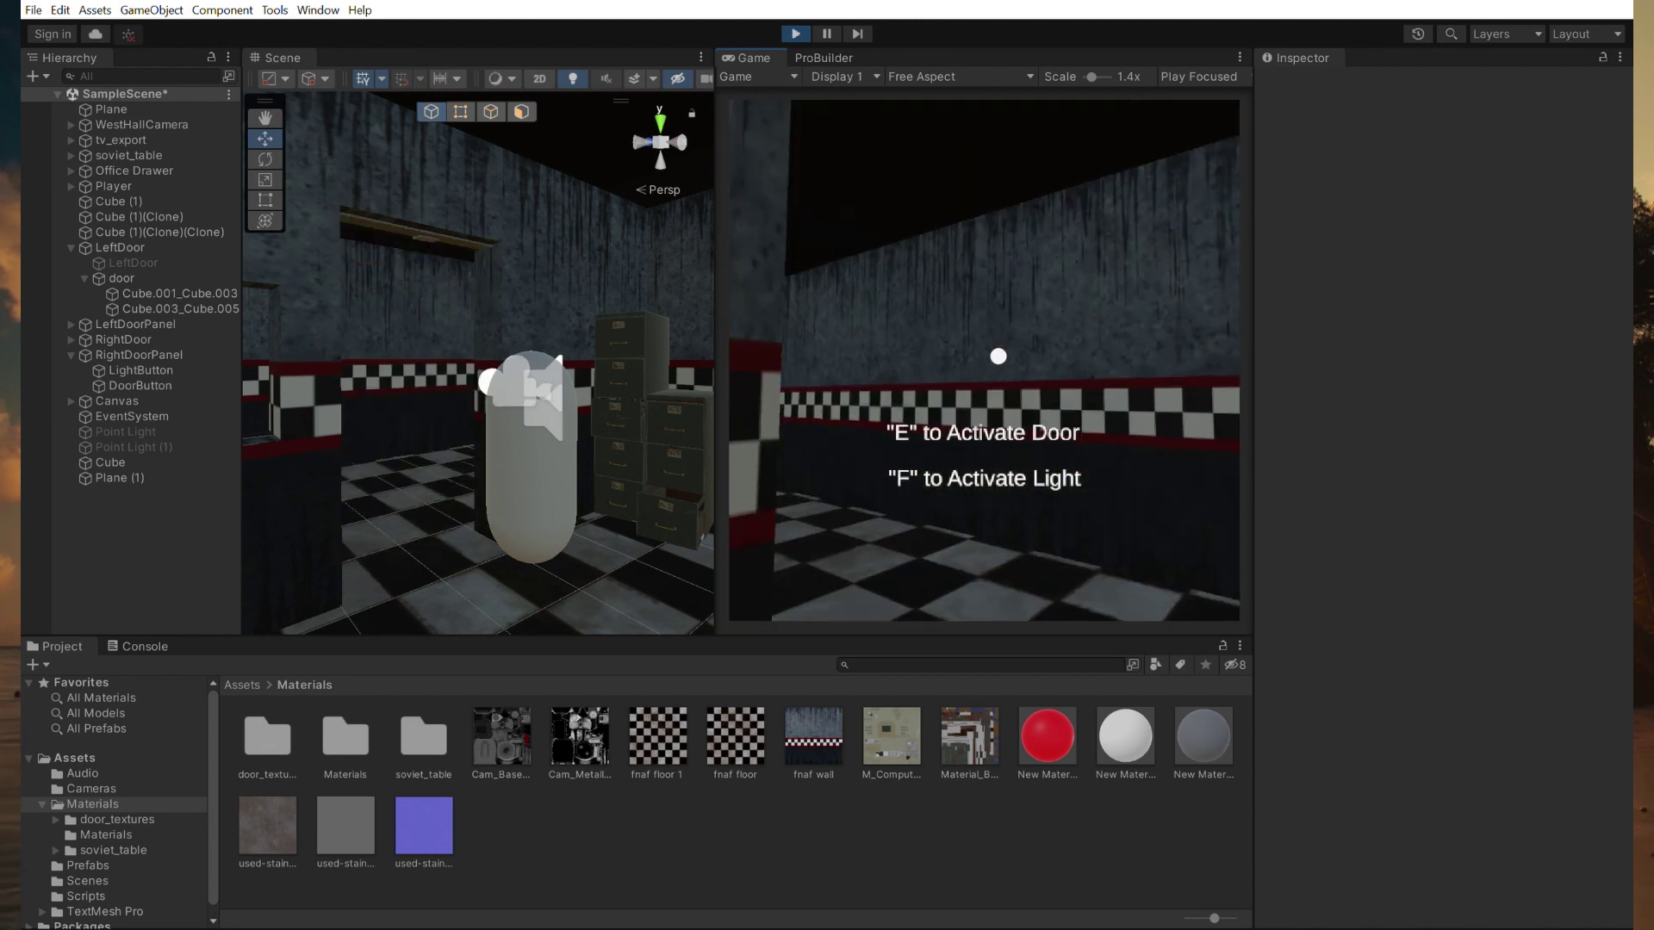
key(f)
key(f)
key(e)
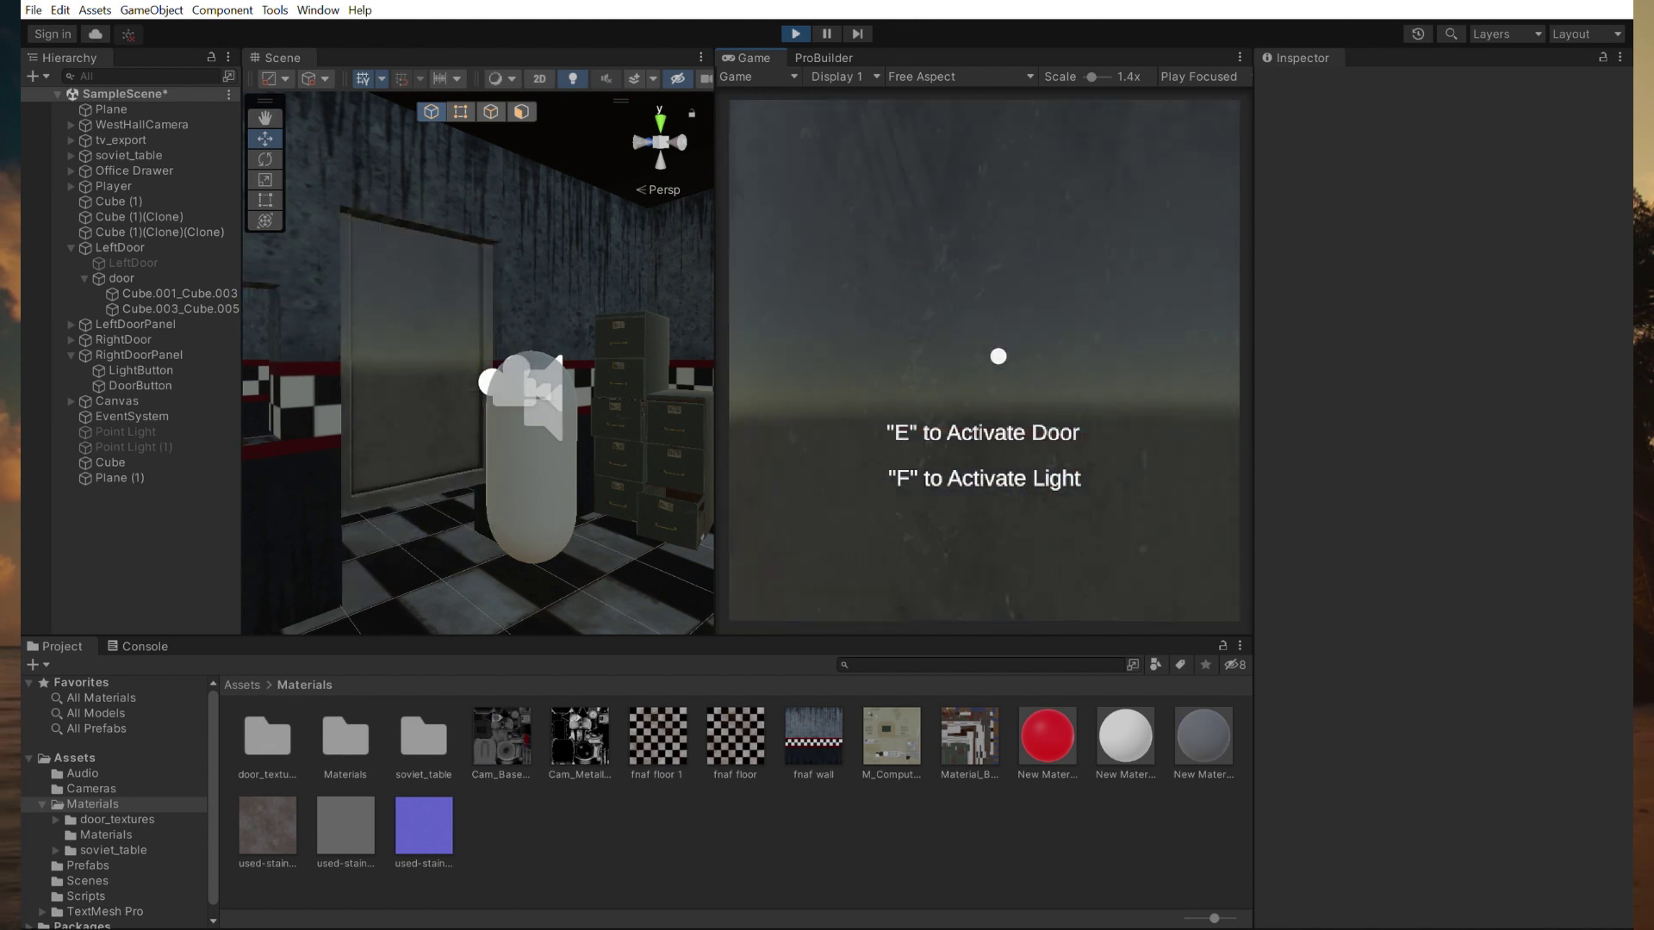
key(e)
key(f)
key(e)
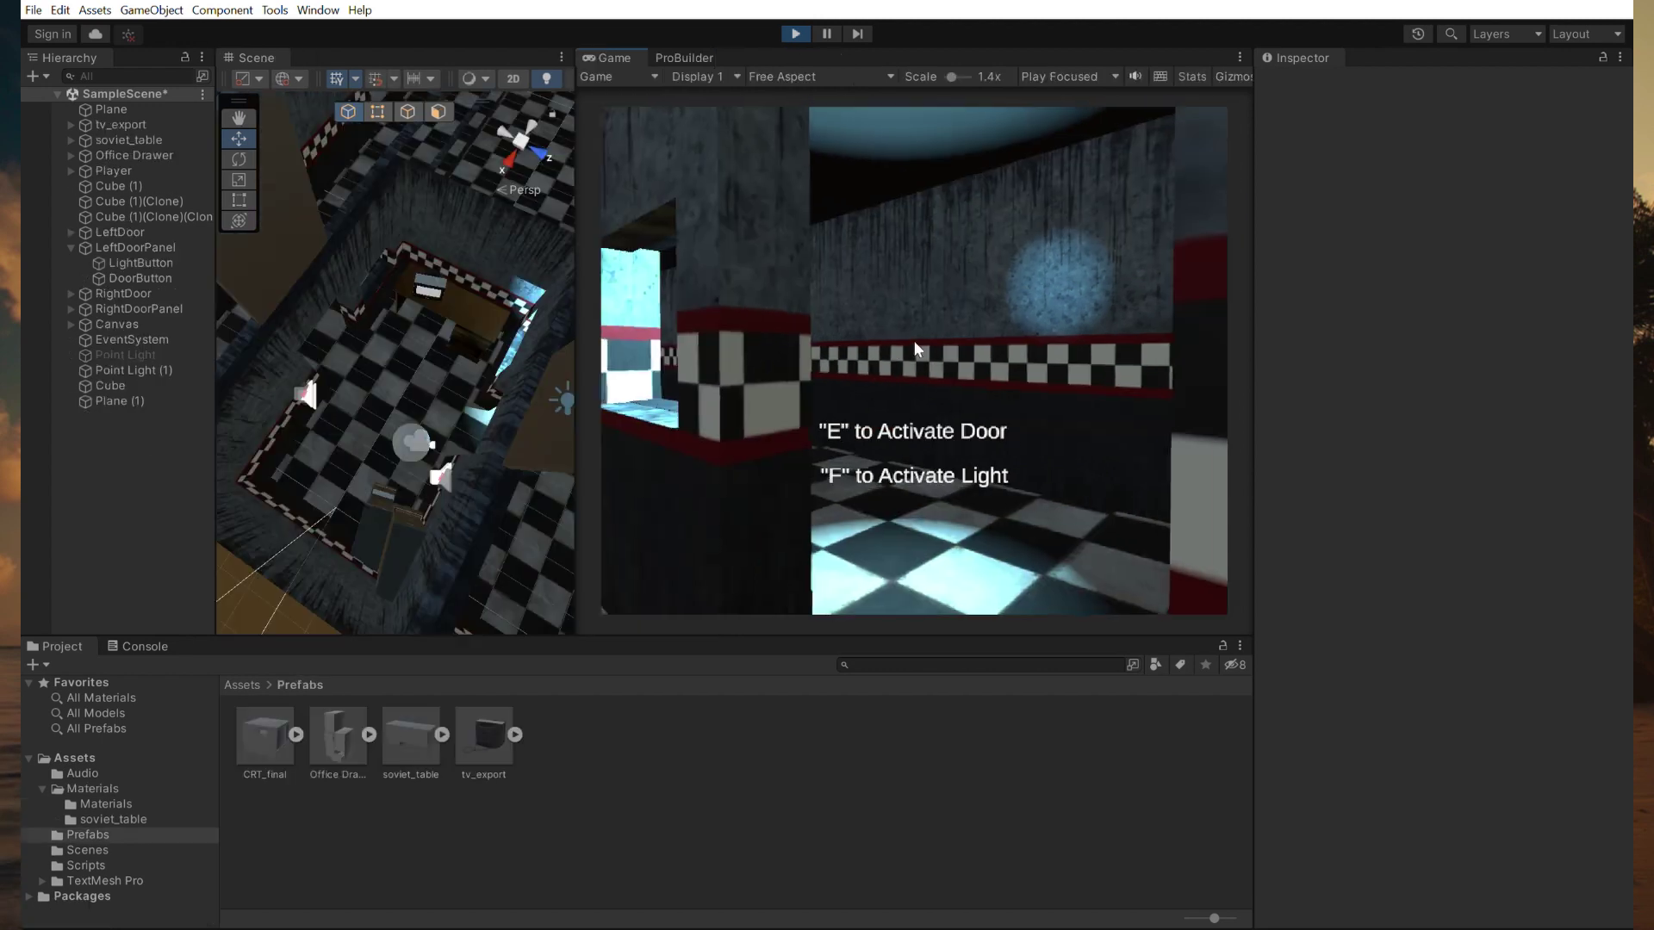
Switch off the hallway light, walk up to the television on the desk and step back.
key(f)
key(w)
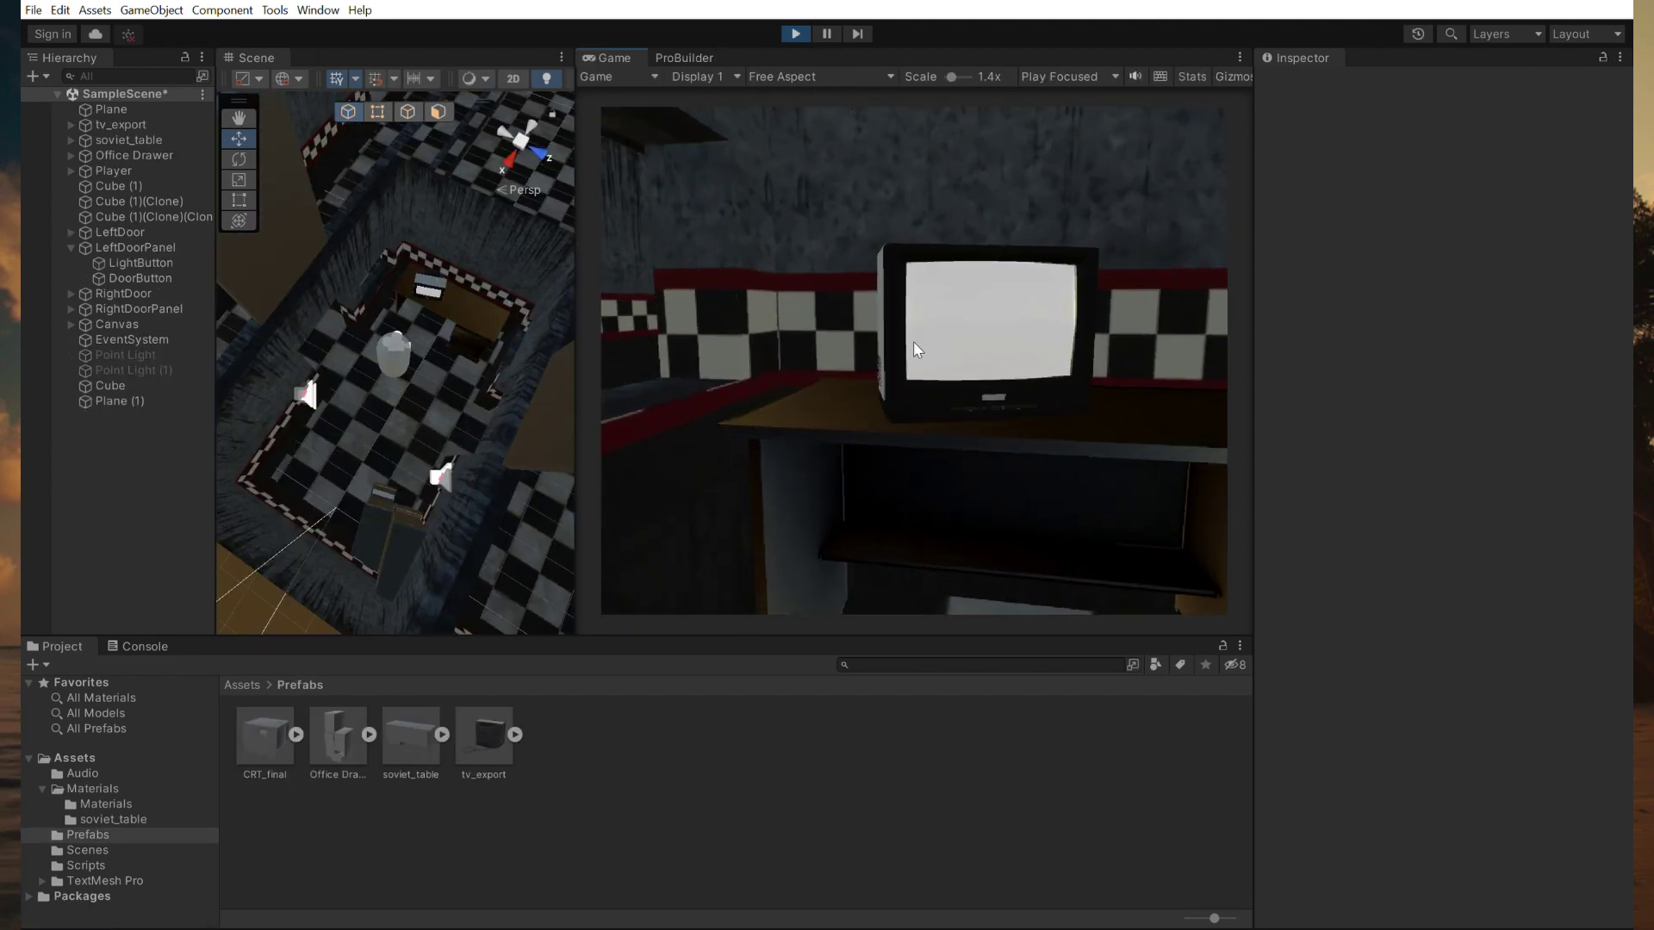
key(s)
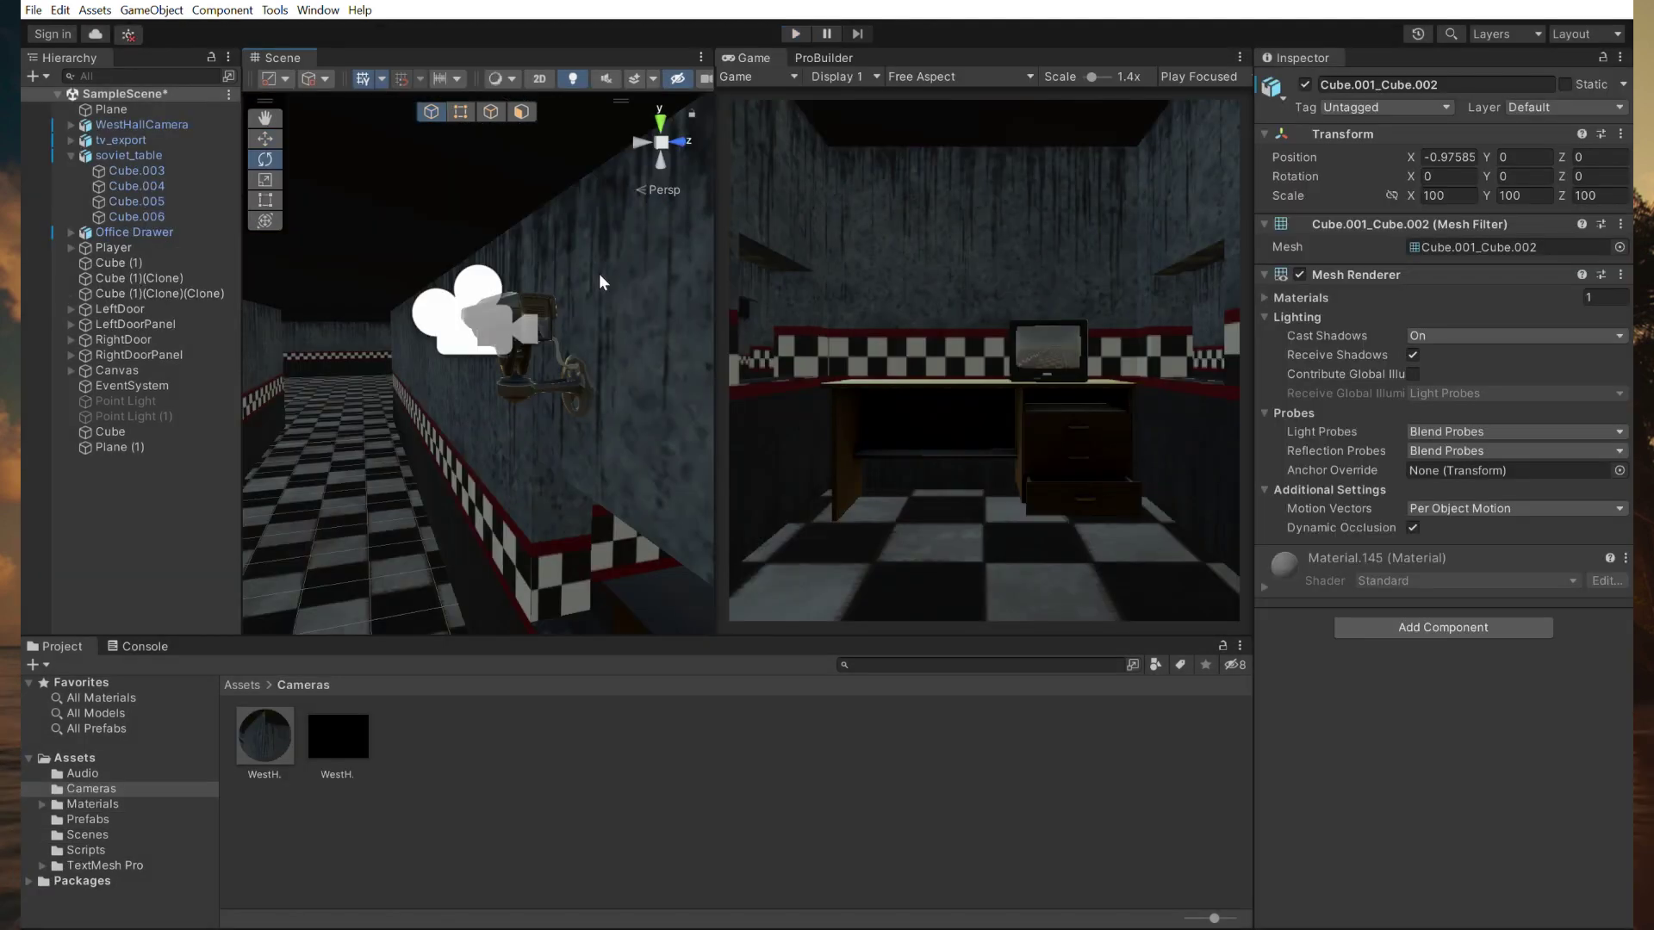
Frame the television's screen up close in the Scene view and examine the camera feed on it.
middle_drag(600, 282, 623, 294)
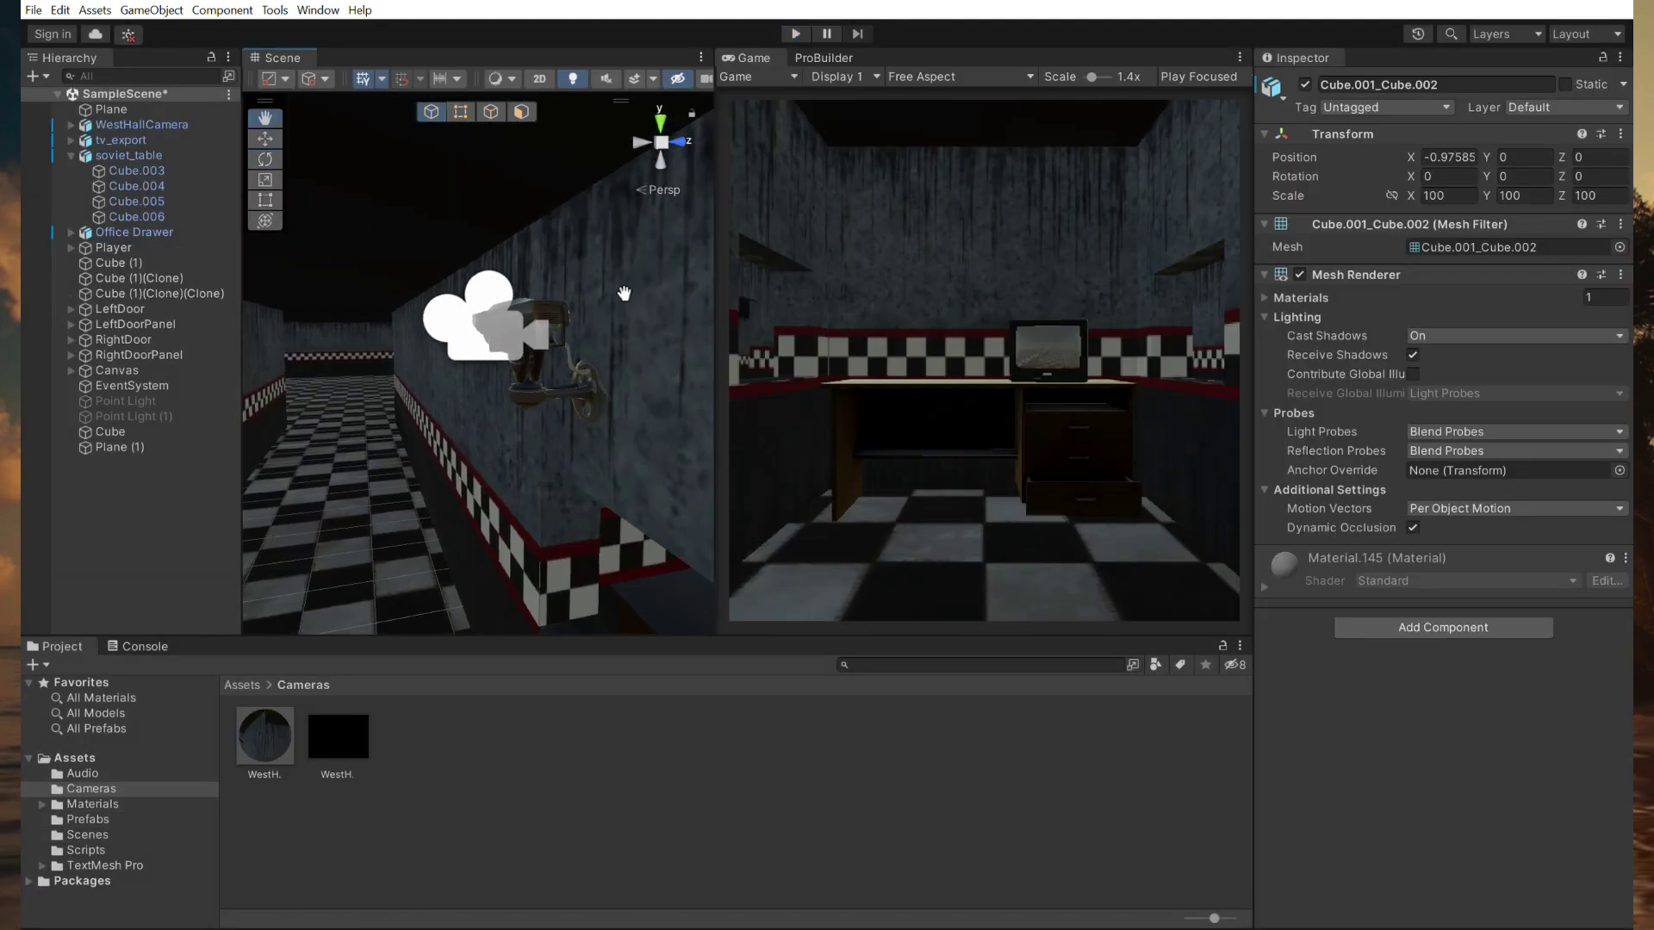
key(f)
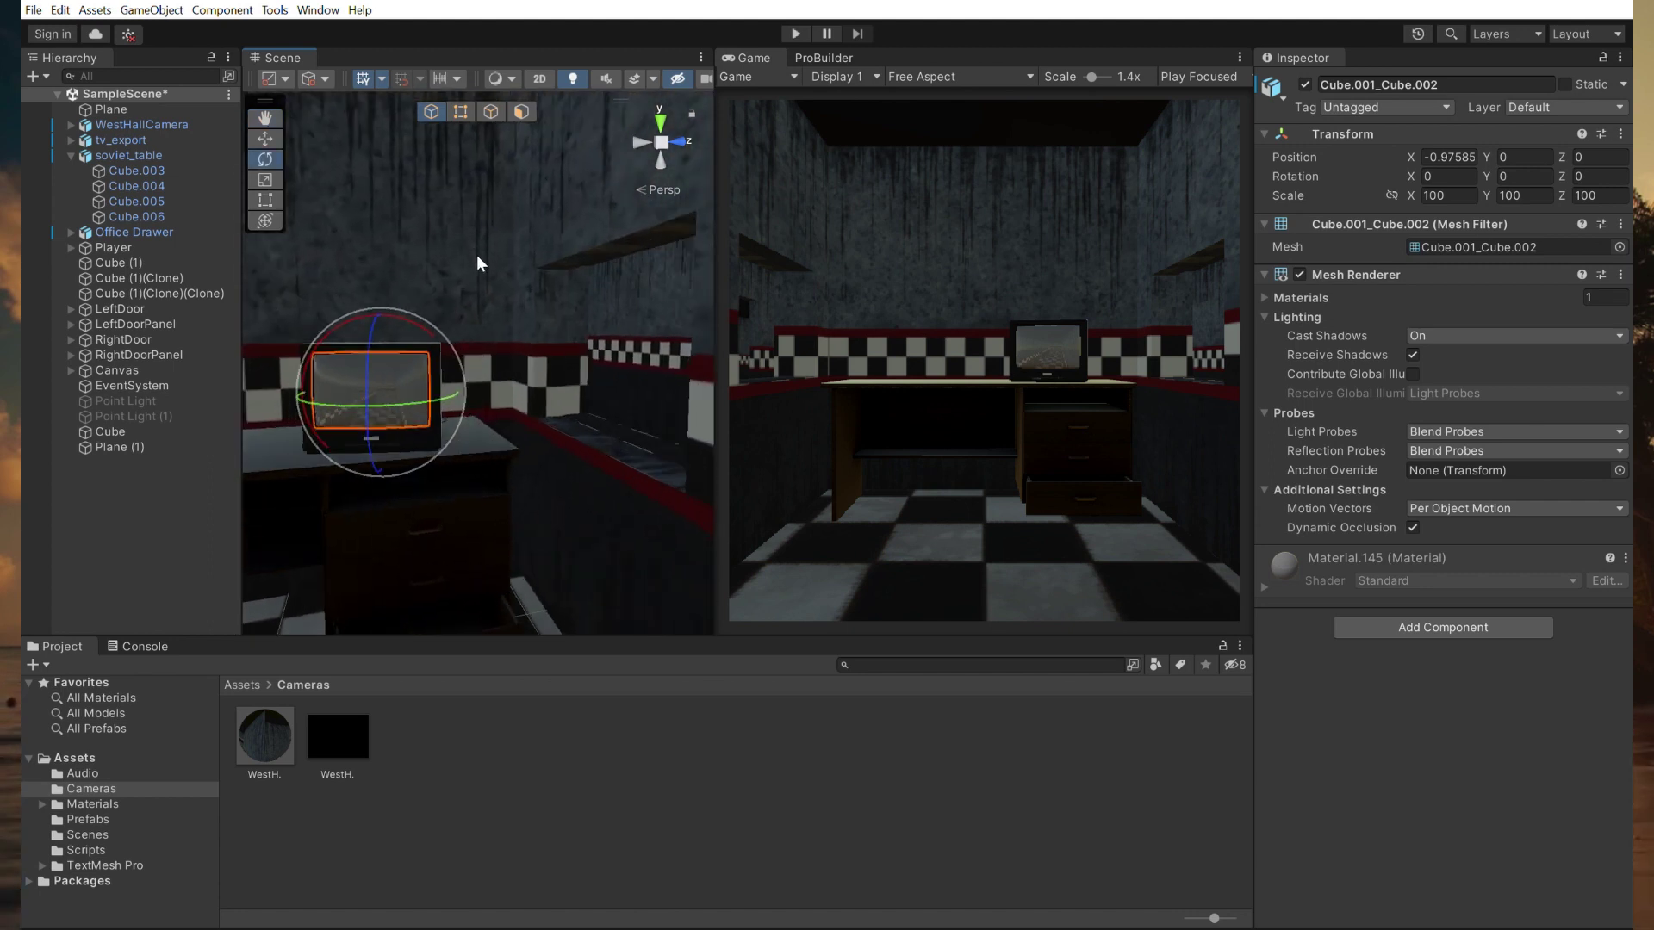
scroll(551, 262, up, 3)
middle_drag(566, 272, 528, 255)
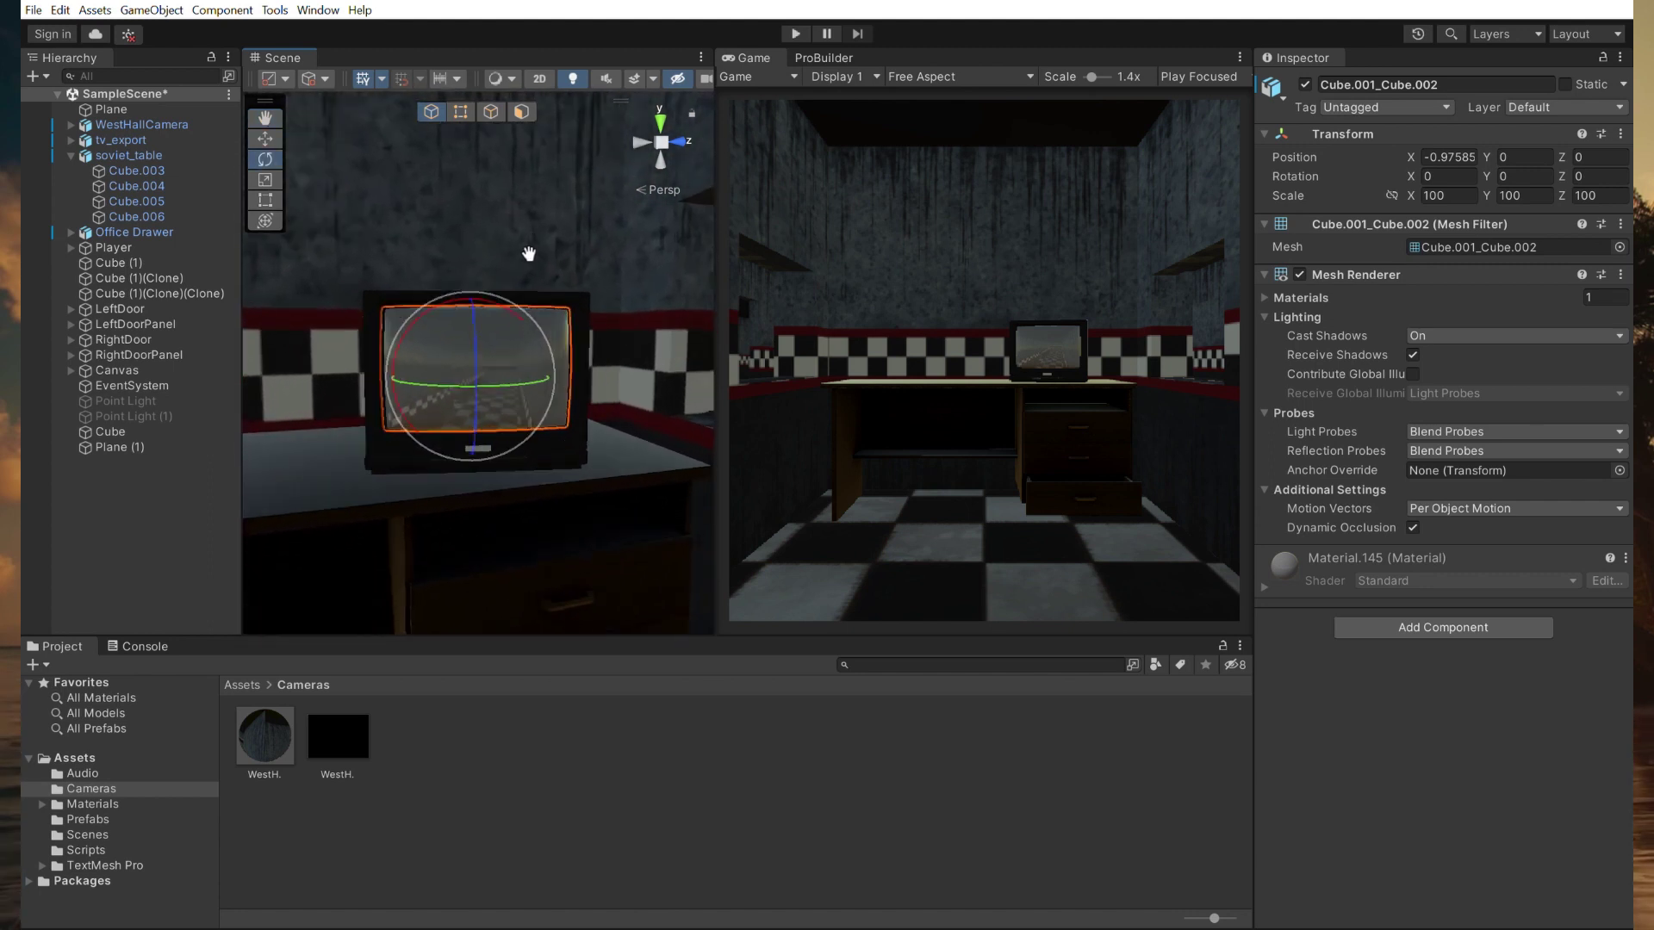
scroll(528, 255, up, 2)
Run the game, check the feed on the desk television, and walk out into the hallway to the wall-mounted camera.
click(795, 34)
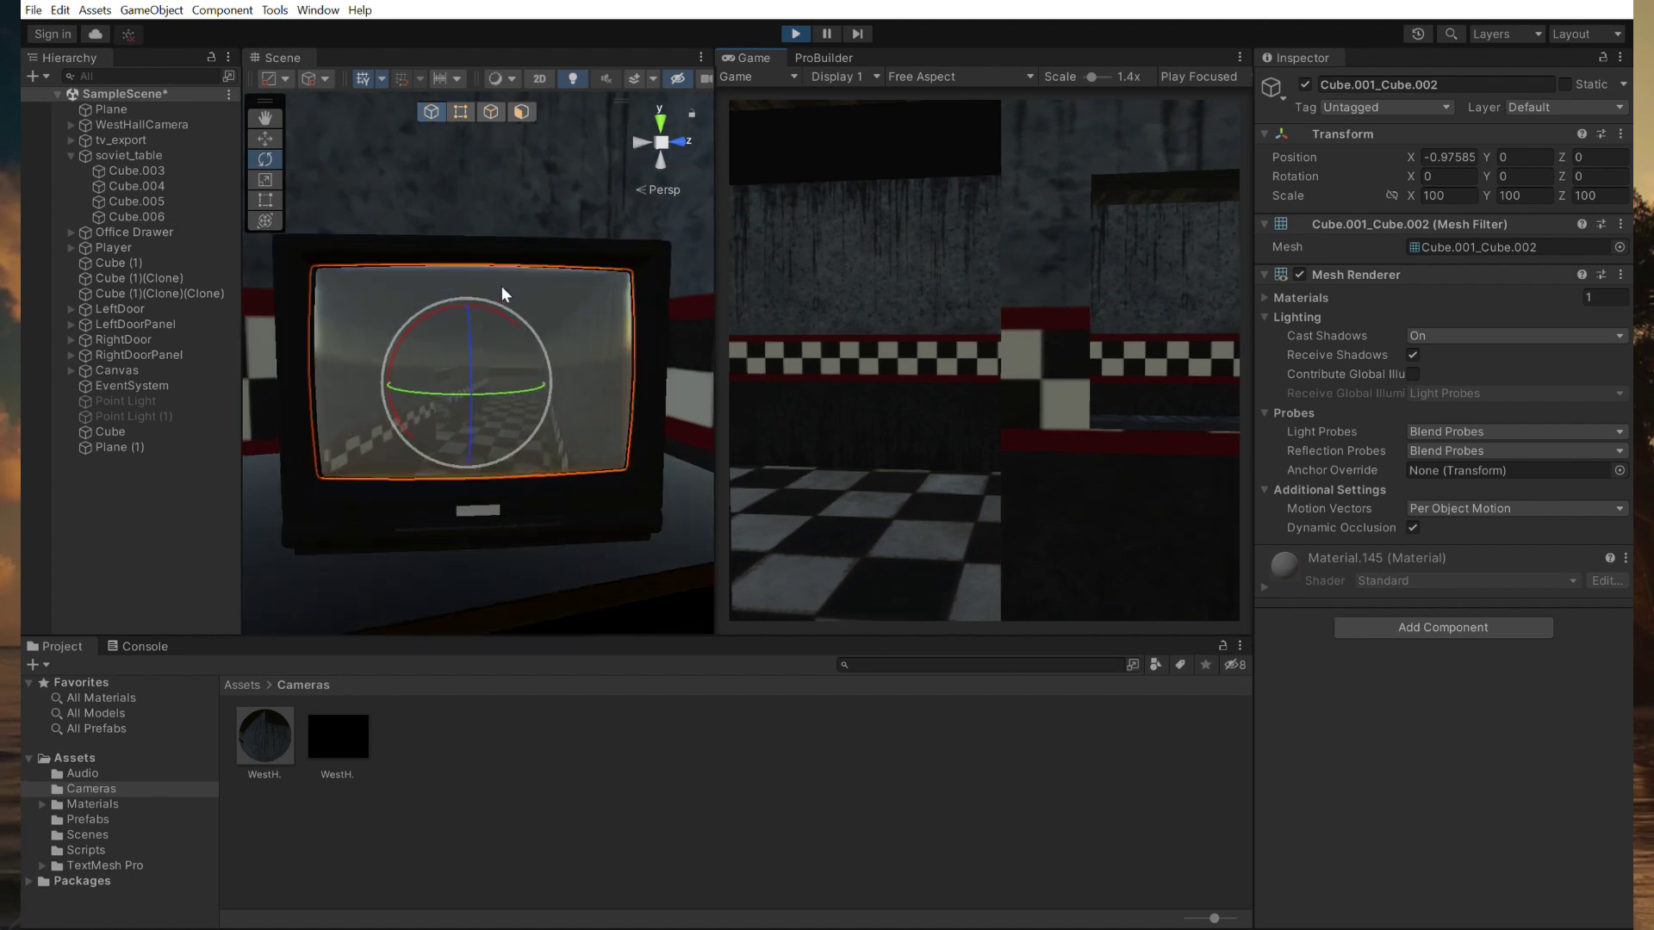
key(s)
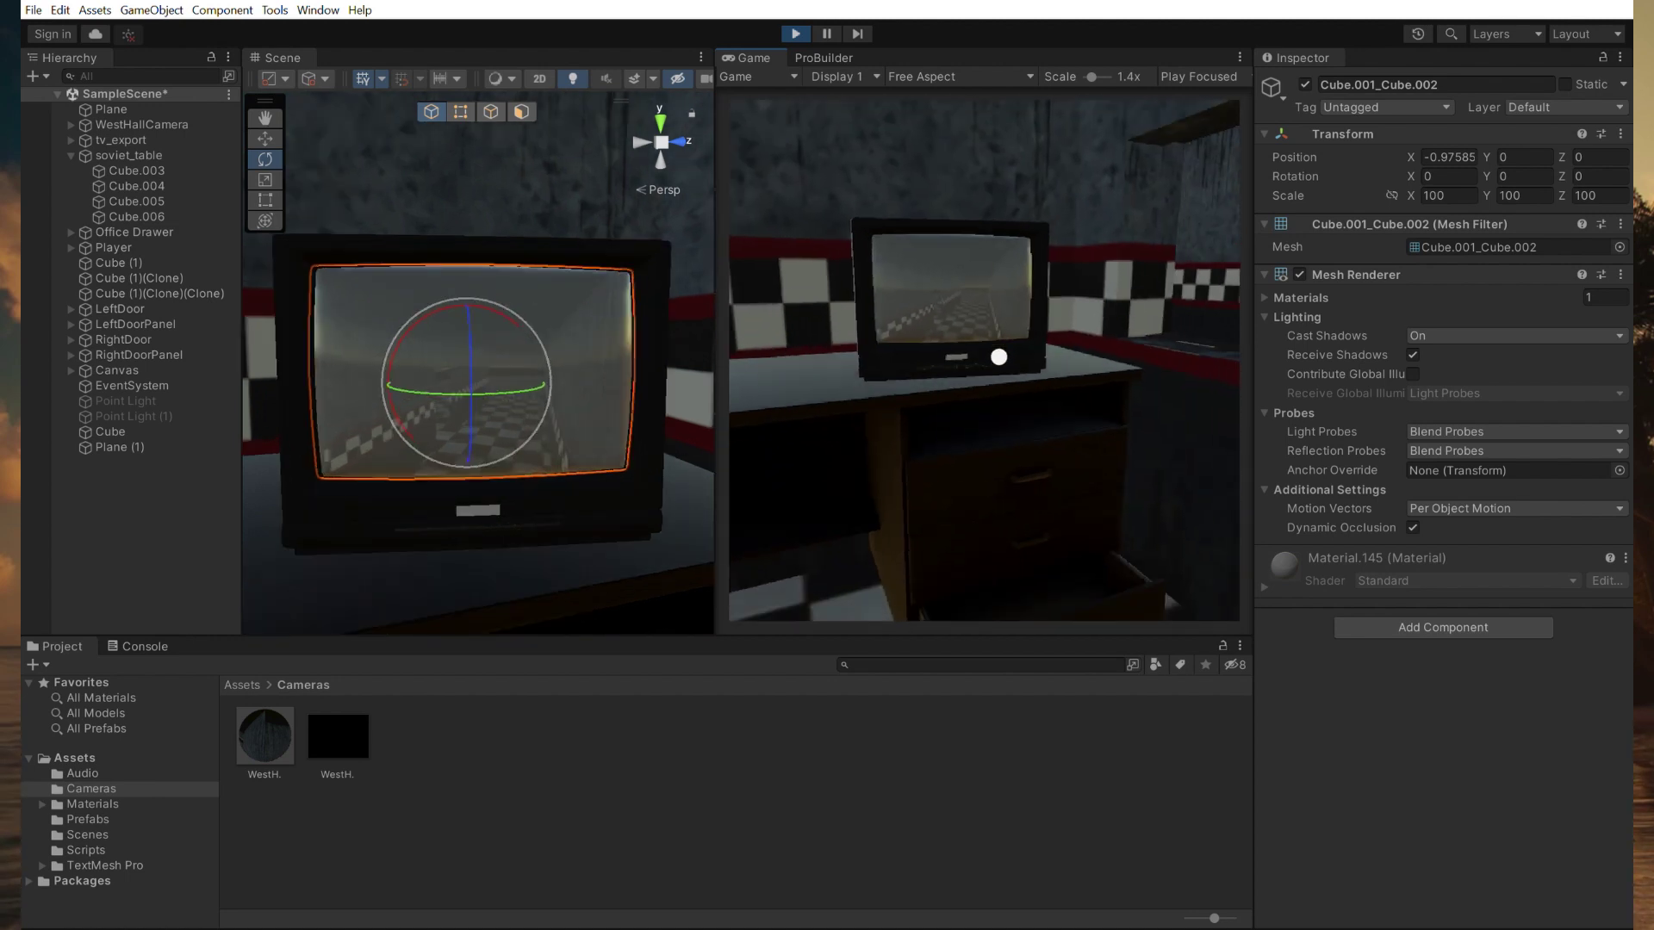
key(w)
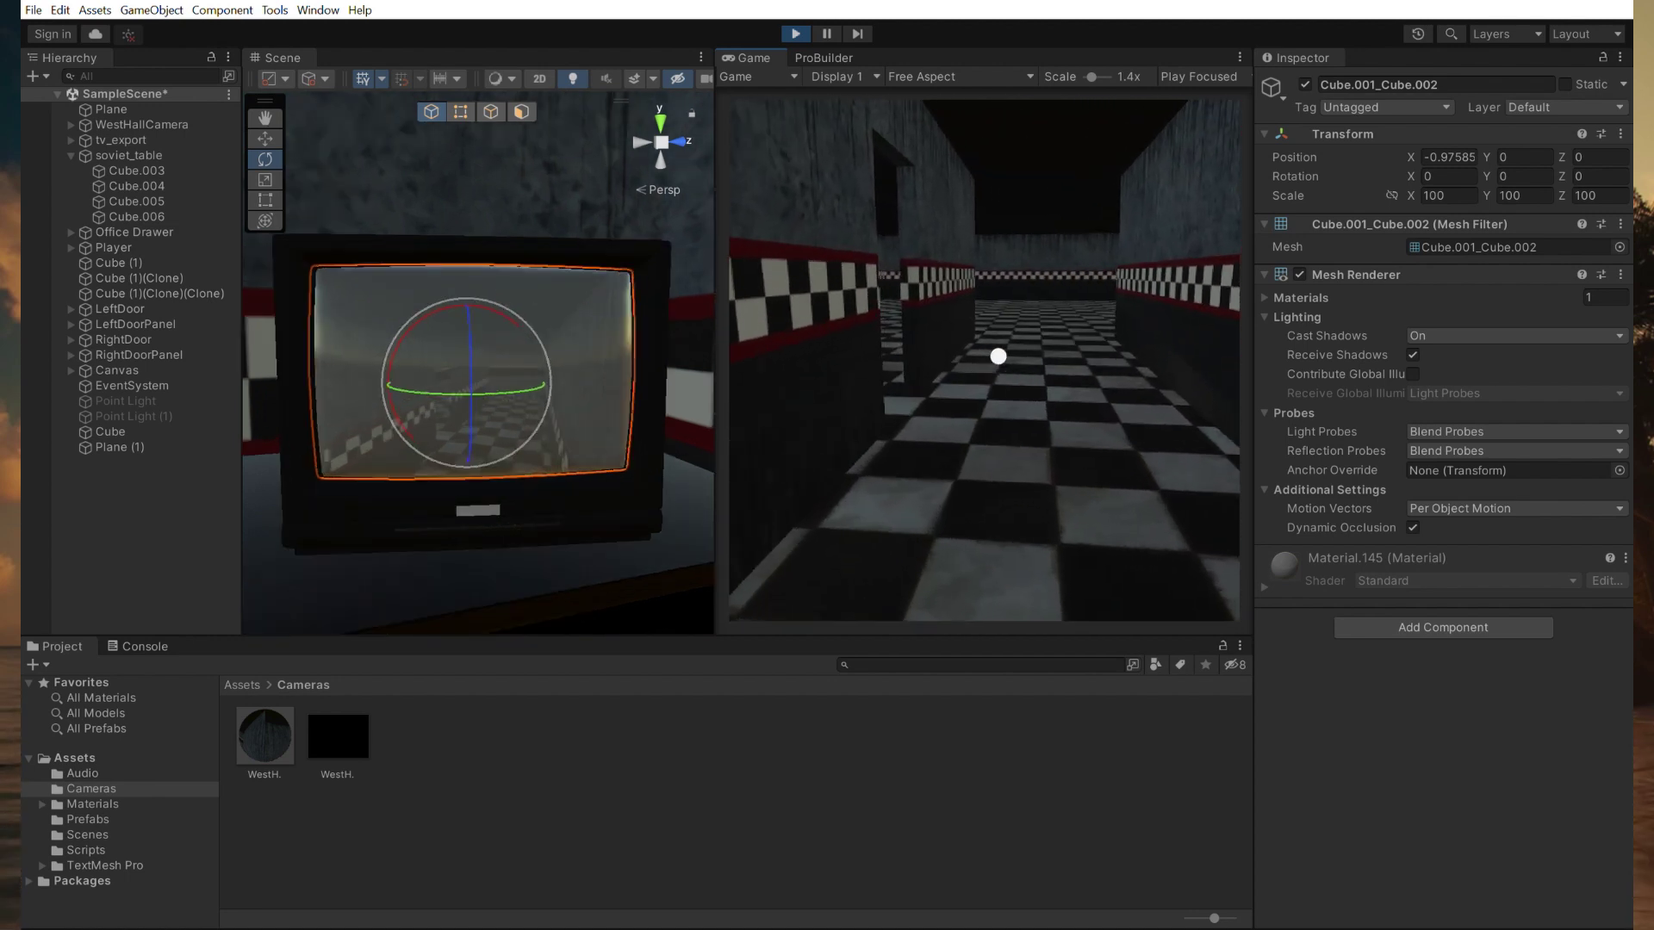
key(w)
mouse_move(998, 356)
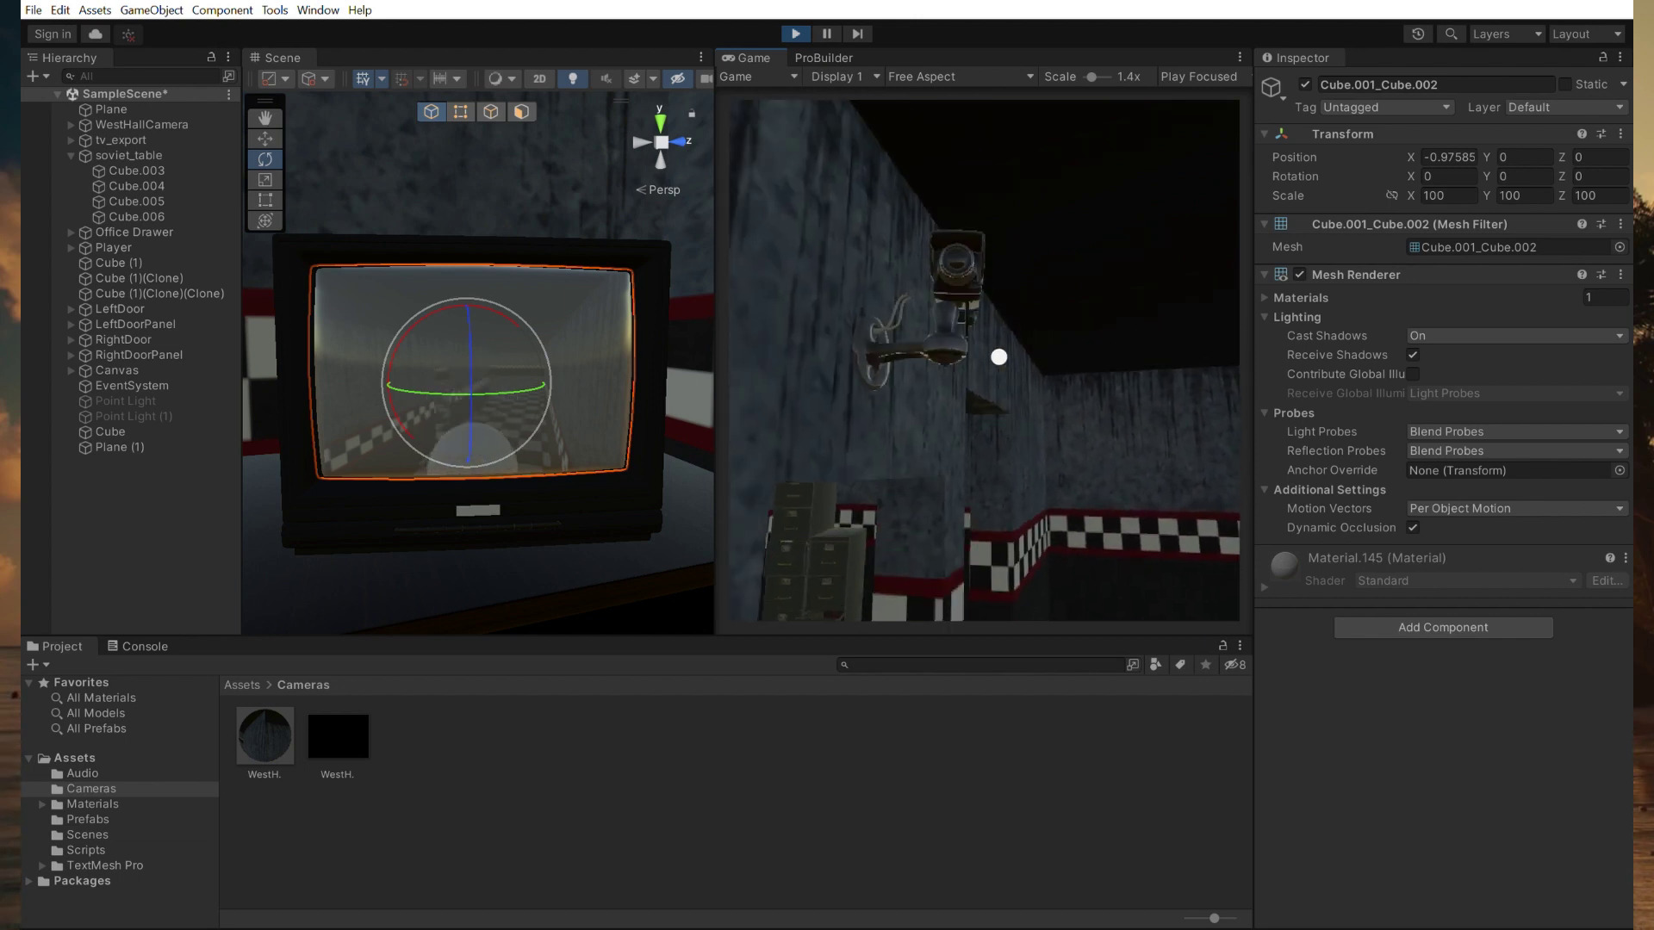
Jump repeatedly in front of the hallway camera to test its live feed on the television.
key(space)
key(space)
key(space)
key(space)
key(space)
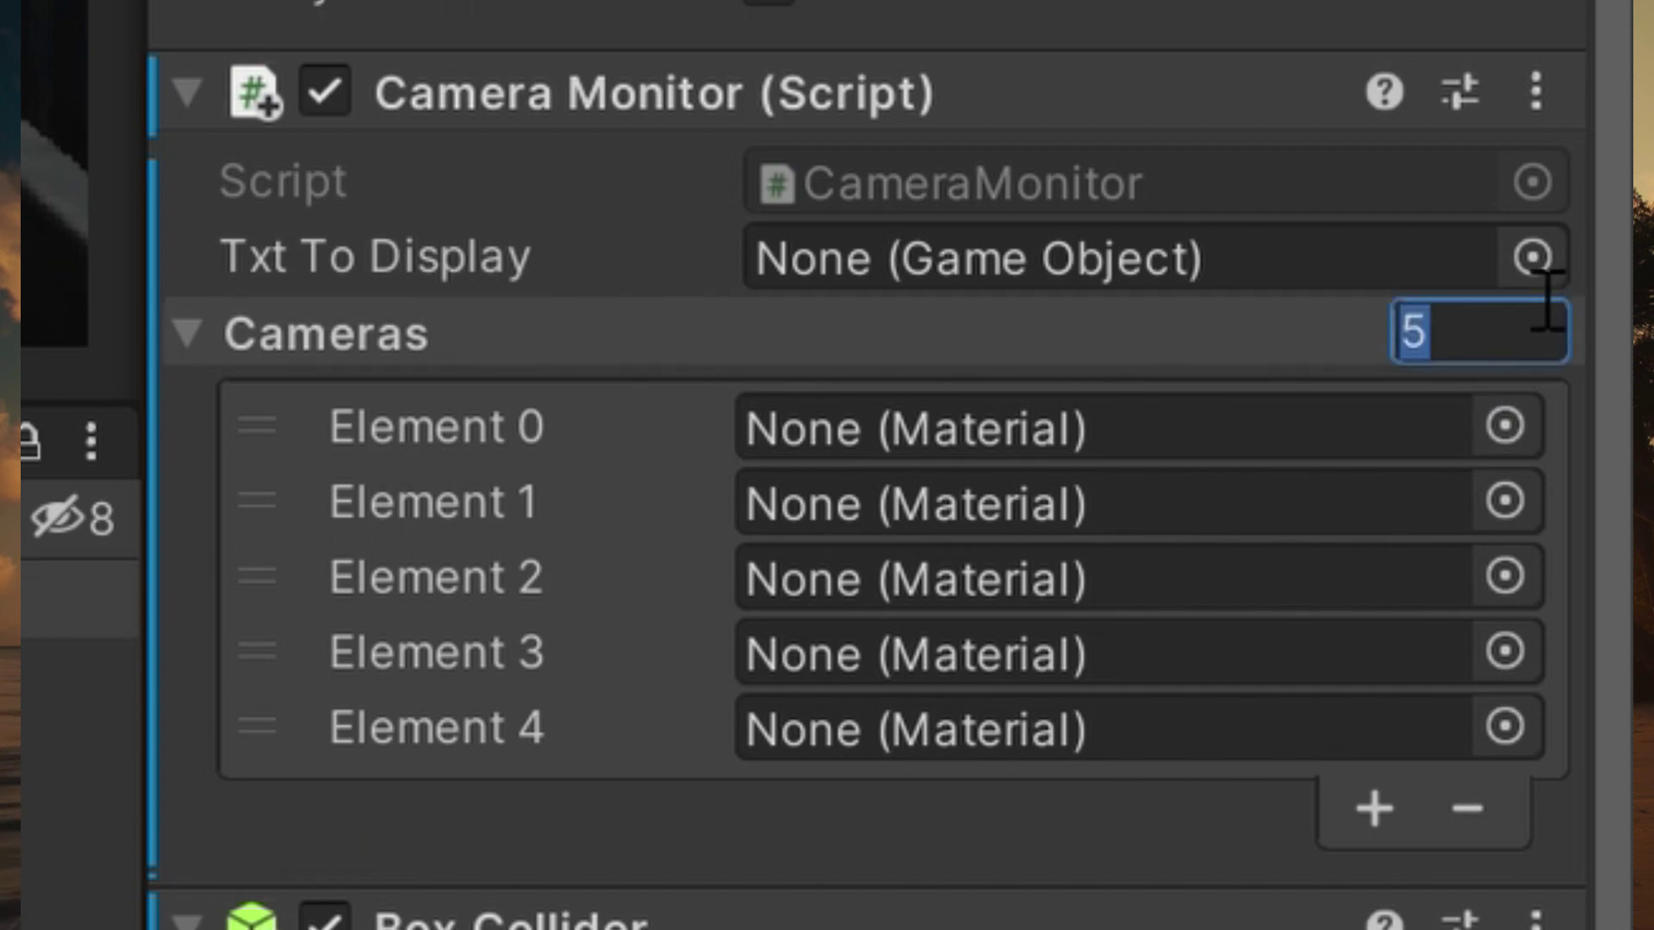
Set the Camera Monitor script's Cameras list to 6 material elements.
key(Return)
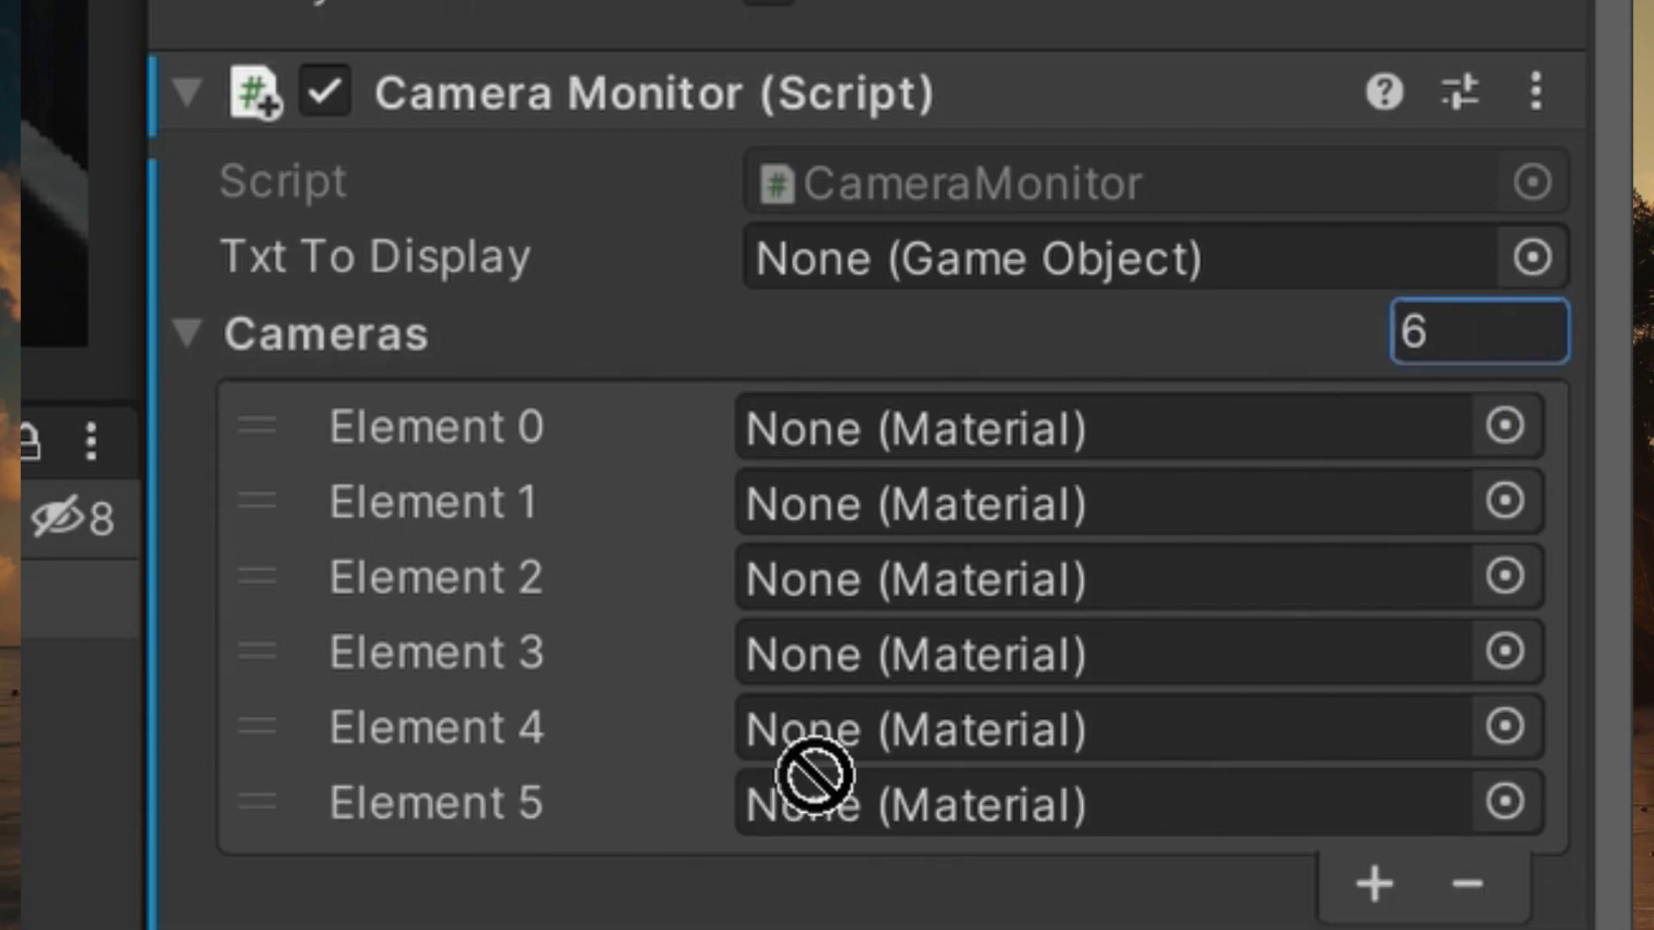
drag(813, 776, 1215, 353)
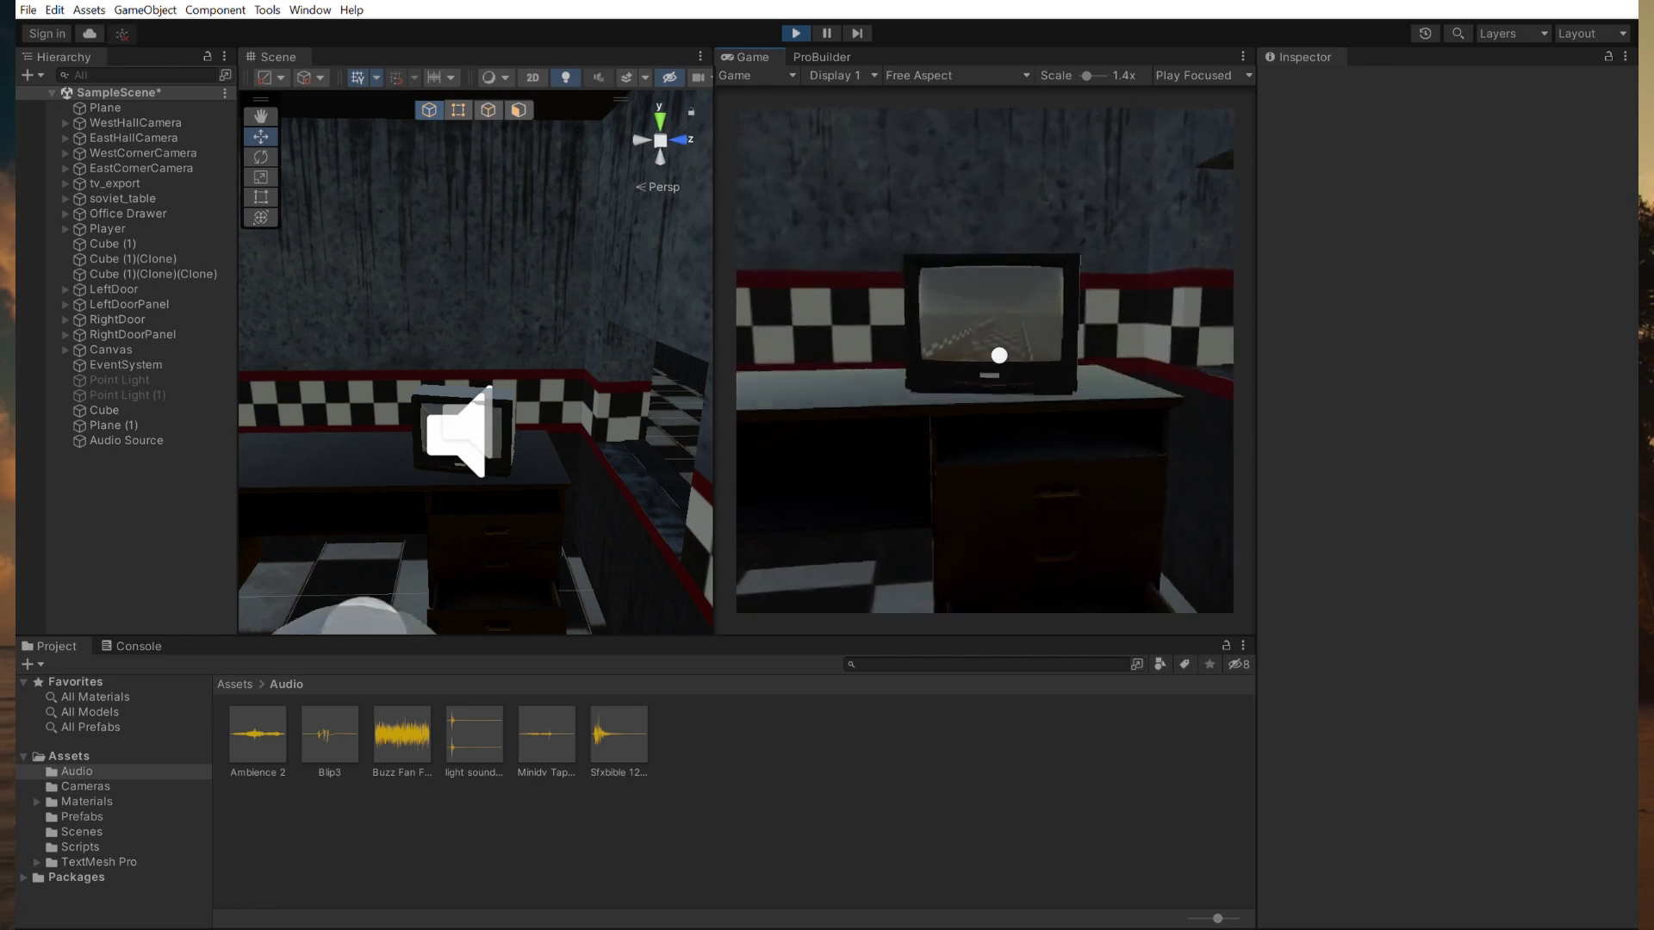
Walk up to the television in the running game and cycle repeatedly through the camera feeds.
key(w)
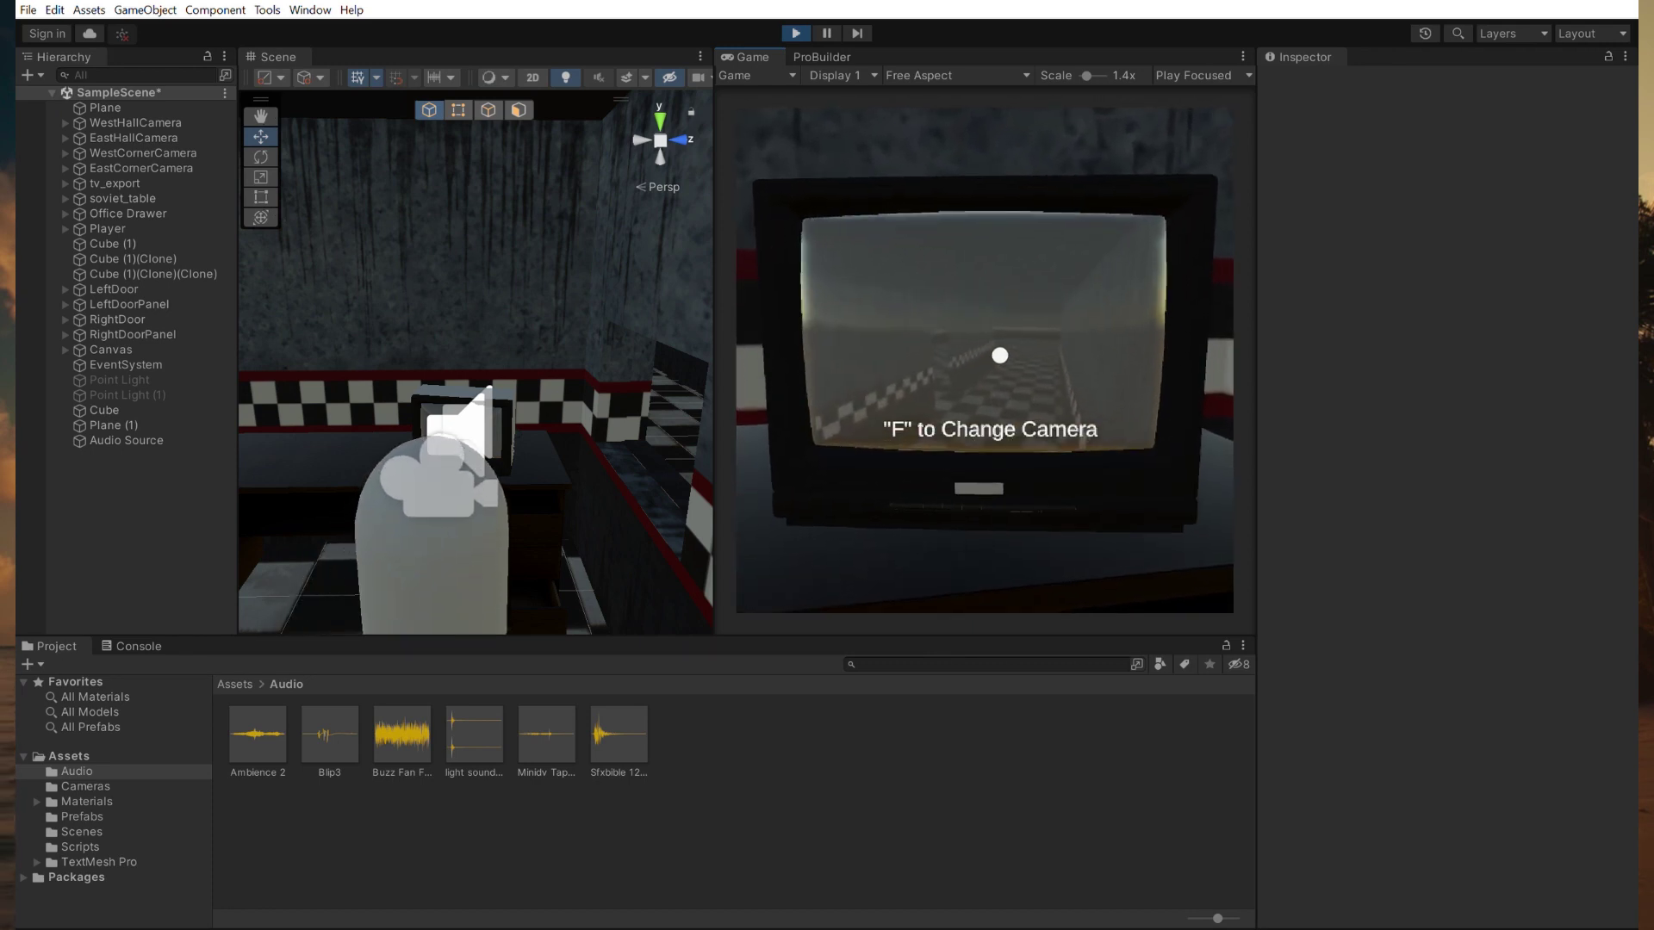
key(f)
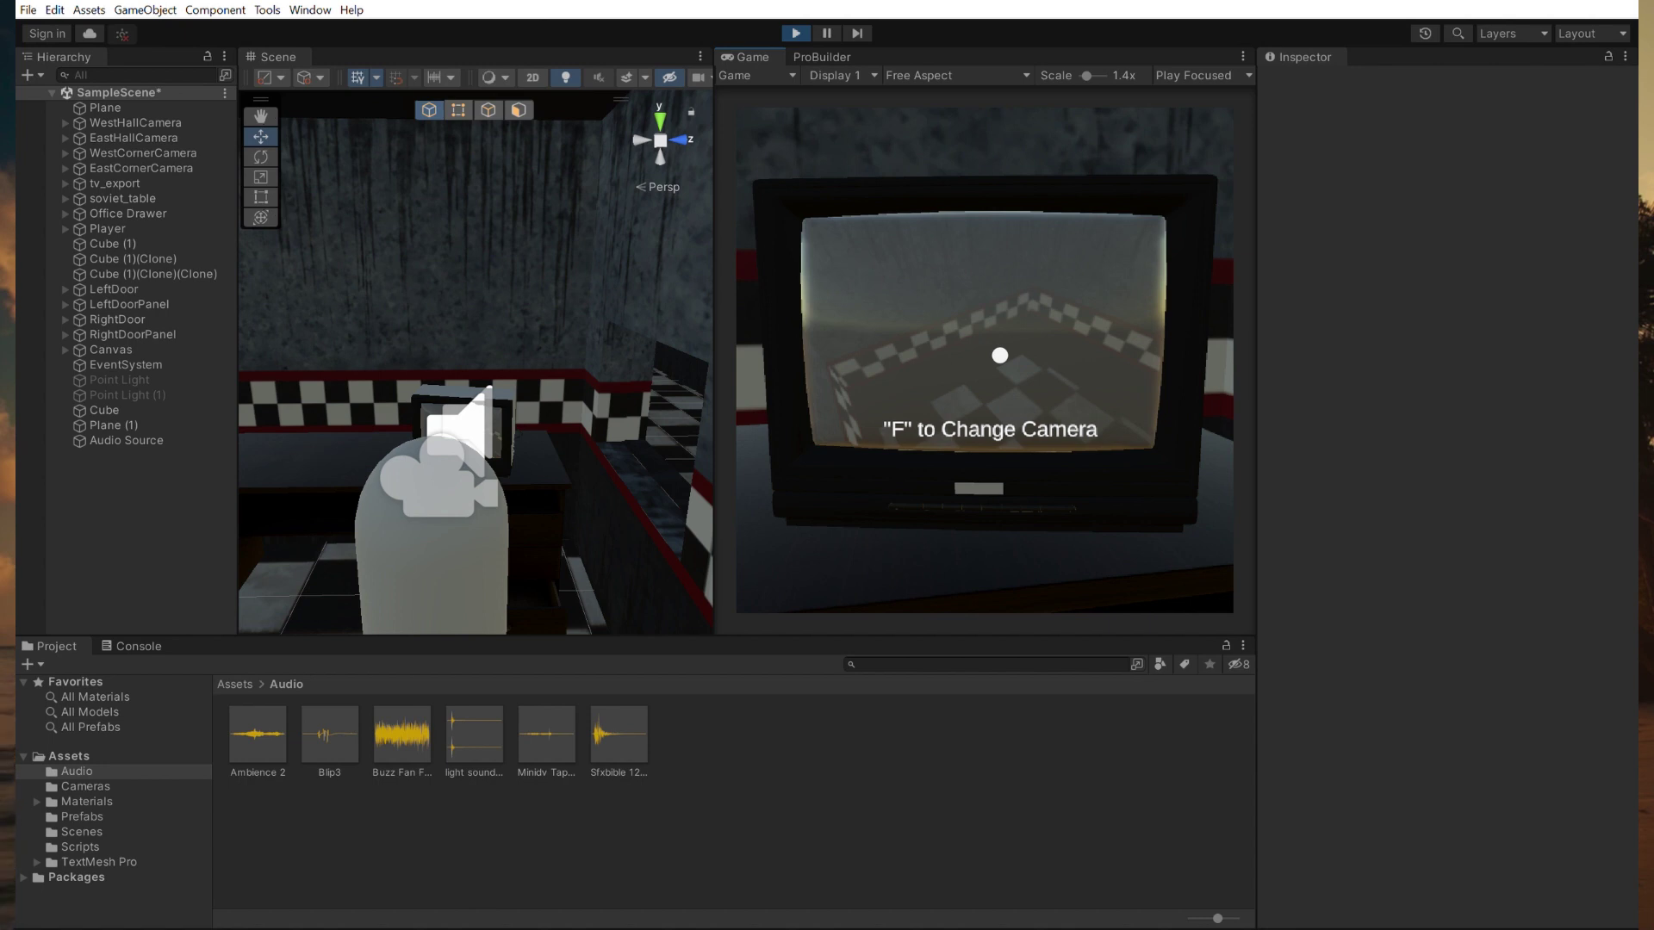
key(f)
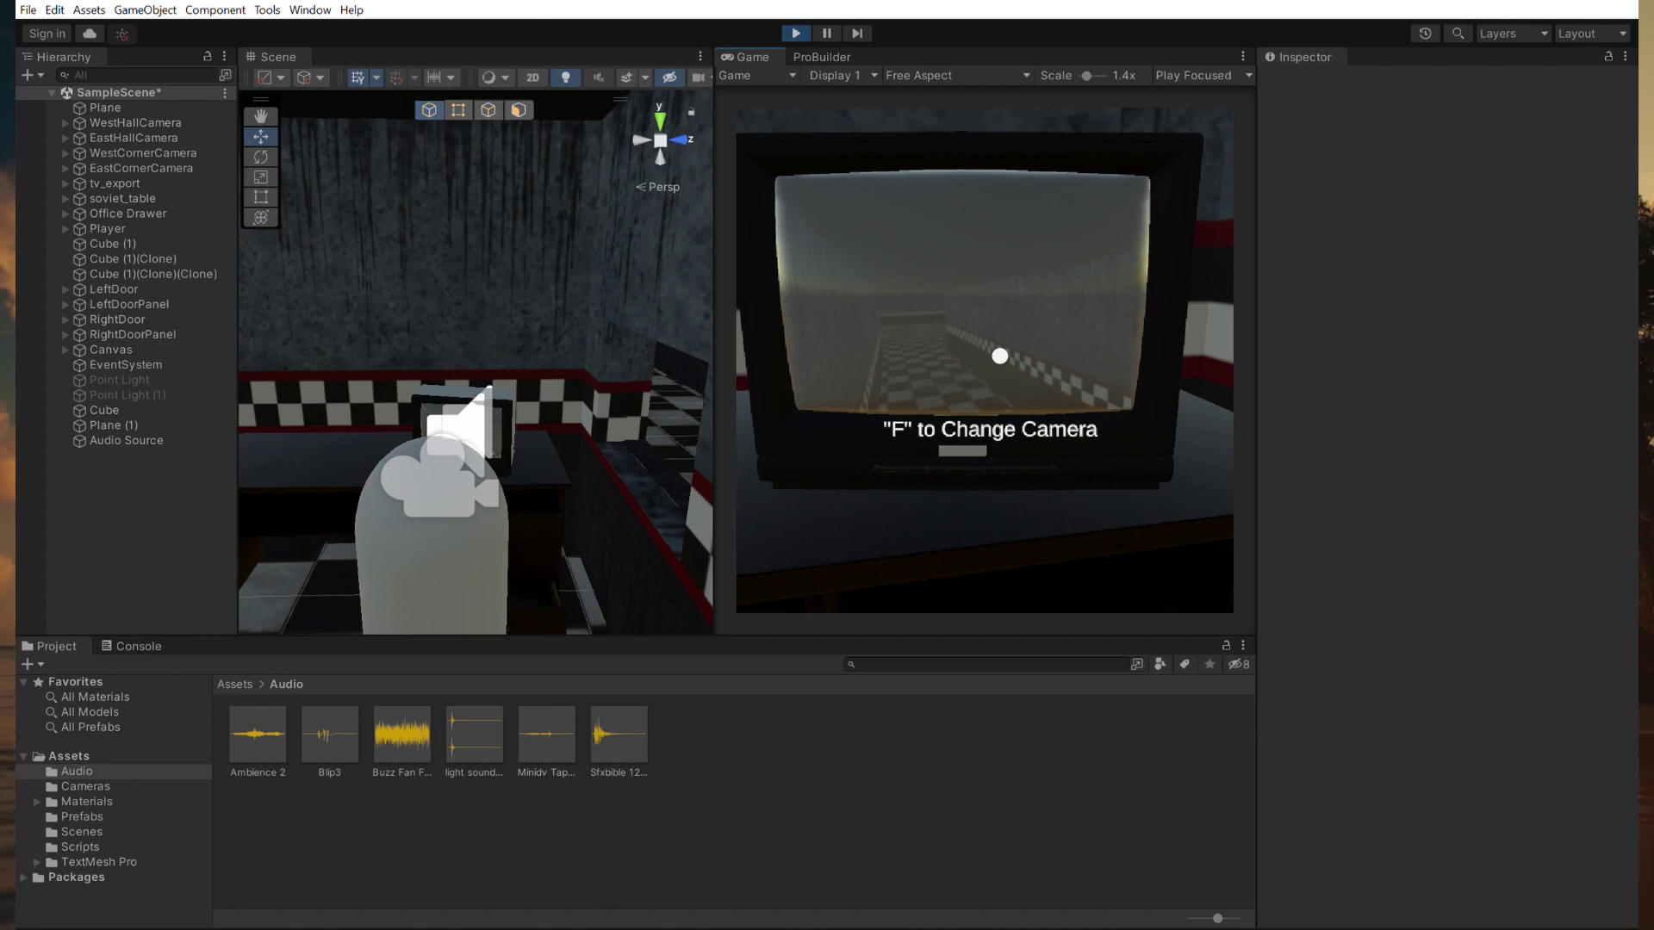
key(f)
key(f)
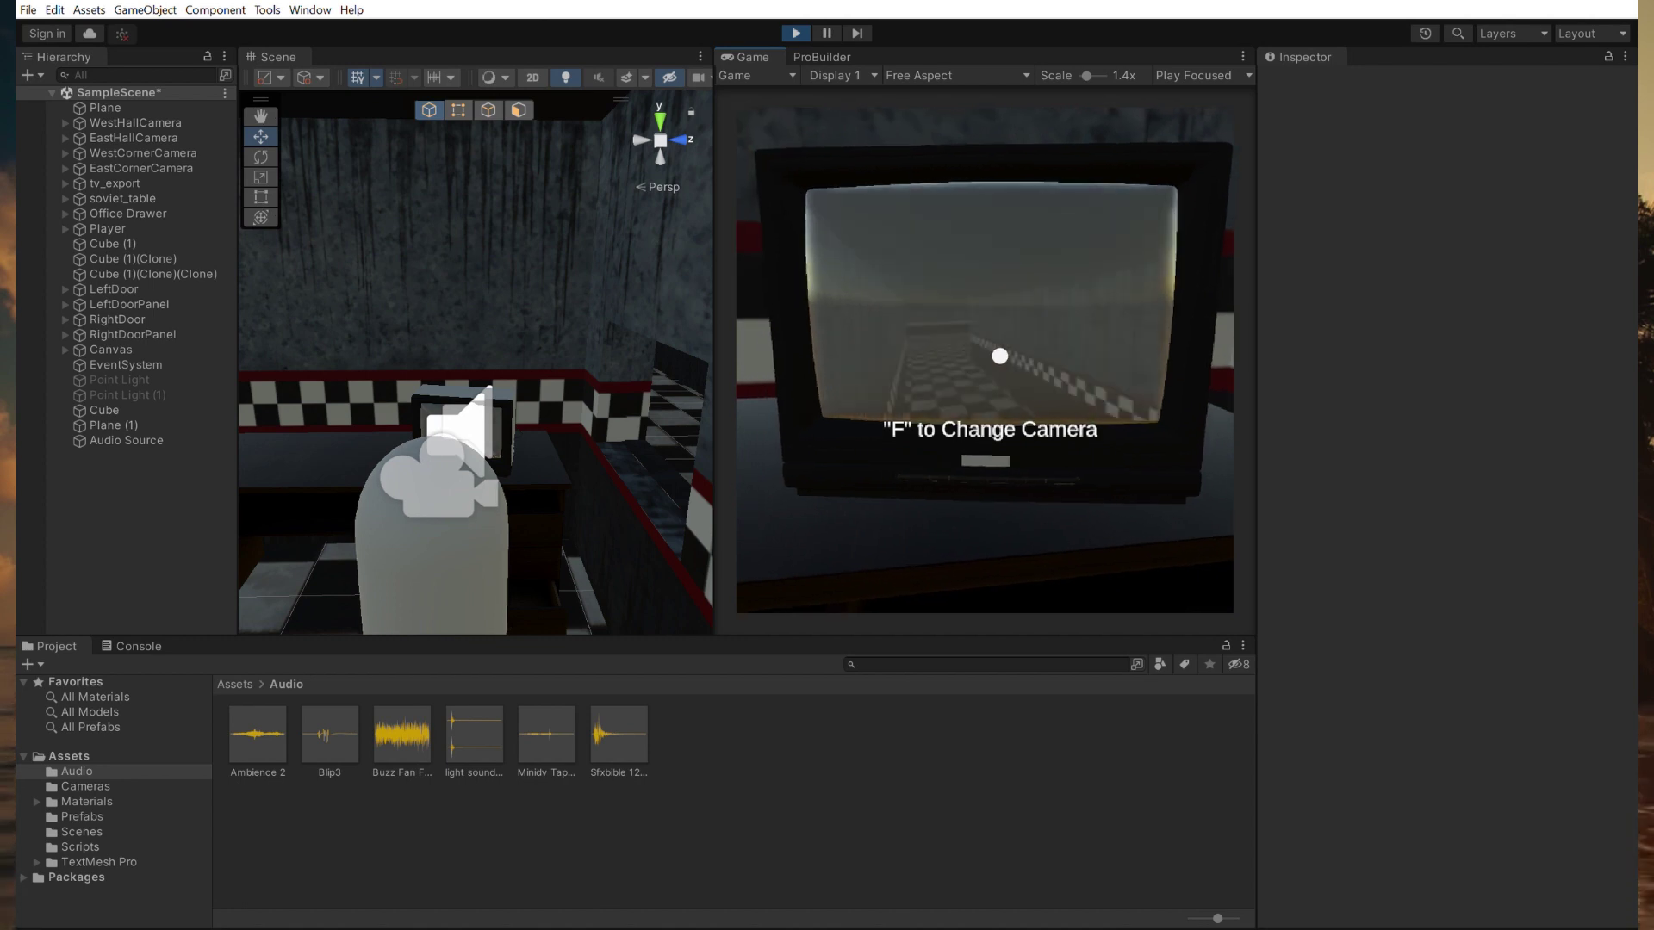
key(f)
key(f)
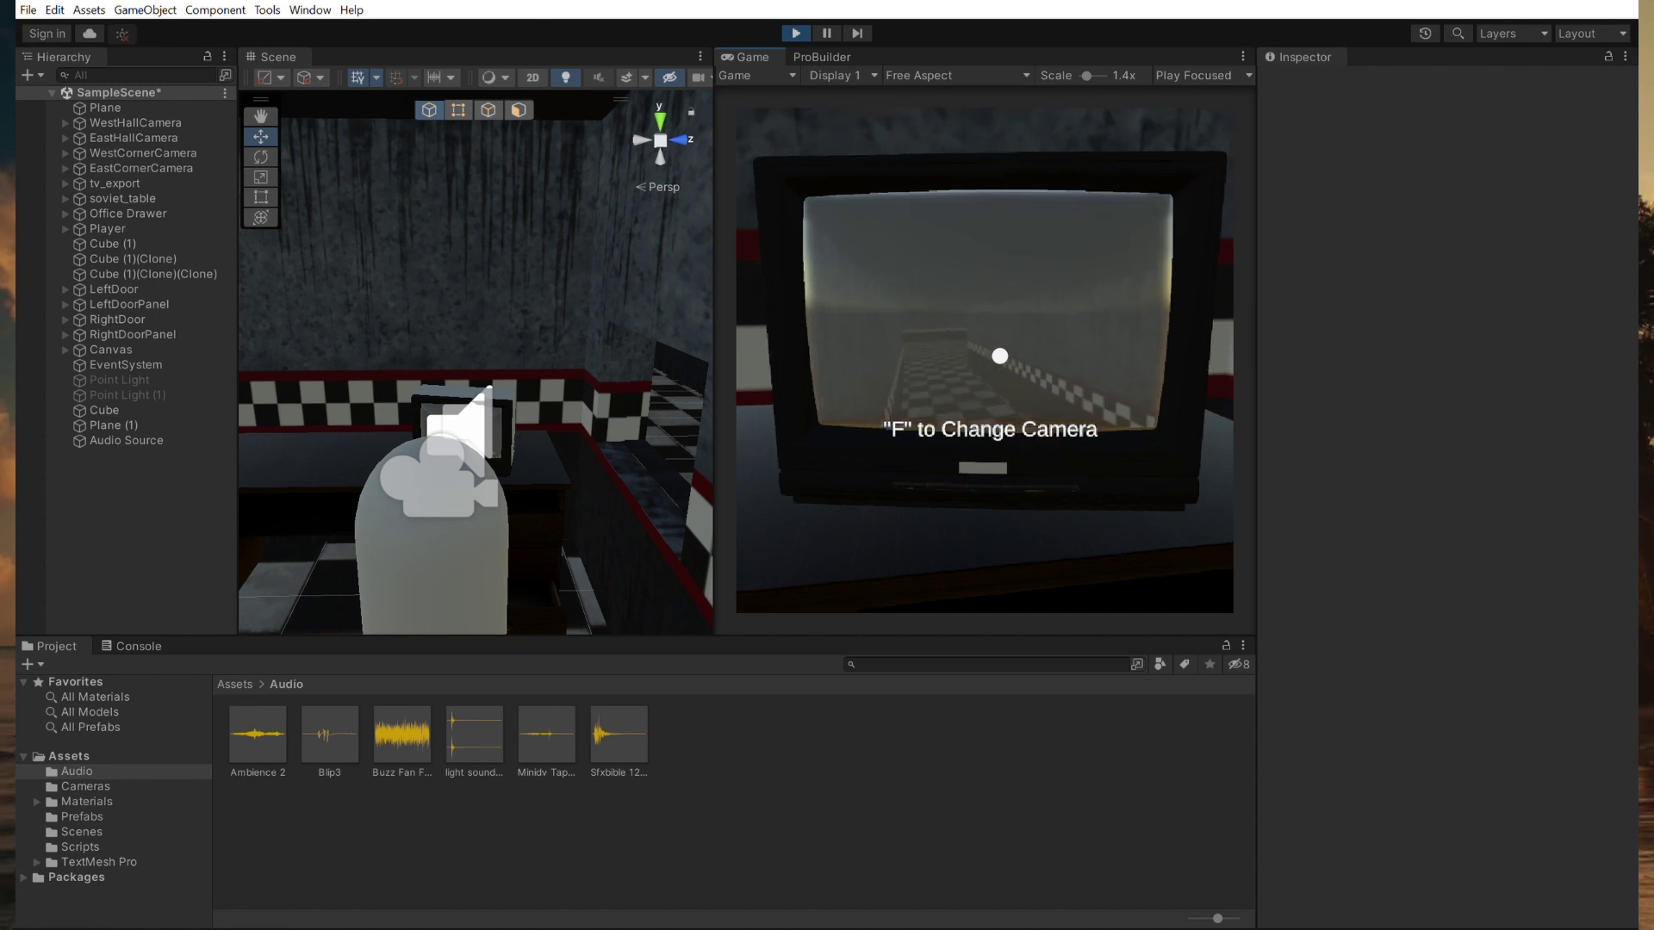
Release the game's pointer and frame an angled close-up of the television in the Scene view.
key(Escape)
scroll(560, 369, up, 3)
scroll(493, 381, up, 2)
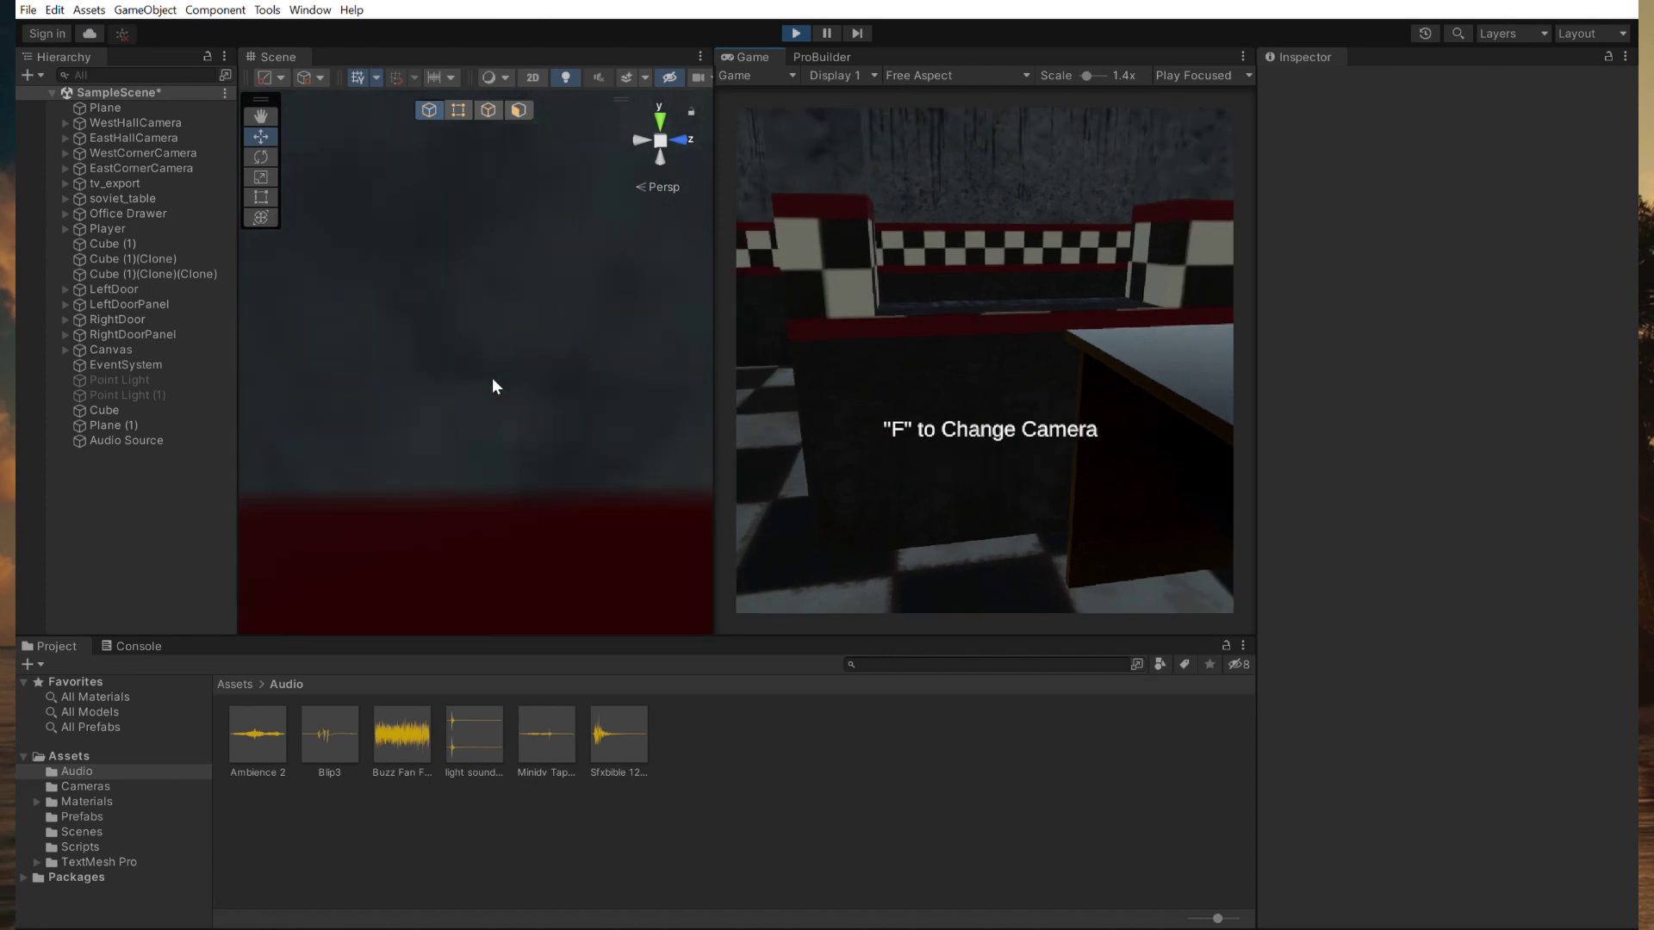
scroll(498, 383, down, 4)
right_drag(504, 384, 633, 376)
middle_drag(500, 402, 574, 377)
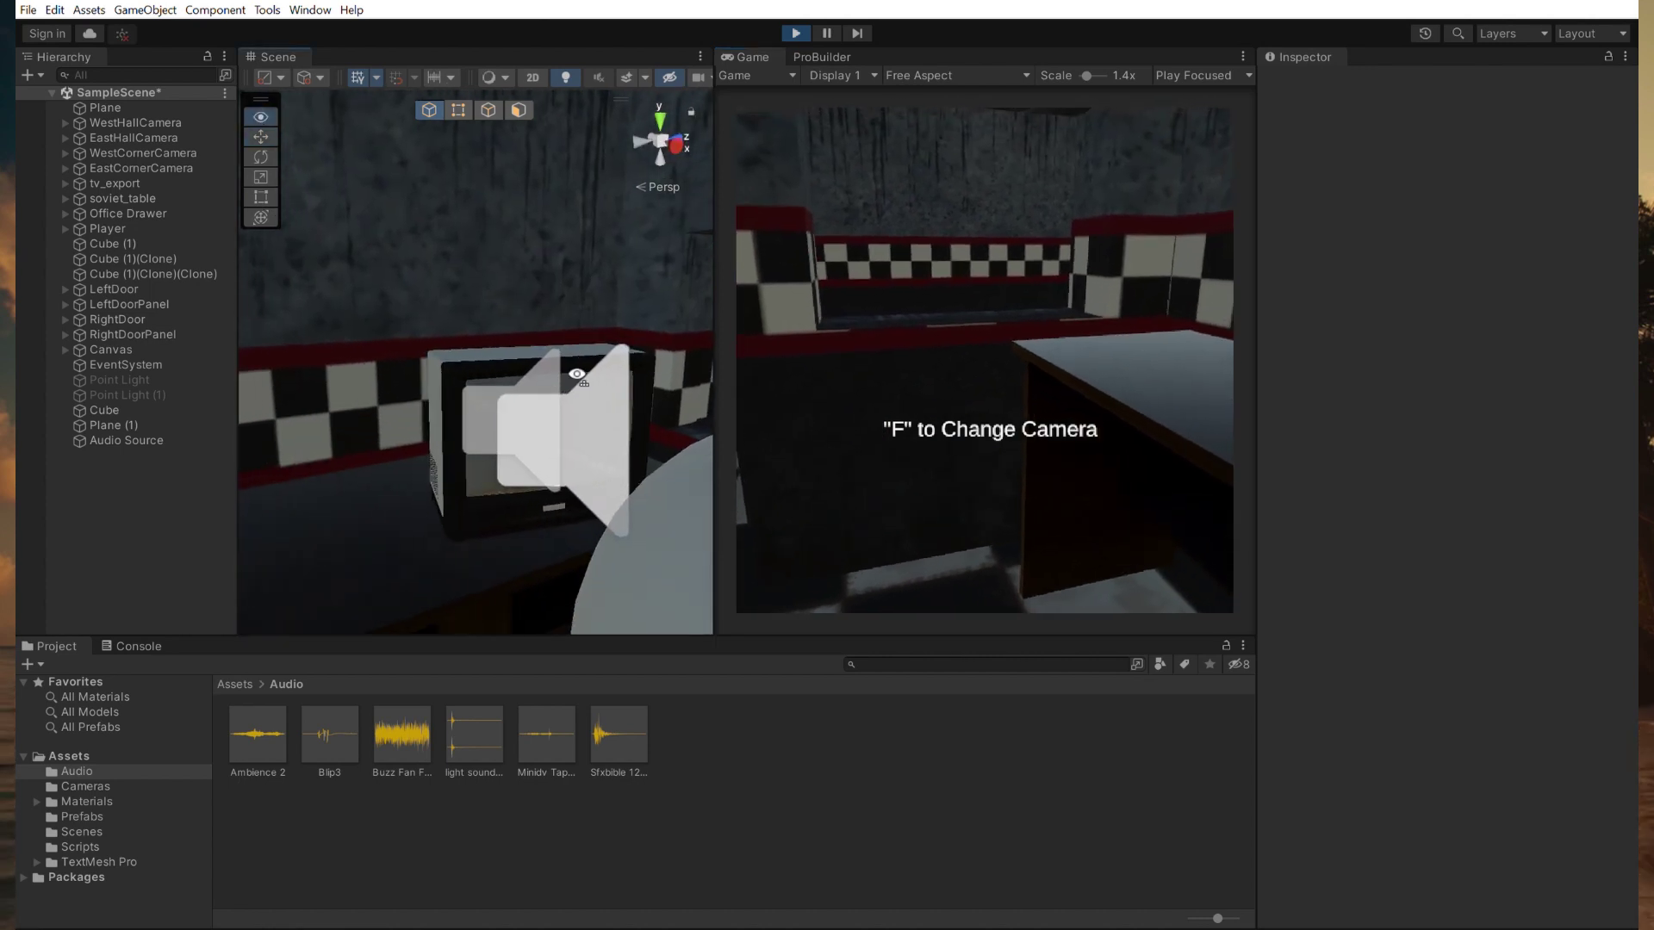
right_drag(574, 377, 598, 365)
middle_drag(559, 379, 591, 343)
scroll(602, 351, up, 3)
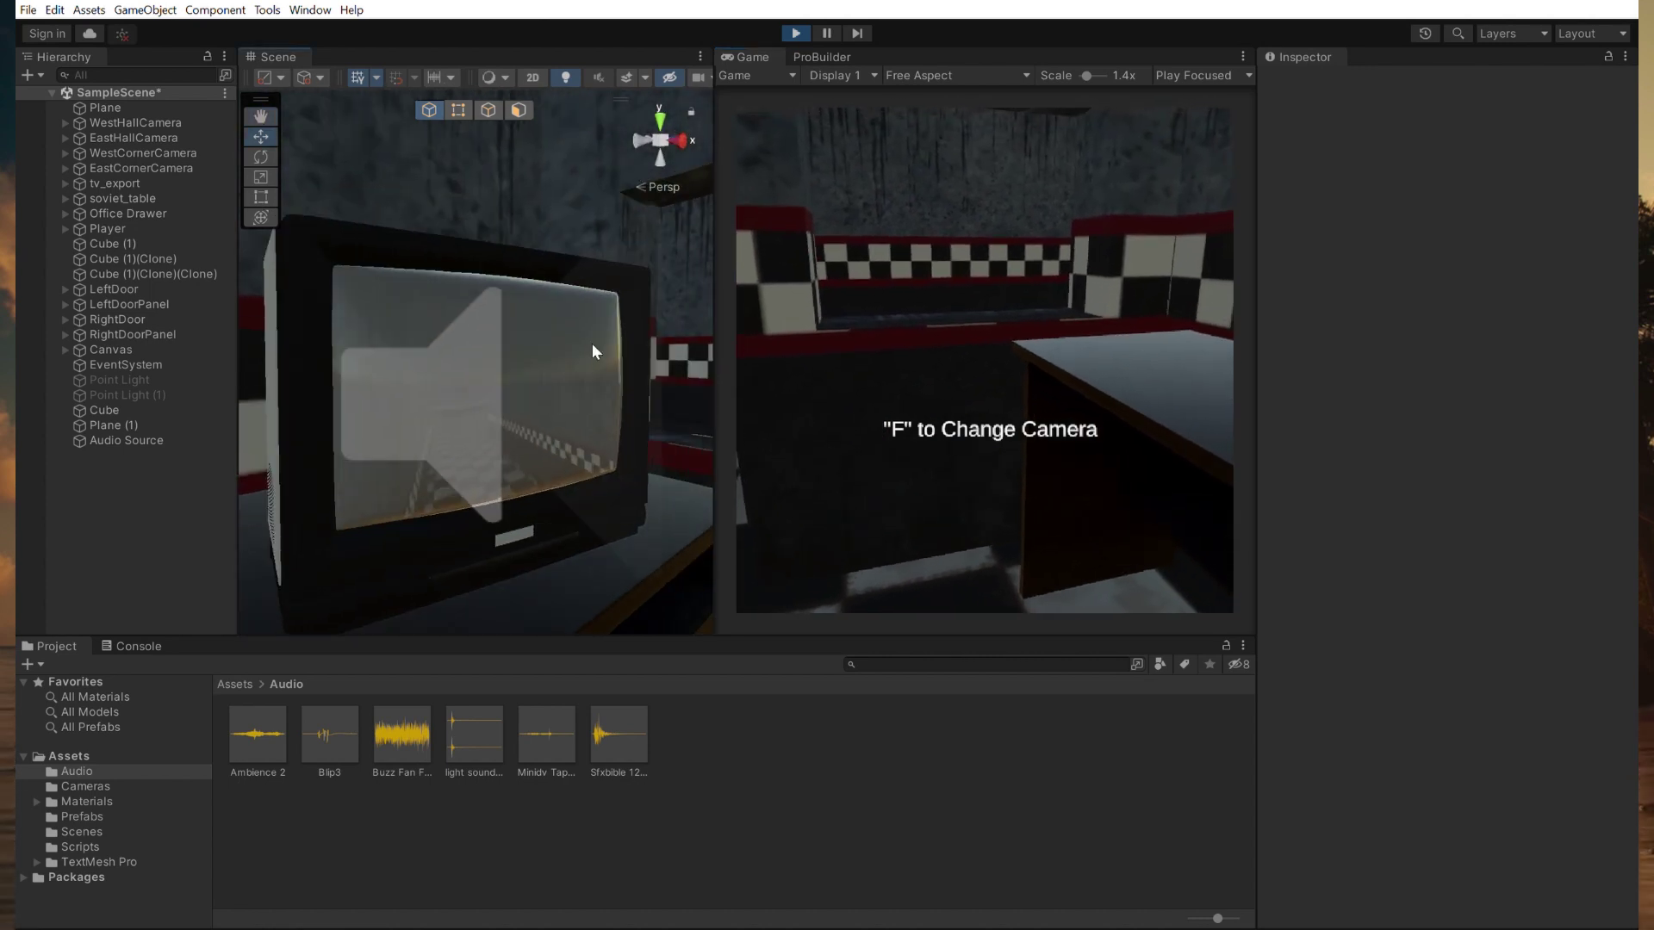
scroll(592, 343, up, 2)
scroll(591, 343, down, 2)
Return to the running game and switch the television's feed twice, comparing it with the Scene view.
click(1037, 289)
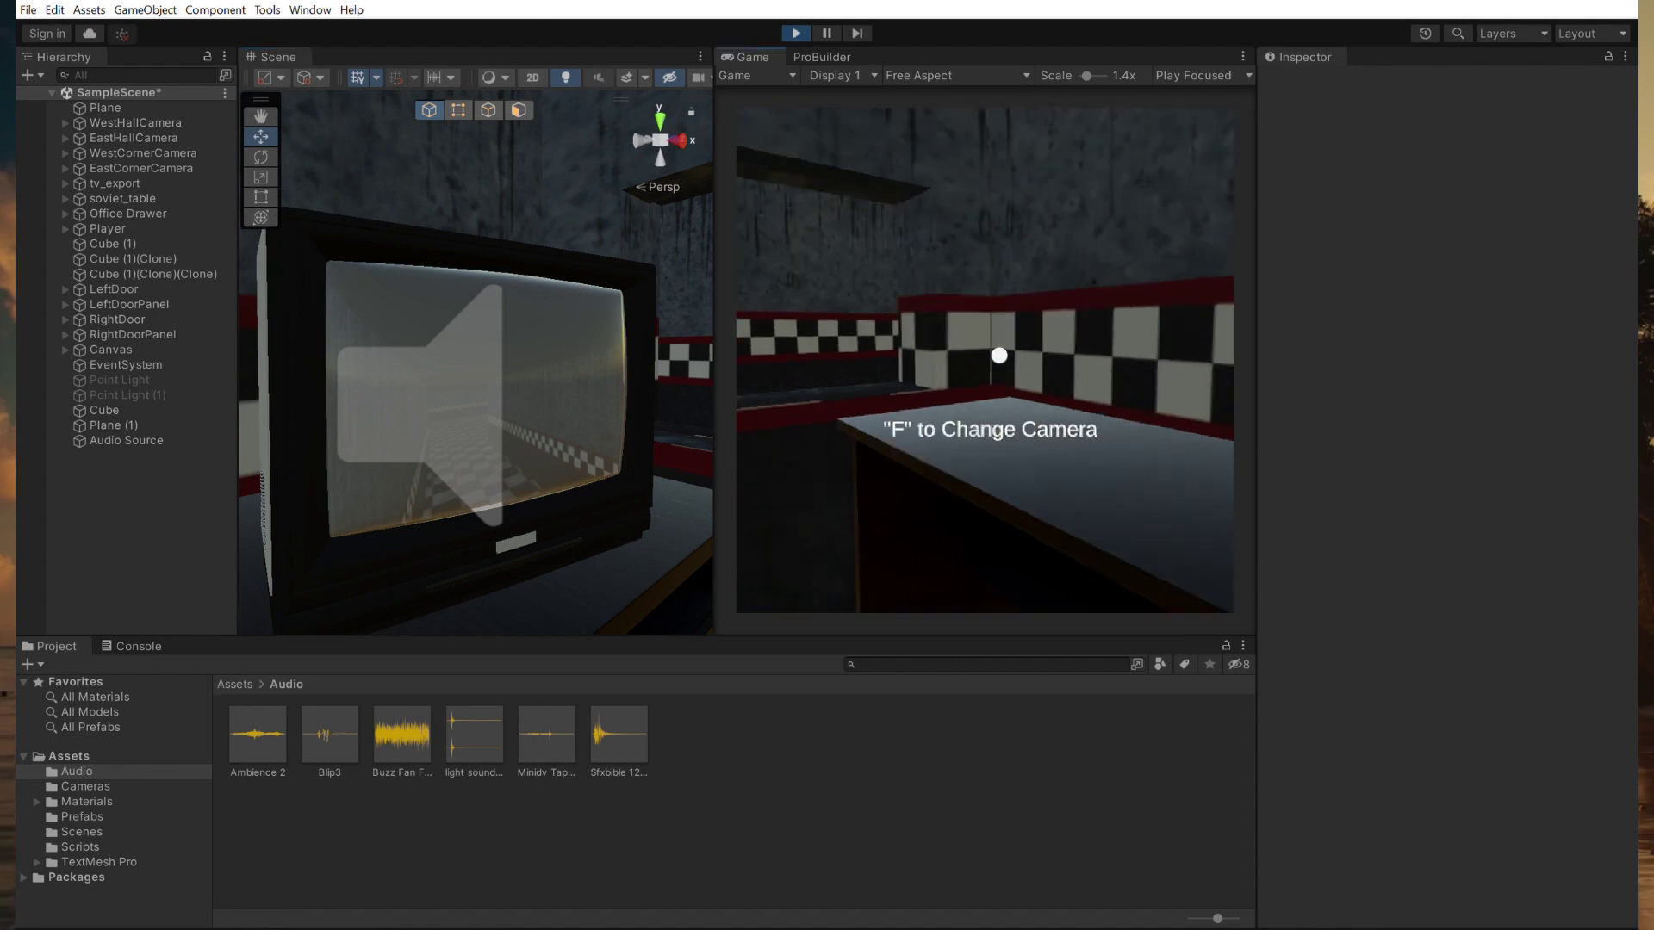
key(f)
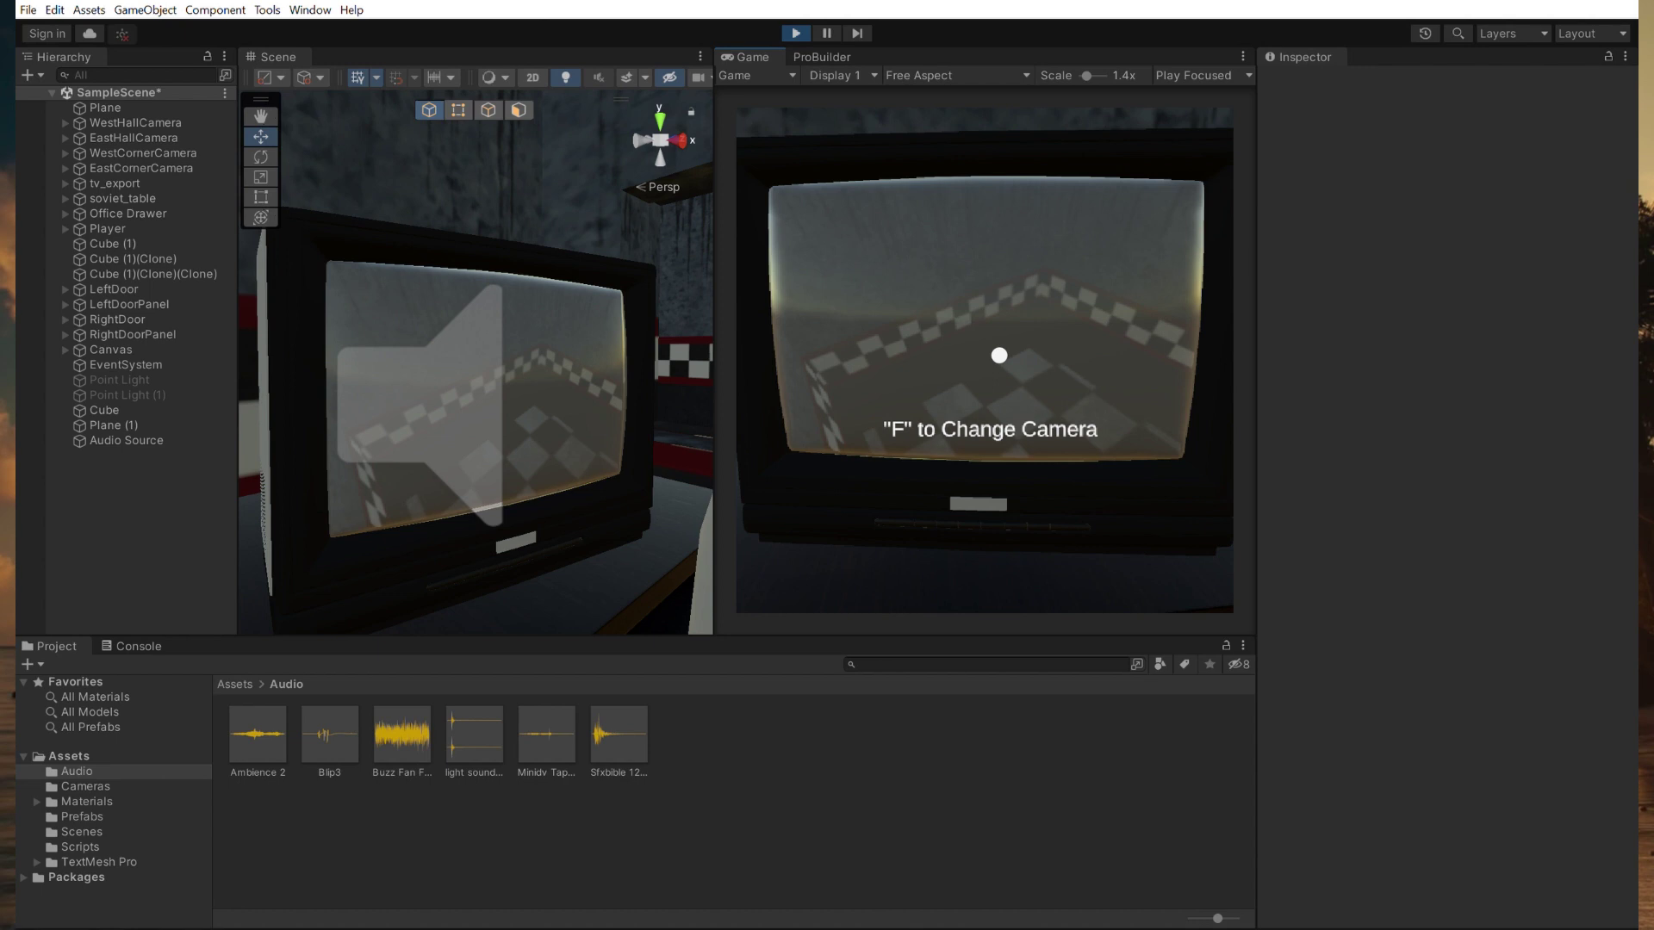
key(f)
Leave the television, walk into the hallway and inspect the security cameras mounted high on the wall.
key(w)
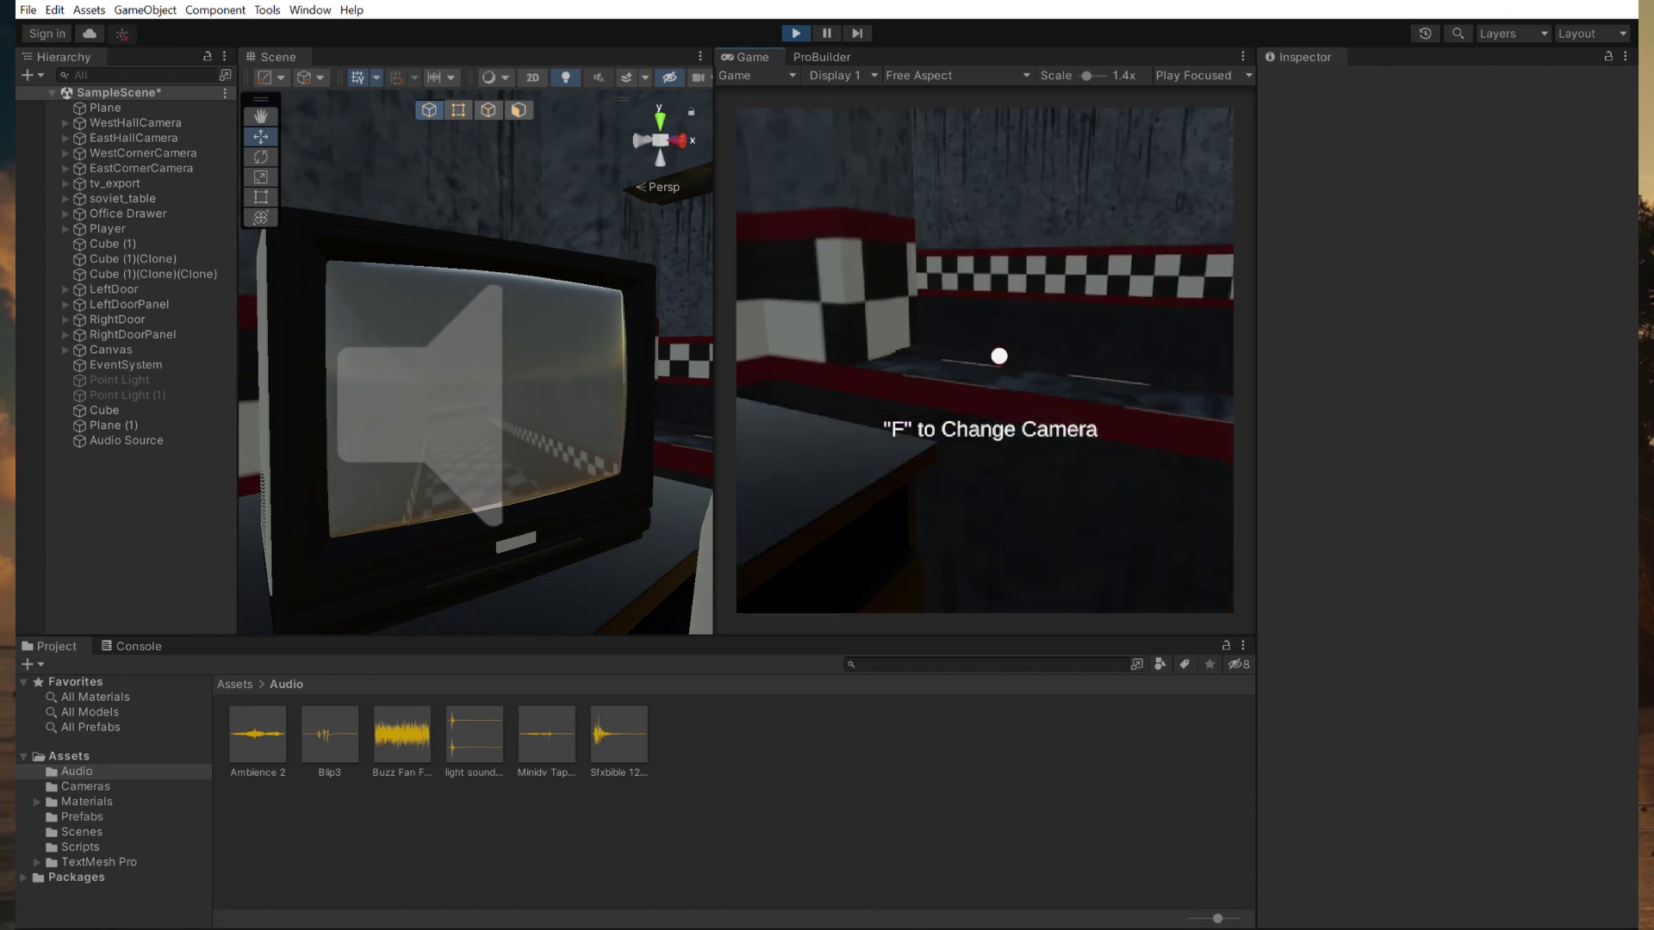
key(w)
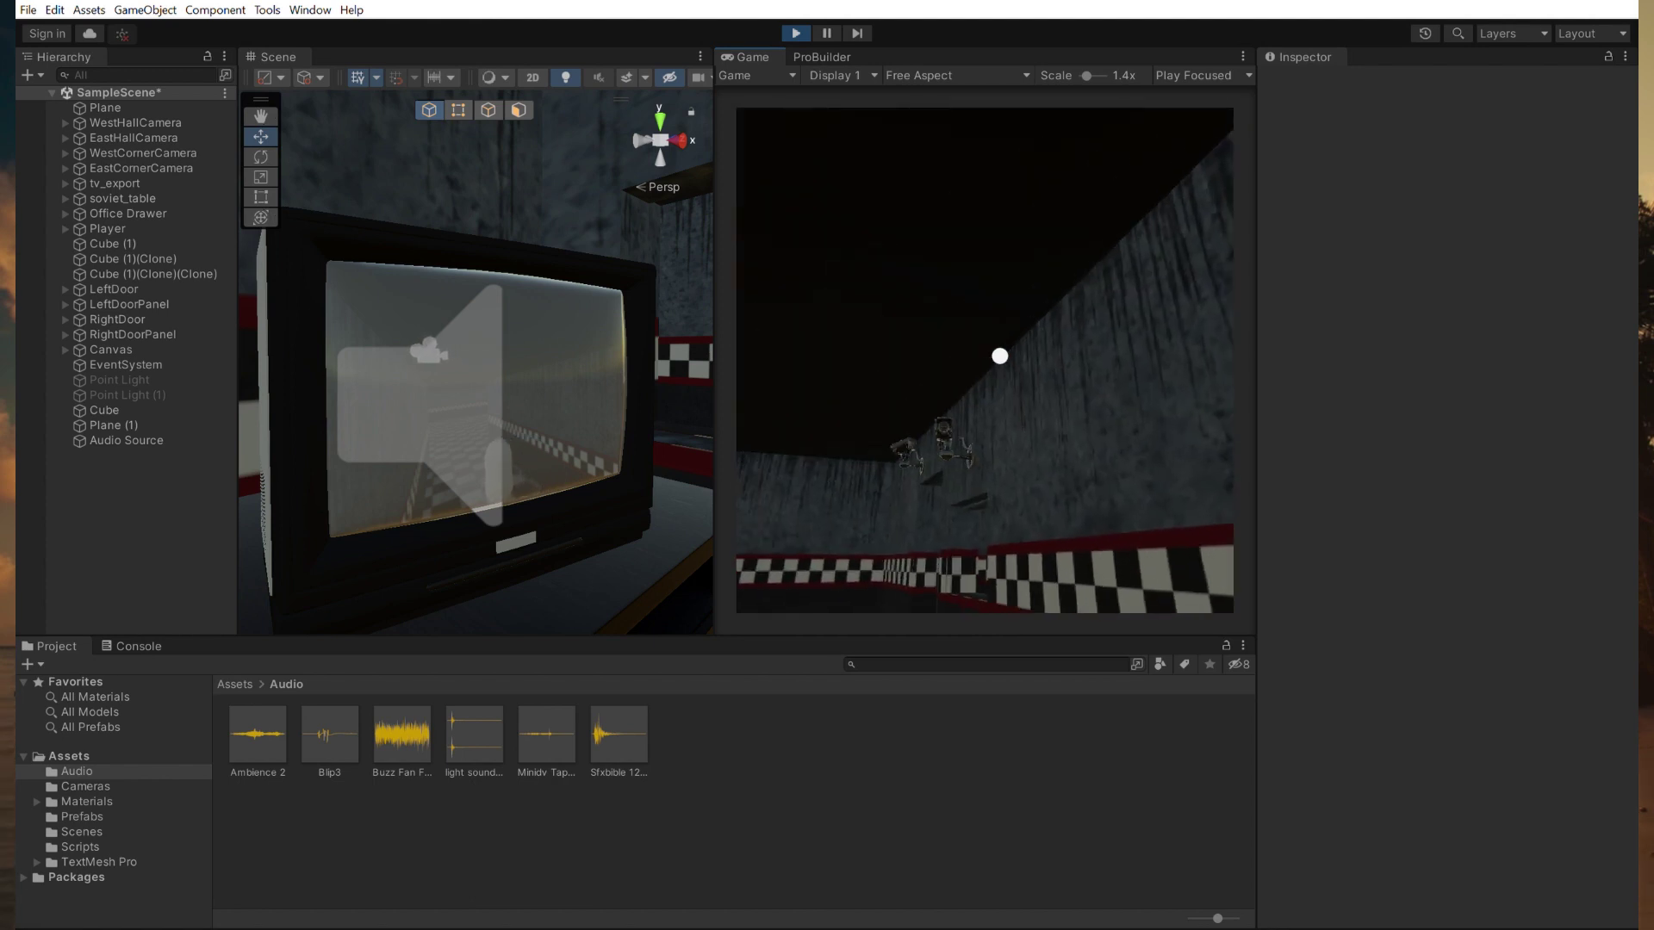
key(w)
key(w)
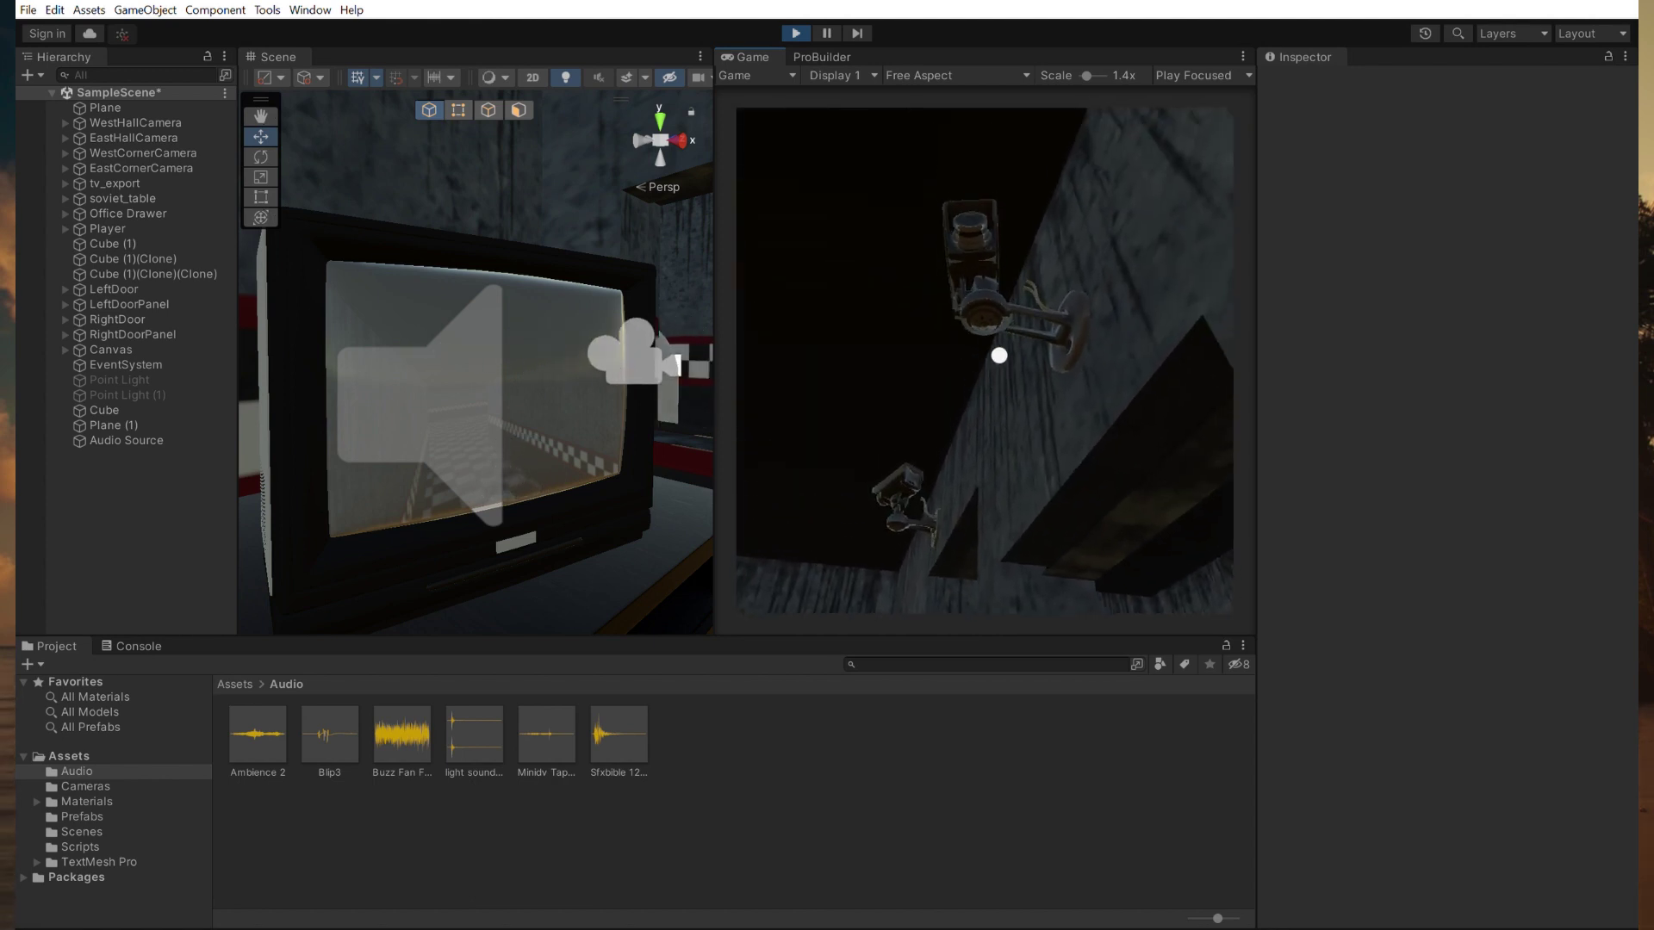
key(w)
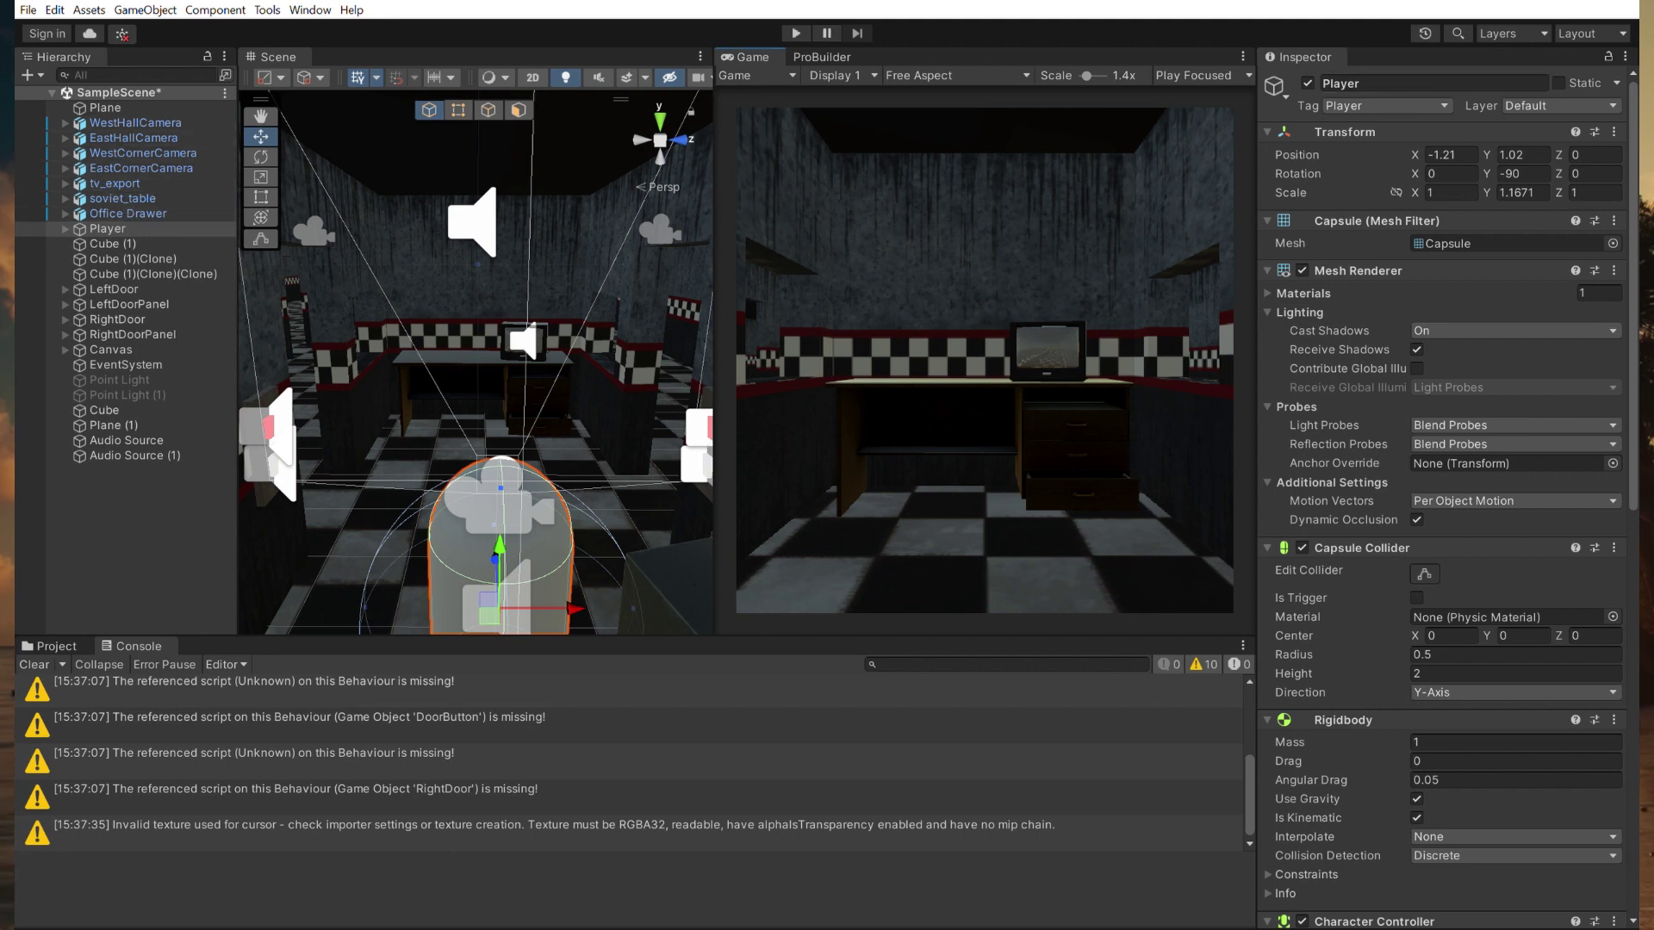
Run the game again with the added audio sources in the scene.
click(796, 32)
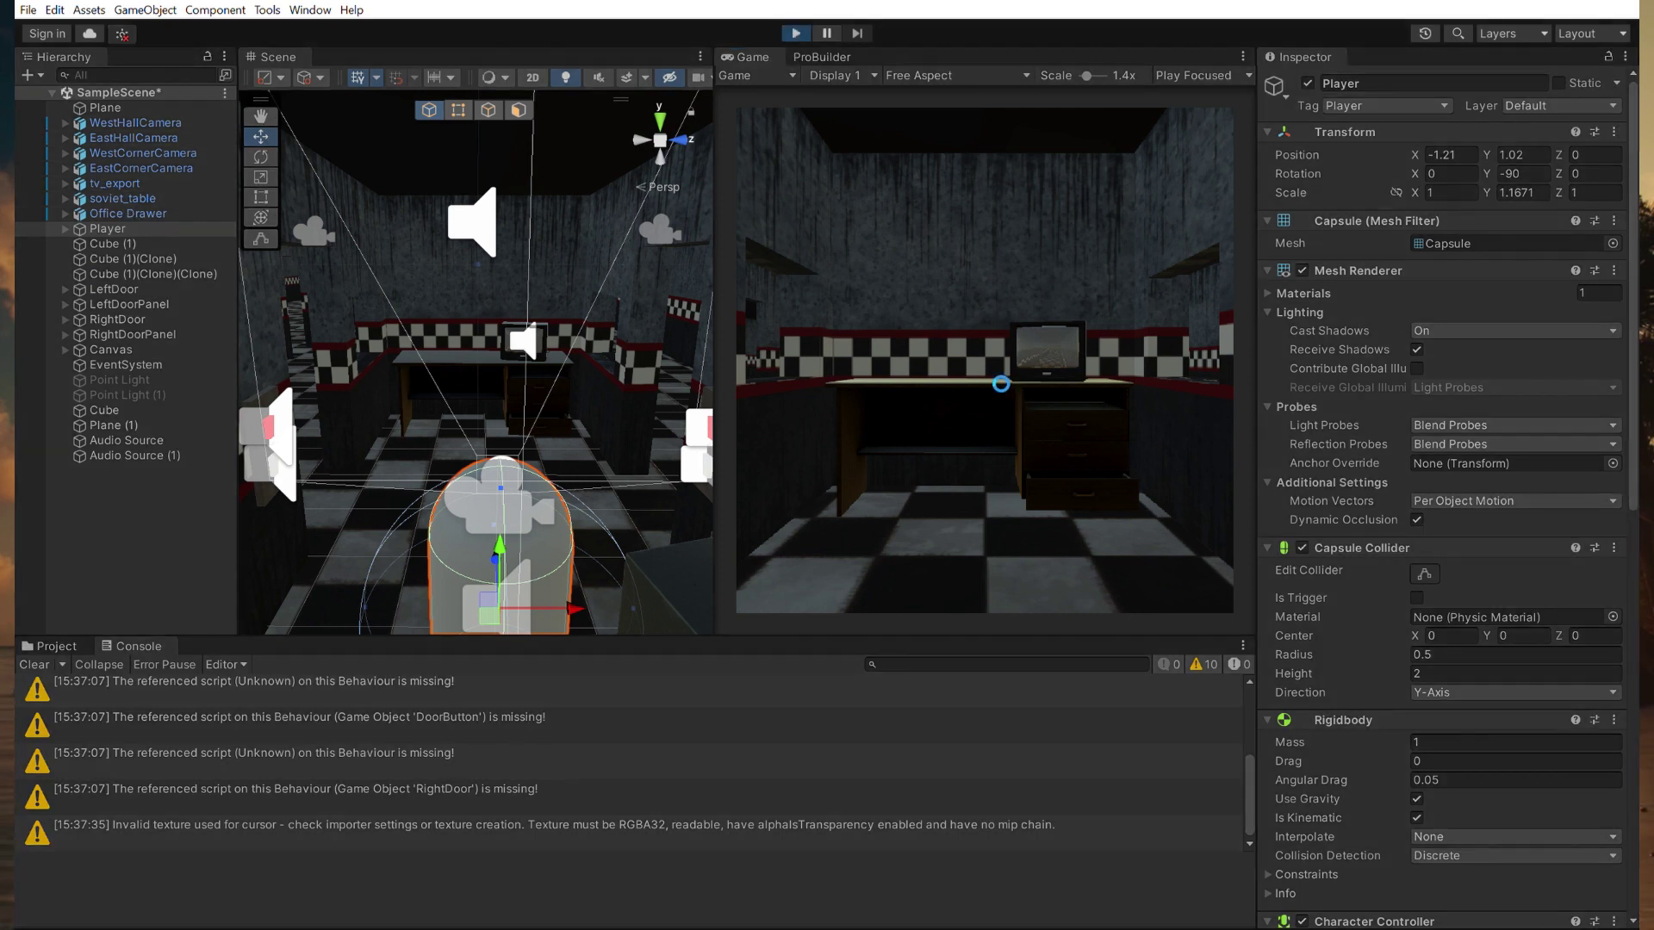